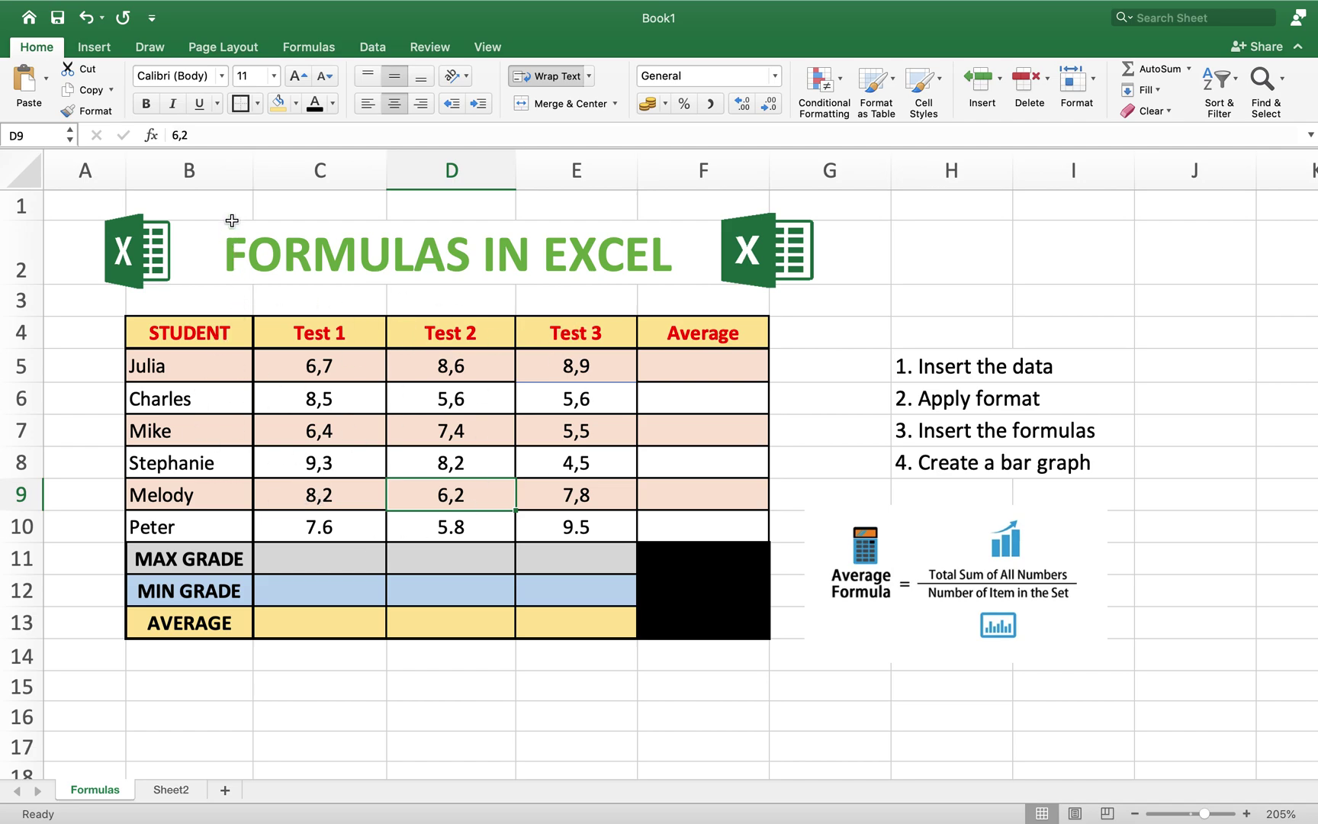
# Widen the STUDENT and Test 1 columns and raise header row 4 to 27 pixels.
pyautogui.moveTo(252, 168); pyautogui.dragTo(282, 164)
pyautogui.moveTo(422, 165)
pyautogui.mouseDown()
pyautogui.moveTo(453, 165)
pyautogui.moveTo(442, 166)
pyautogui.mouseUp()
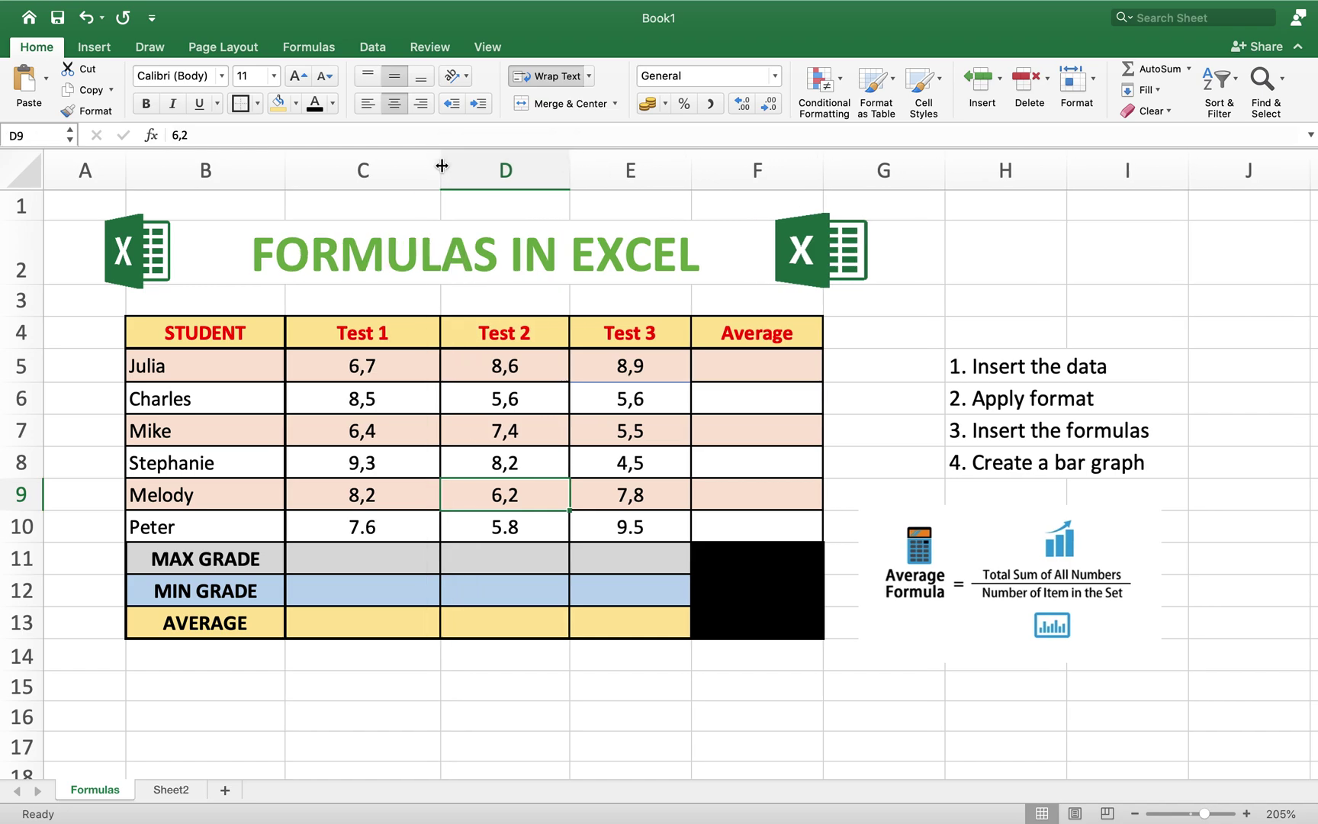
pyautogui.moveTo(35, 348)
pyautogui.mouseDown()
pyautogui.moveTo(34, 370)
pyautogui.moveTo(31, 357)
pyautogui.mouseUp()
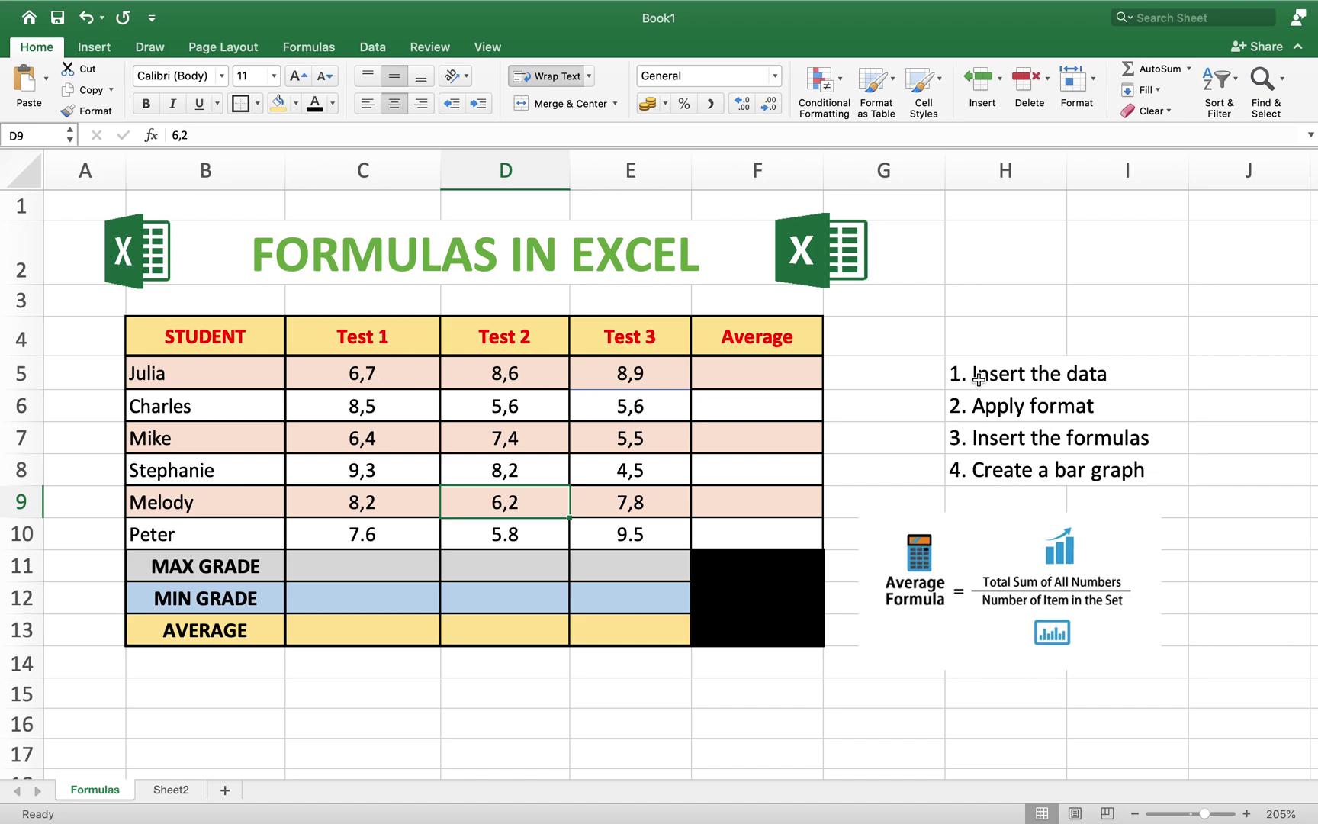
pyautogui.click(210, 348)
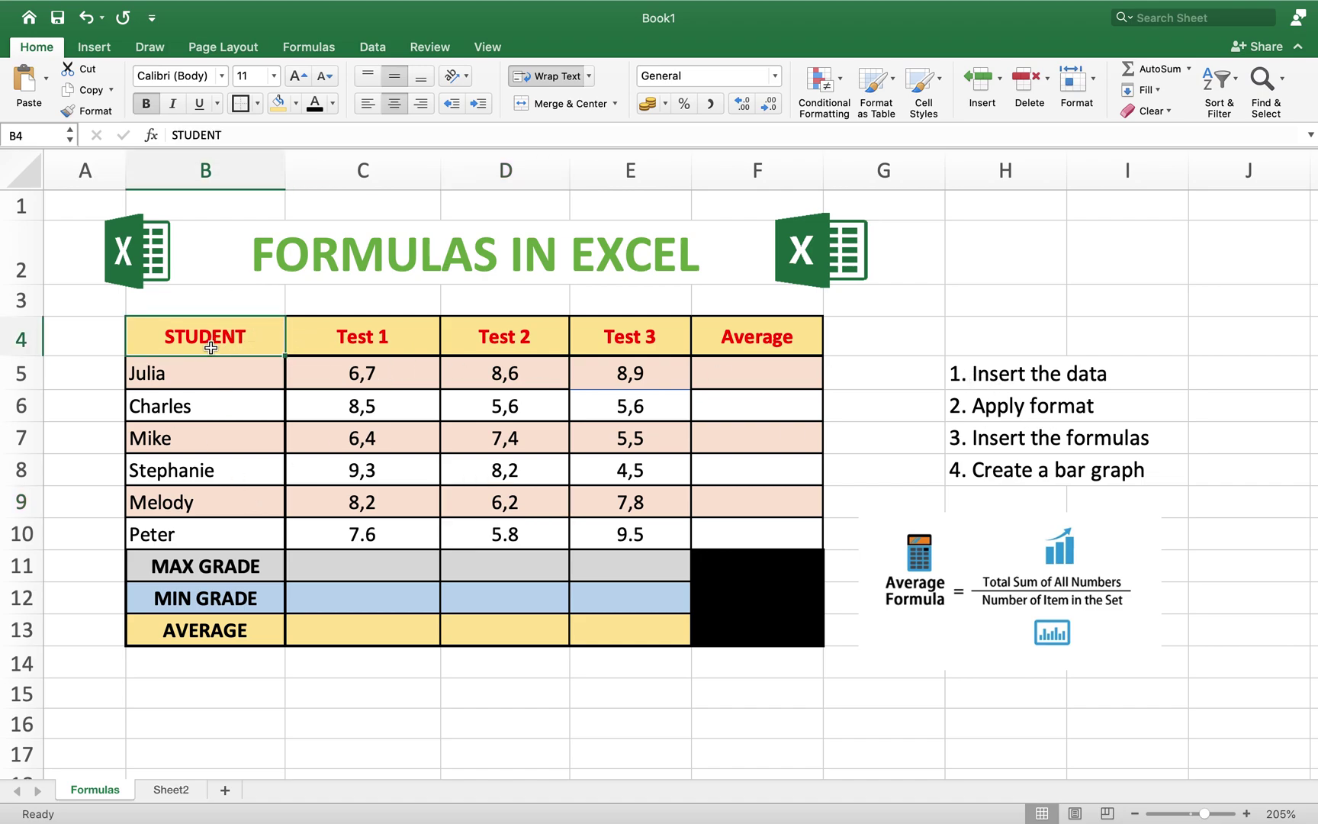
# Fill the Test 1–3 header cells C4:E4 with light orange.
pyautogui.moveTo(251, 344); pyautogui.dragTo(470, 334)
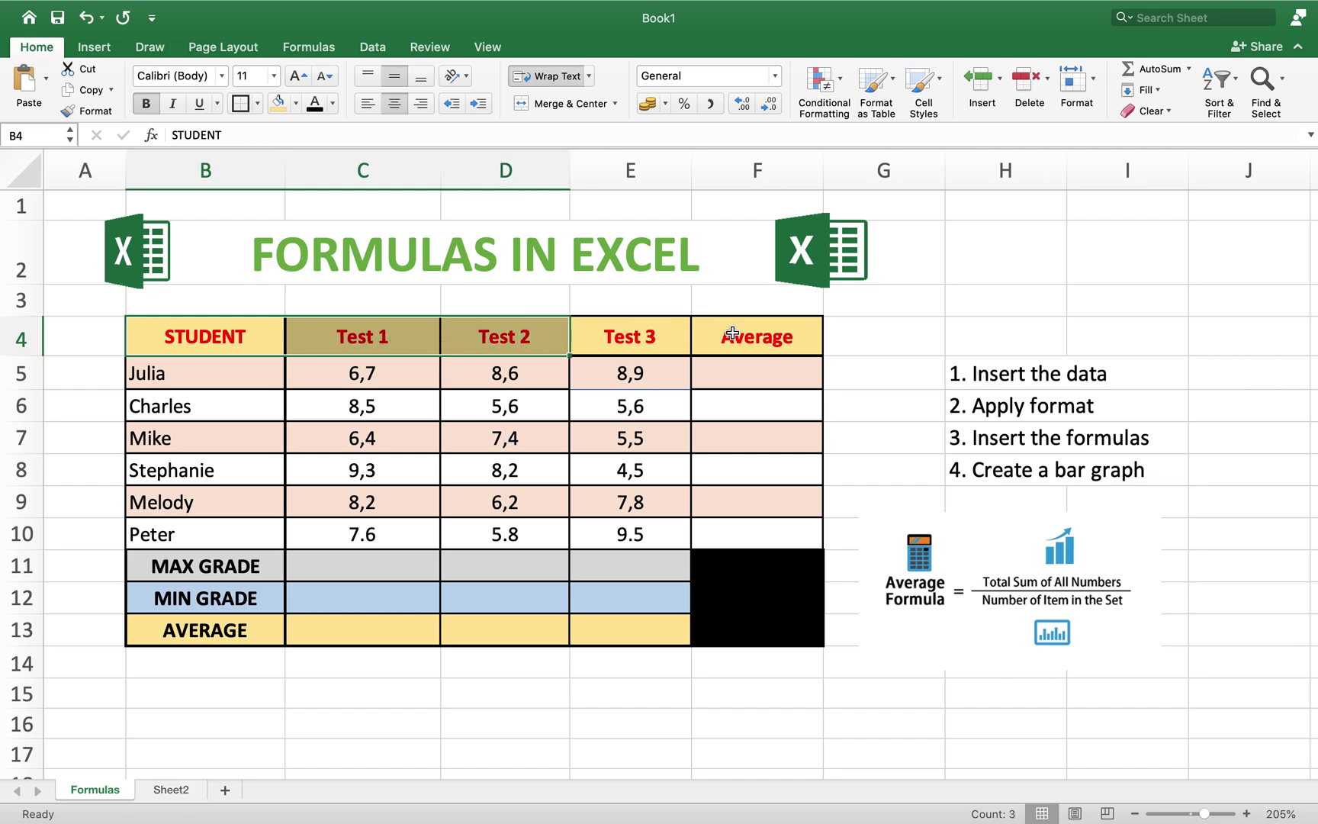
pyautogui.moveTo(664, 341); pyautogui.dragTo(405, 332)
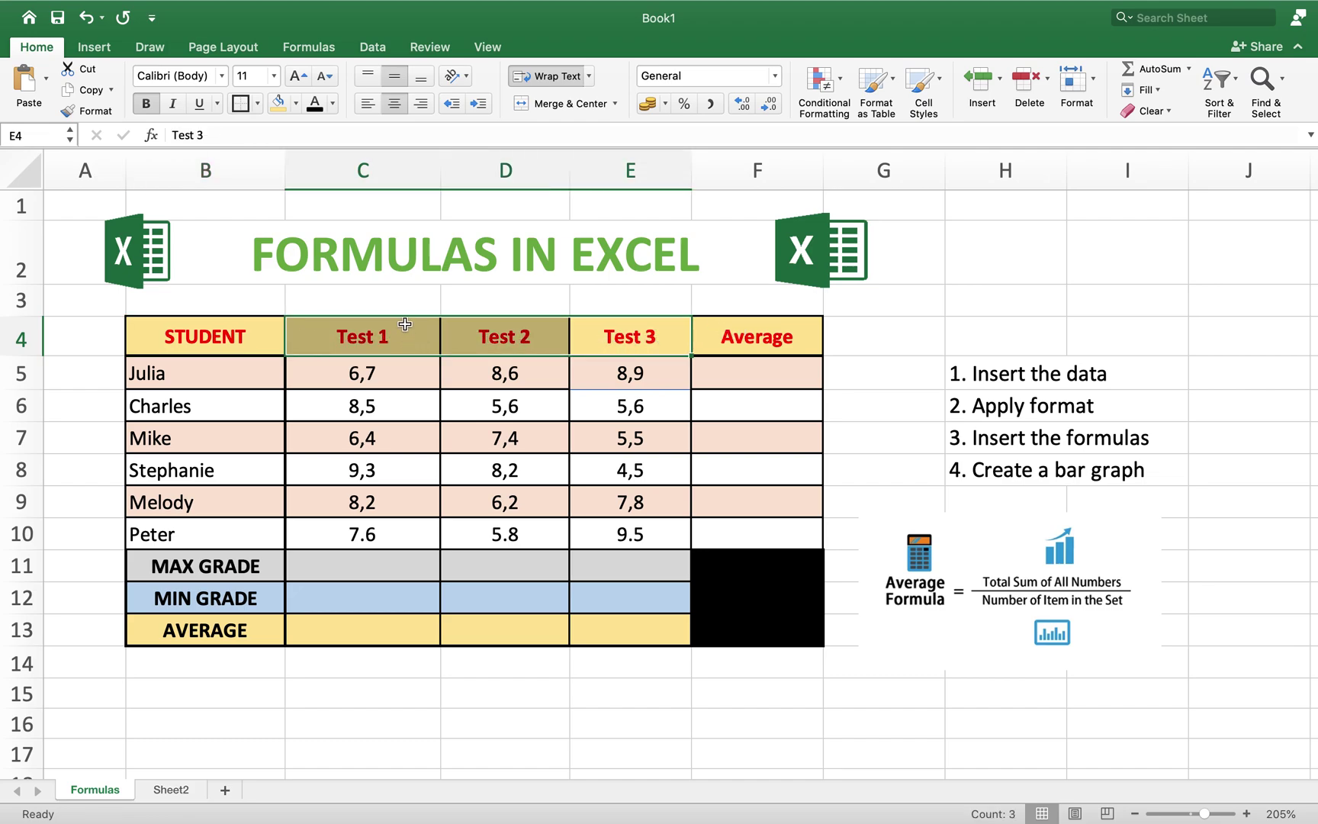
pyautogui.click(296, 104)
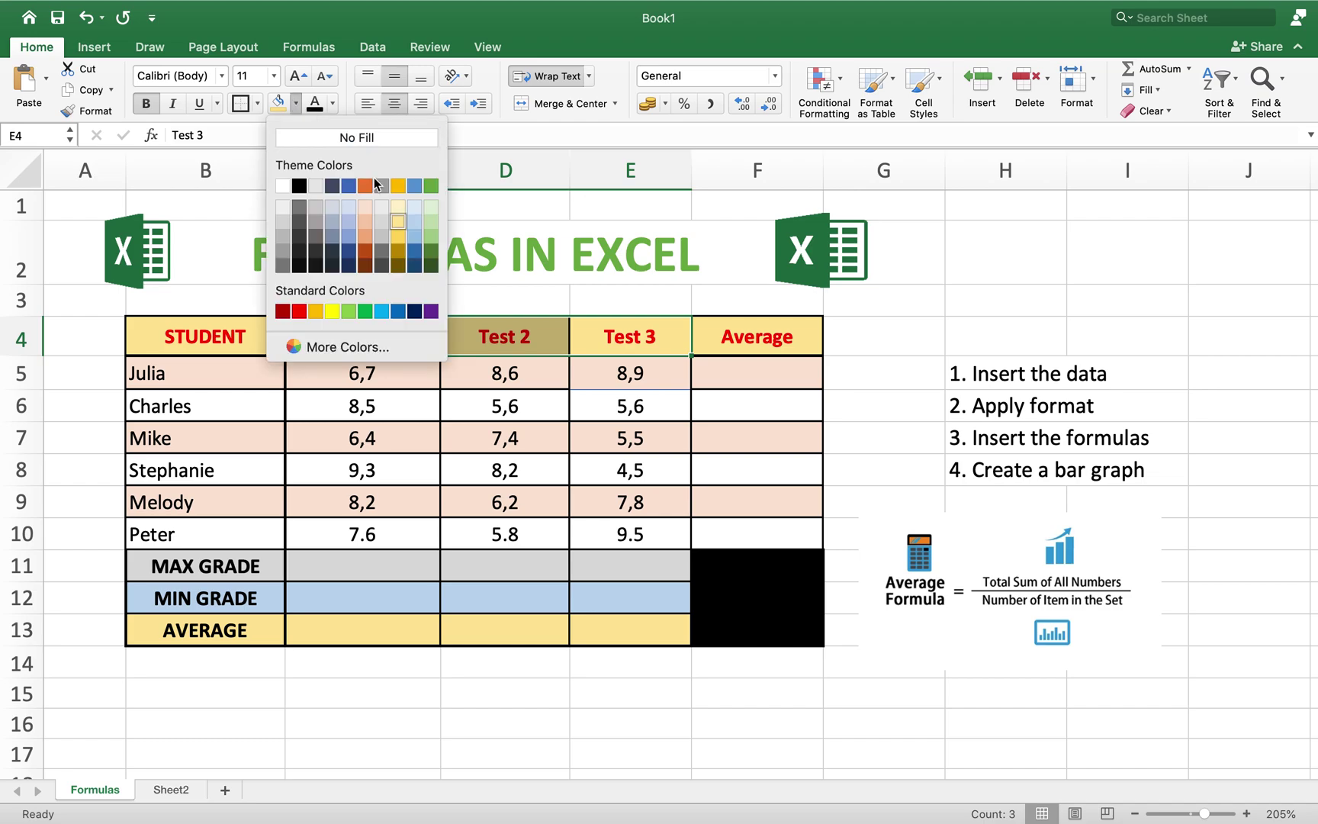
pyautogui.click(366, 223)
pyautogui.click(513, 478)
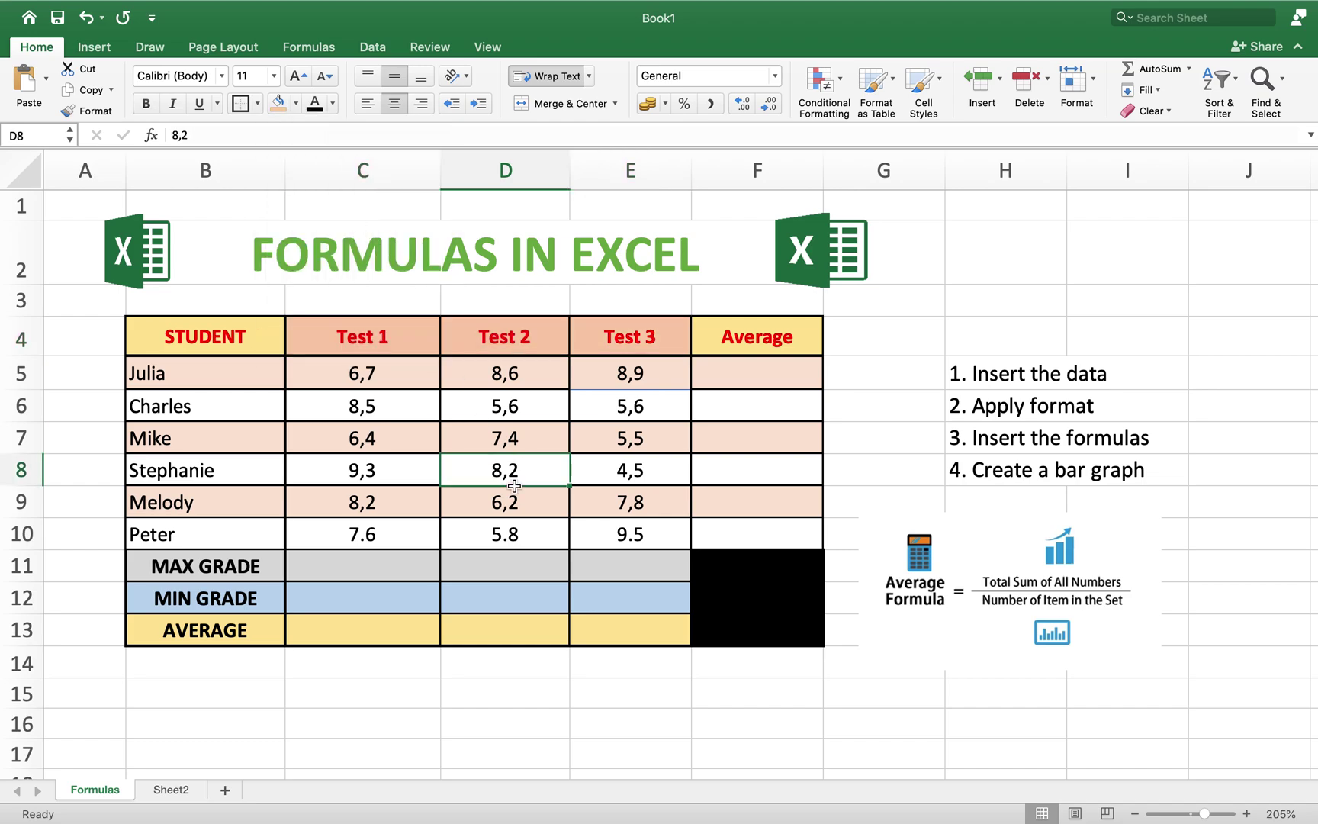
# Color the Test 1–3 header text blue.
pyautogui.moveTo(370, 338); pyautogui.dragTo(630, 340)
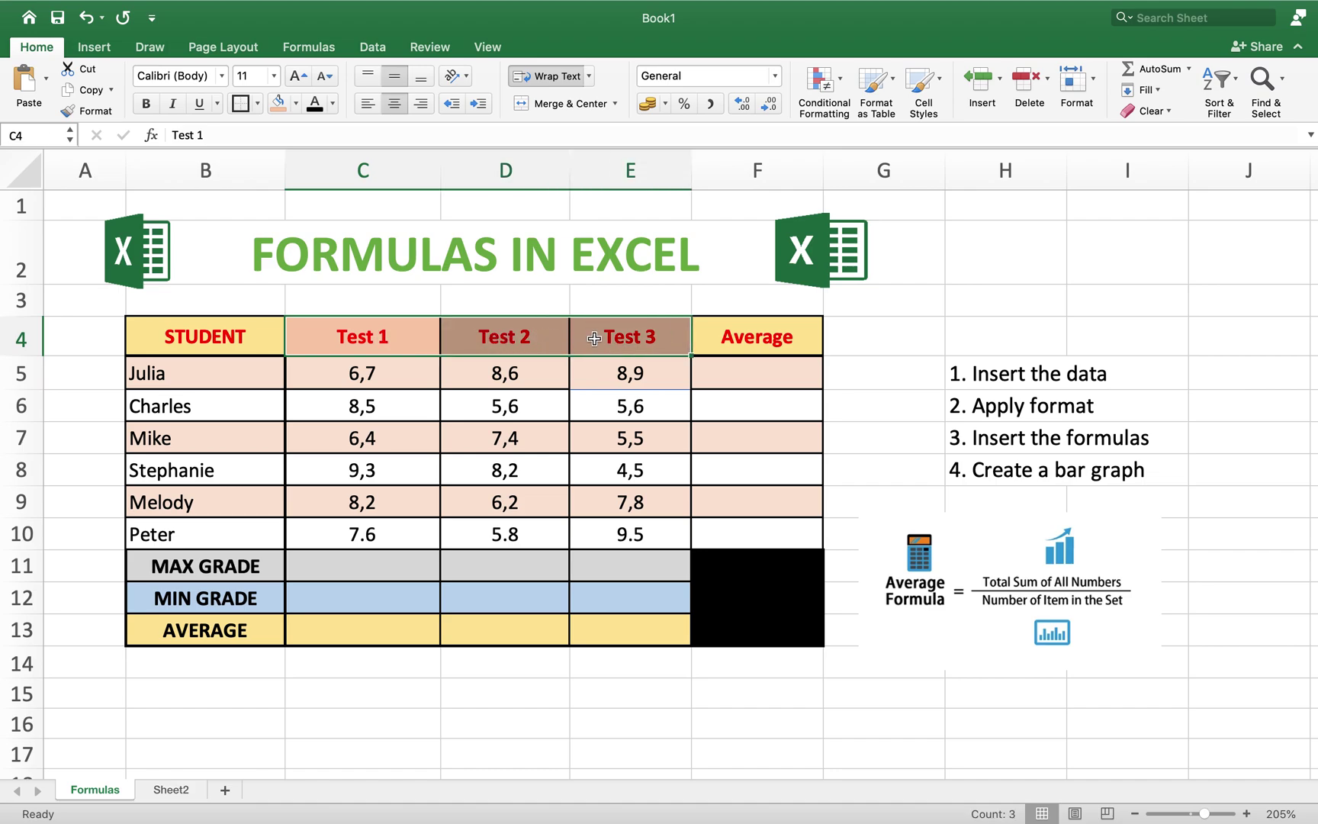
pyautogui.click(334, 108)
pyautogui.click(386, 186)
pyautogui.click(525, 475)
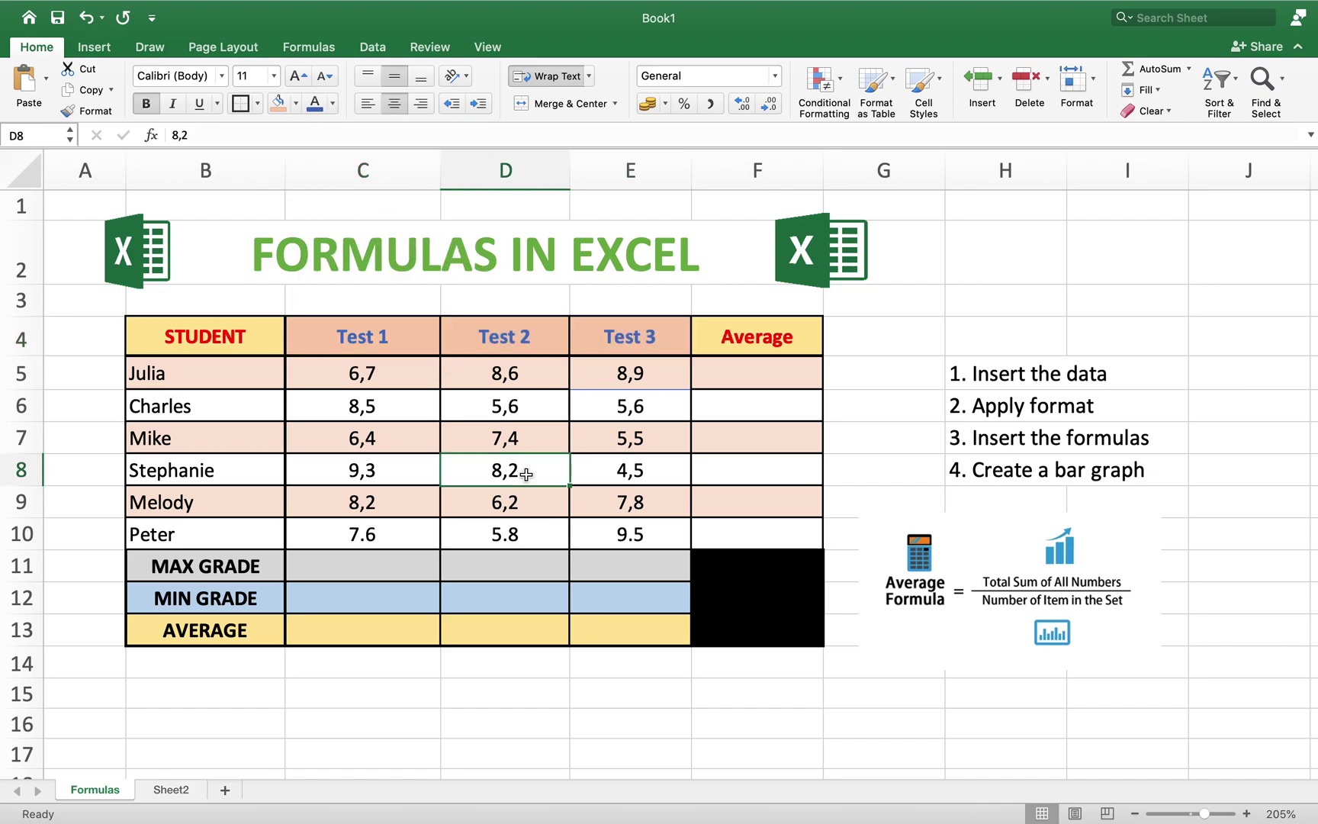
# Give the whole grades table B4:F13 a thick box border.
pyautogui.click(261, 342)
pyautogui.moveTo(262, 342); pyautogui.dragTo(610, 572)
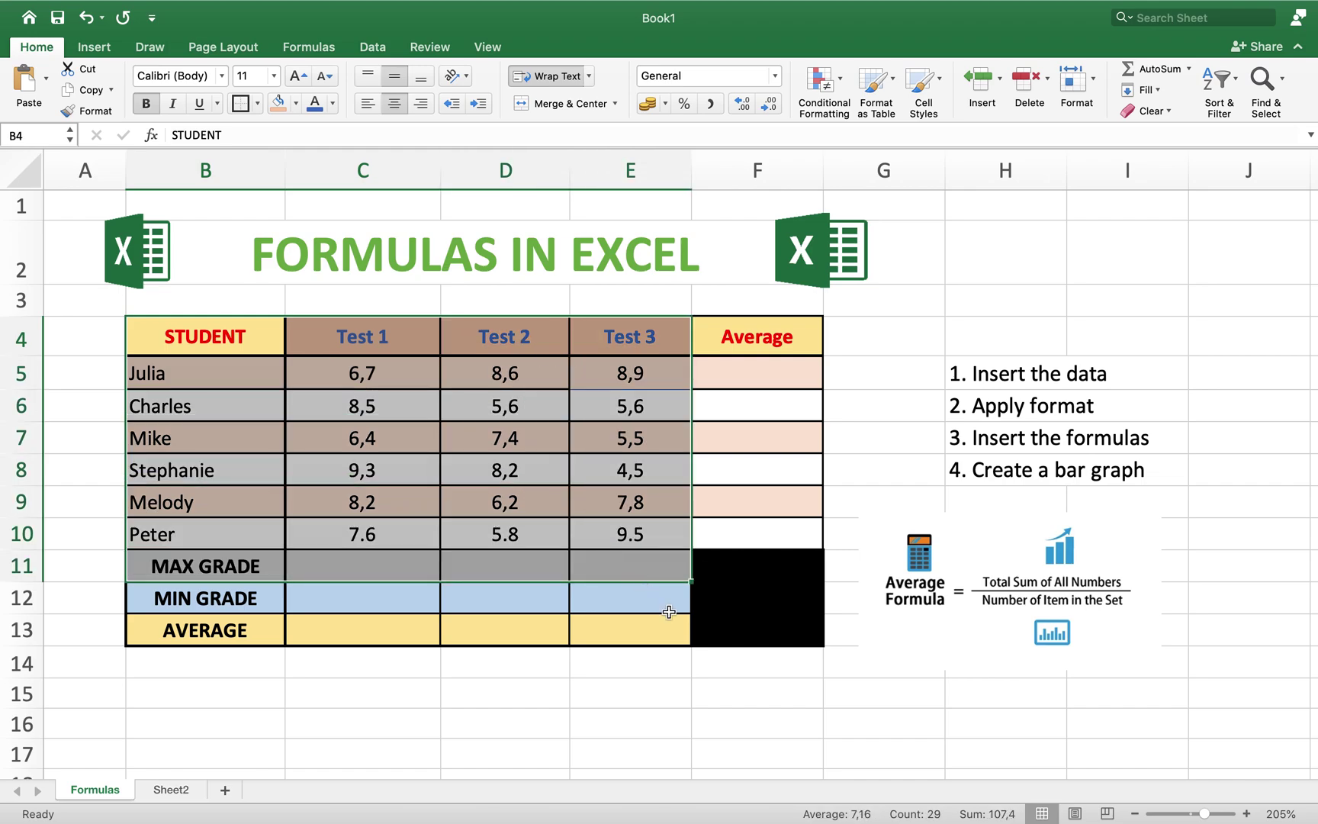
pyautogui.moveTo(739, 621); pyautogui.dragTo(260, 342)
pyautogui.click(260, 104)
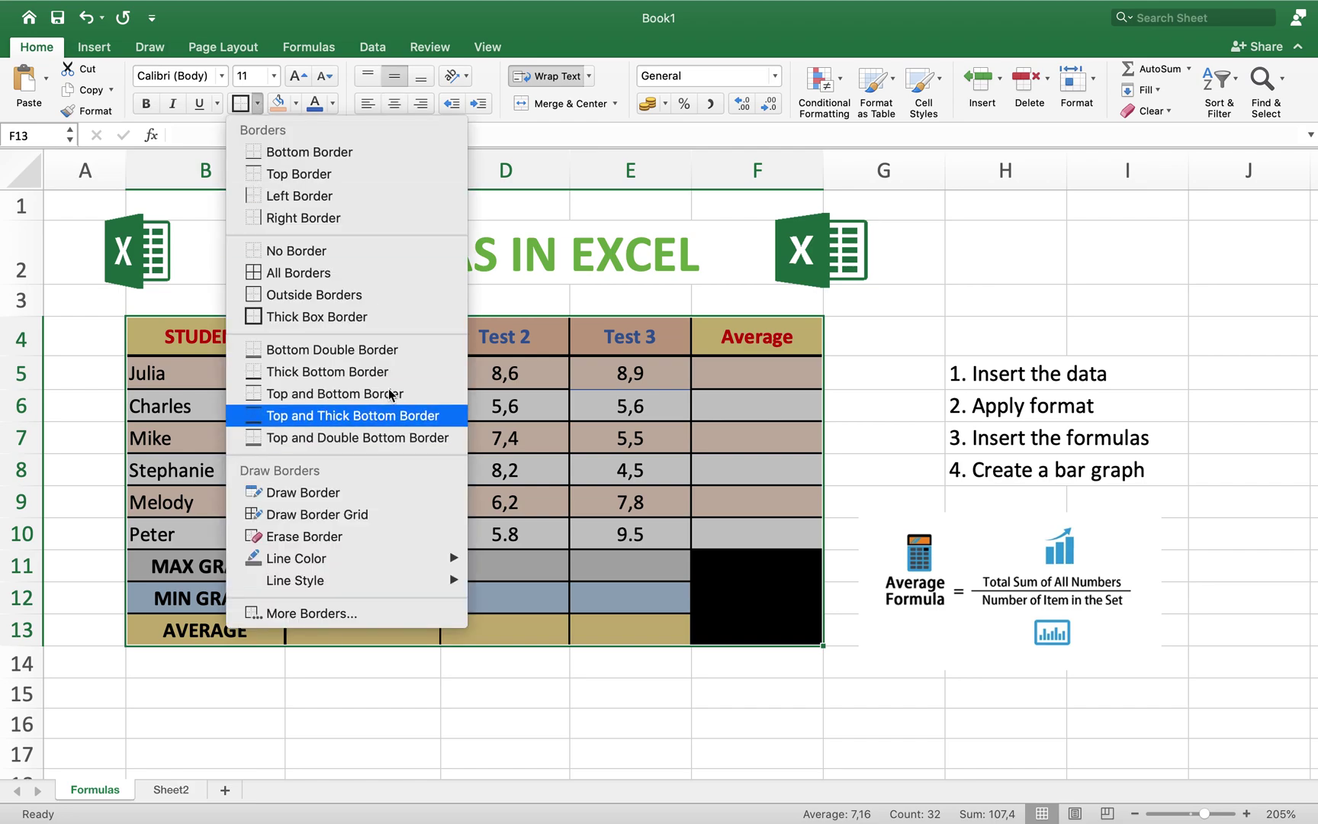
pyautogui.click(338, 318)
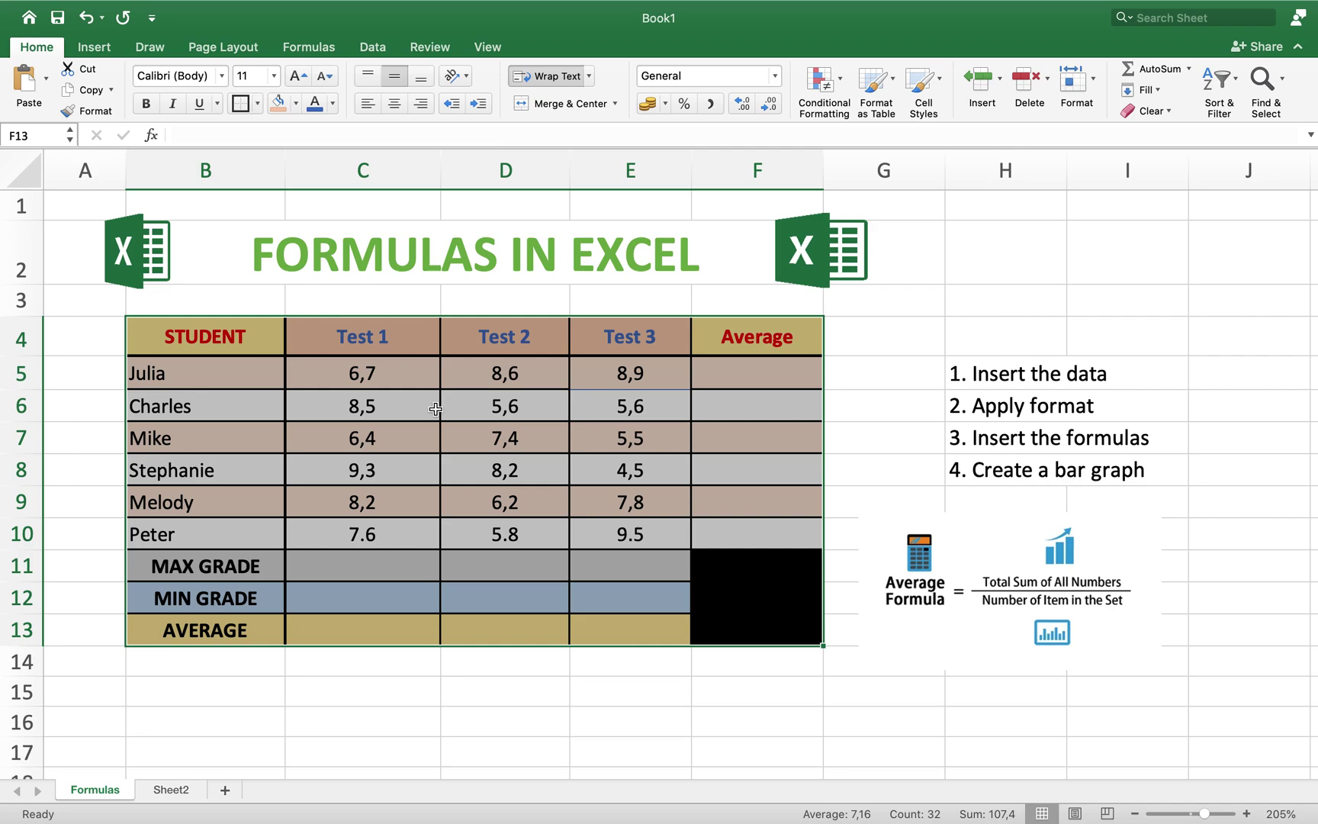
pyautogui.click(435, 409)
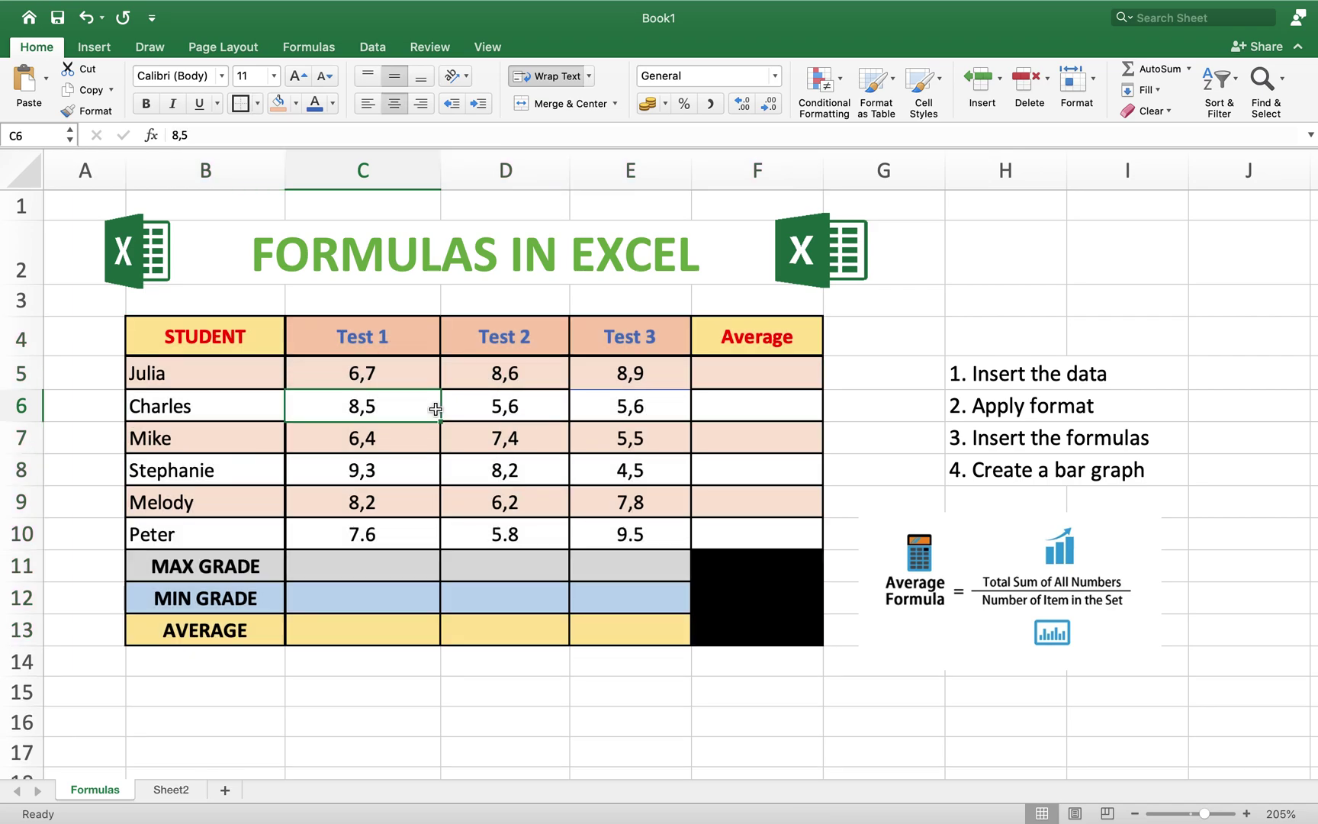
# Color the checklist items '1. Insert the data' and '2. Apply format' in H5 and H6 red.
pyautogui.click(982, 387)
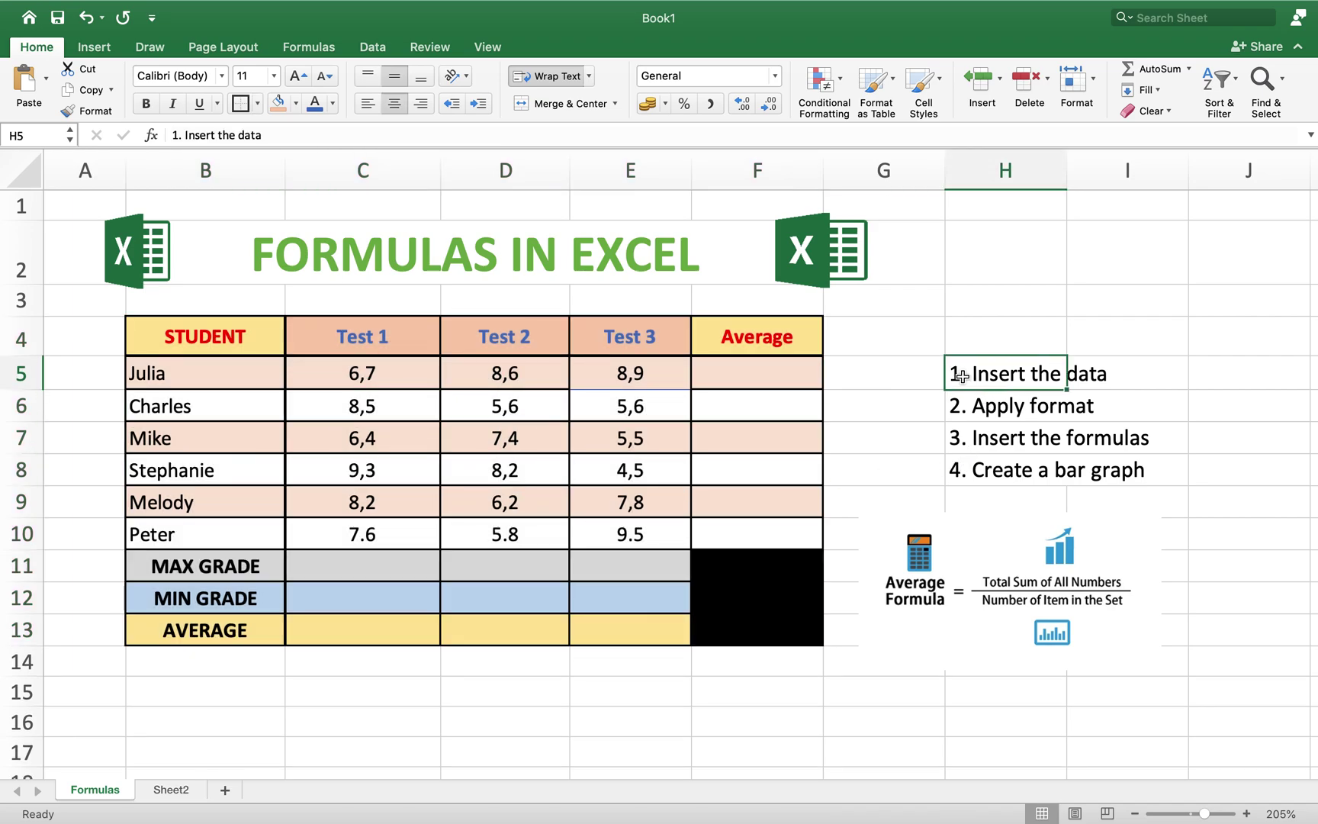
pyautogui.click(334, 104)
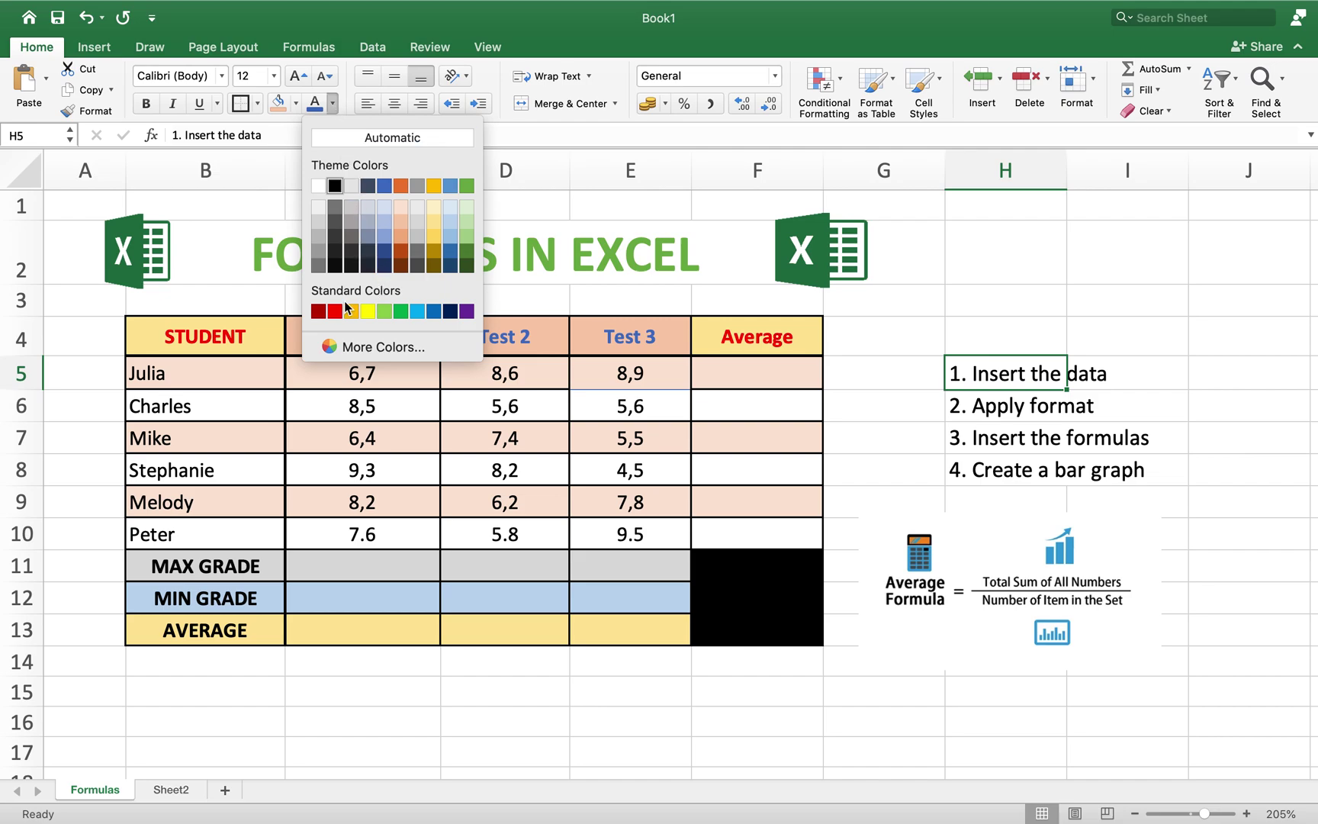
pyautogui.click(334, 311)
pyautogui.click(958, 412)
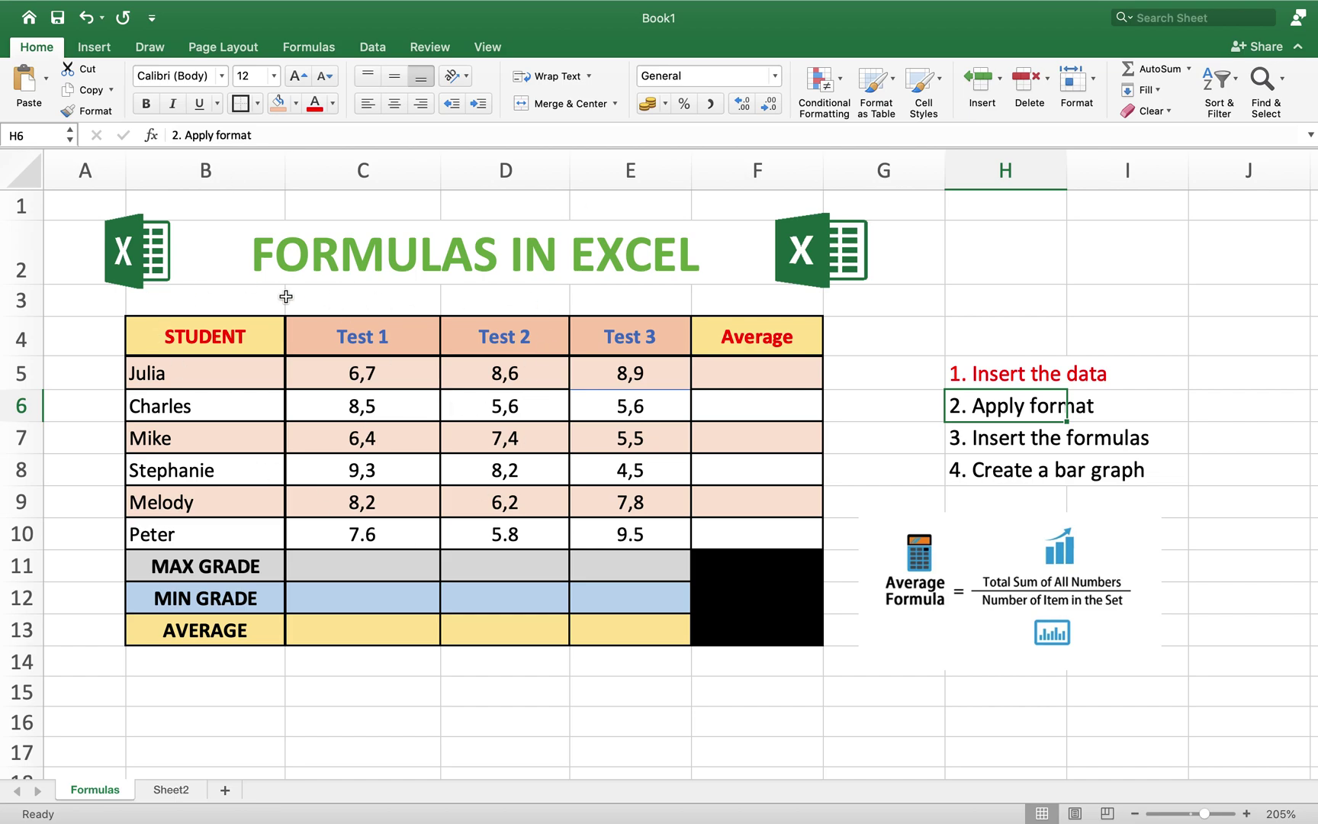
pyautogui.click(316, 107)
pyautogui.click(973, 438)
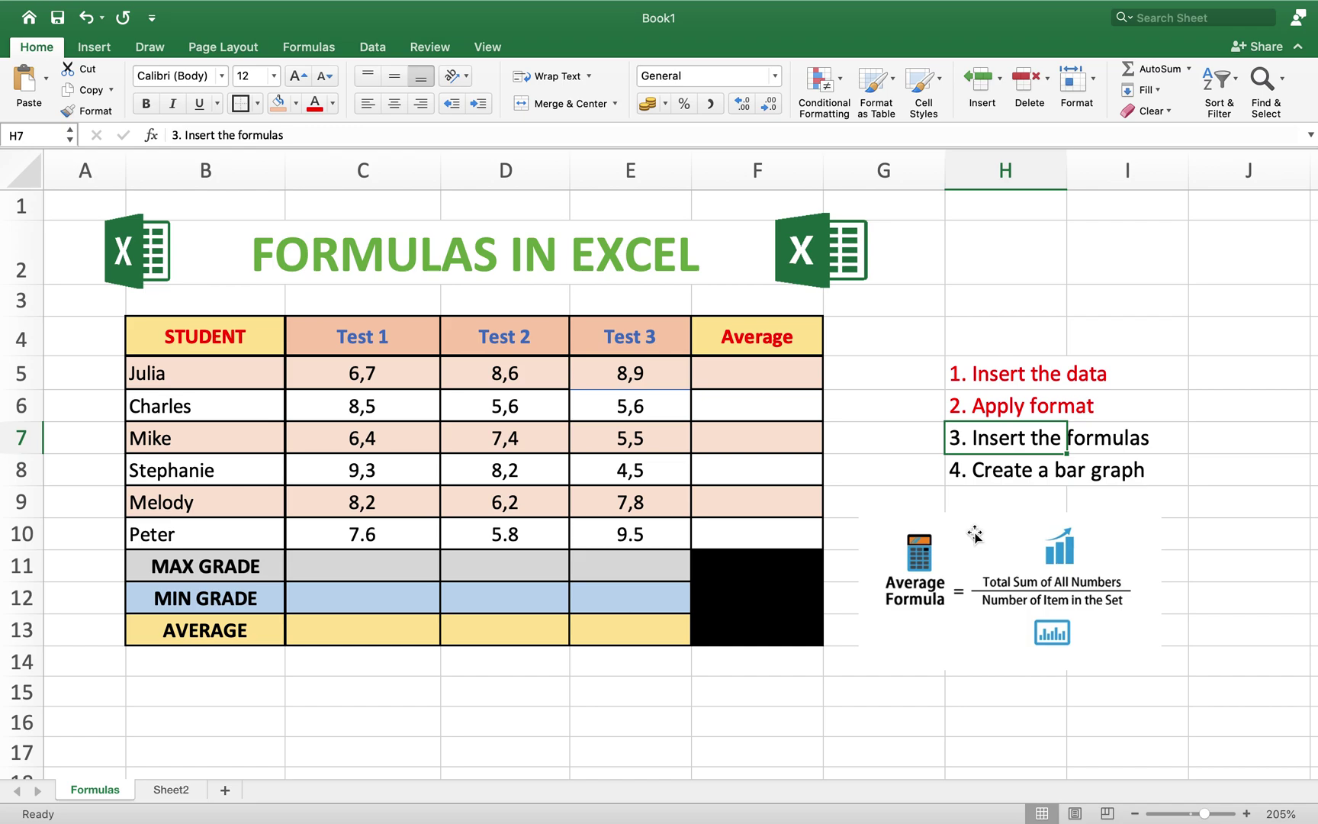
pyautogui.click(737, 372)
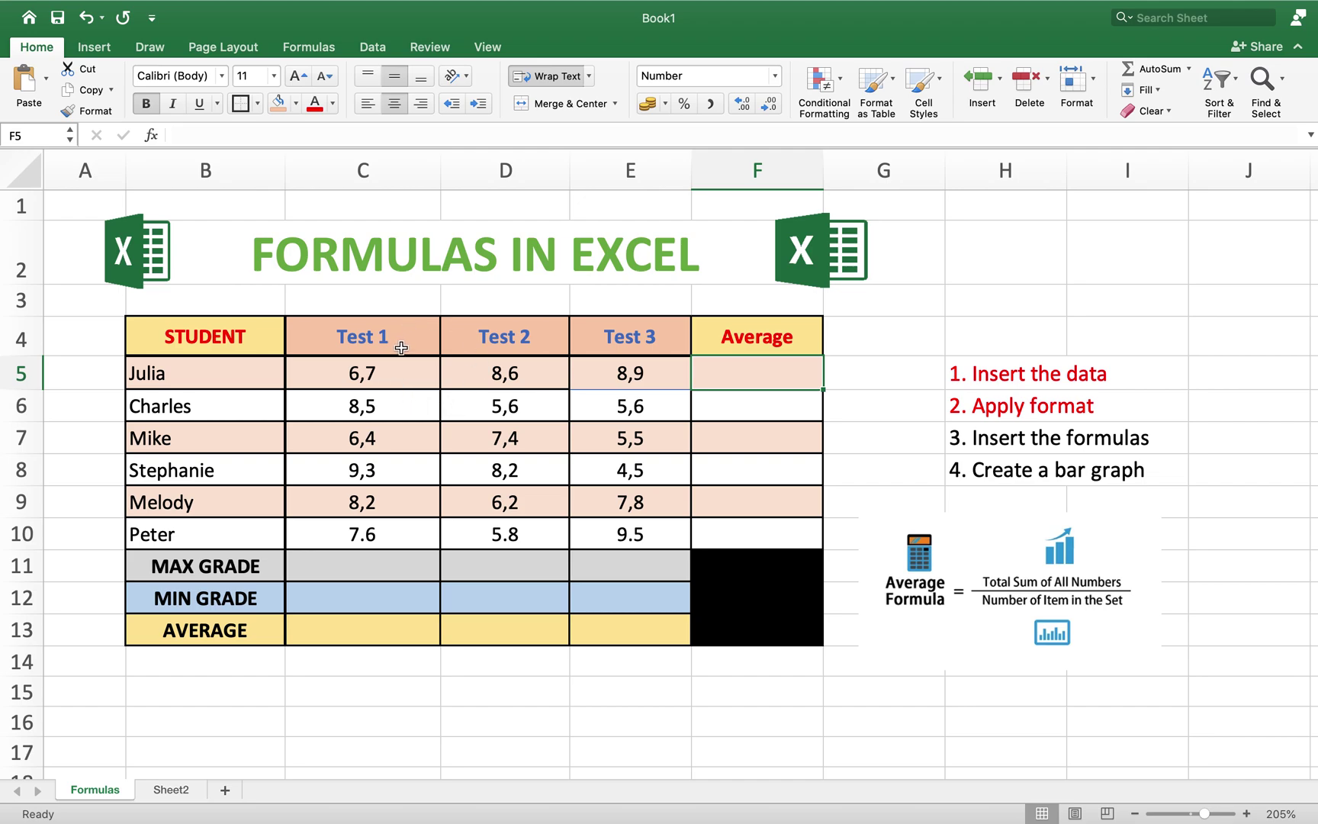
# Resize the Average Formula picture and place it right of the table, beneath the checklist.
pyautogui.moveTo(1012, 601); pyautogui.dragTo(509, 429)
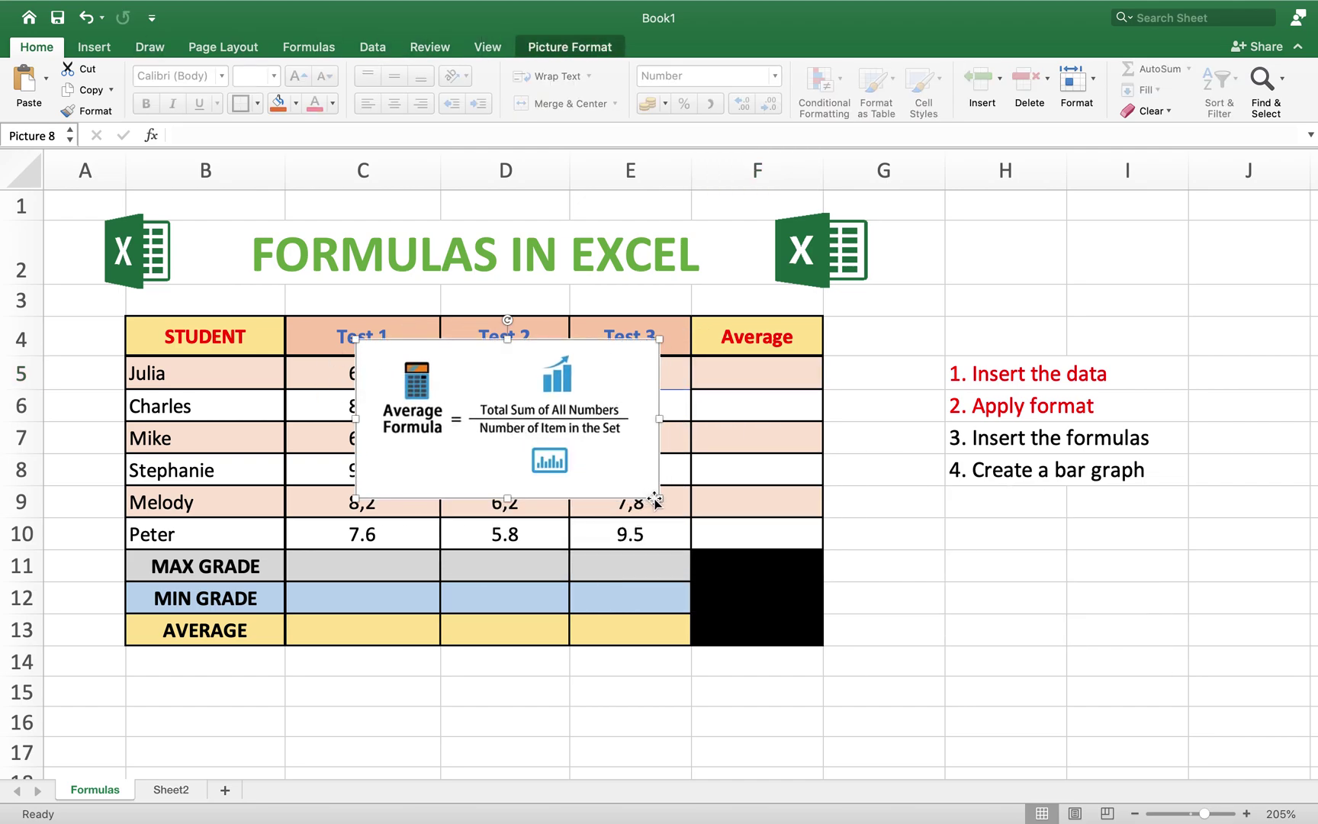
pyautogui.moveTo(660, 498); pyautogui.dragTo(851, 645)
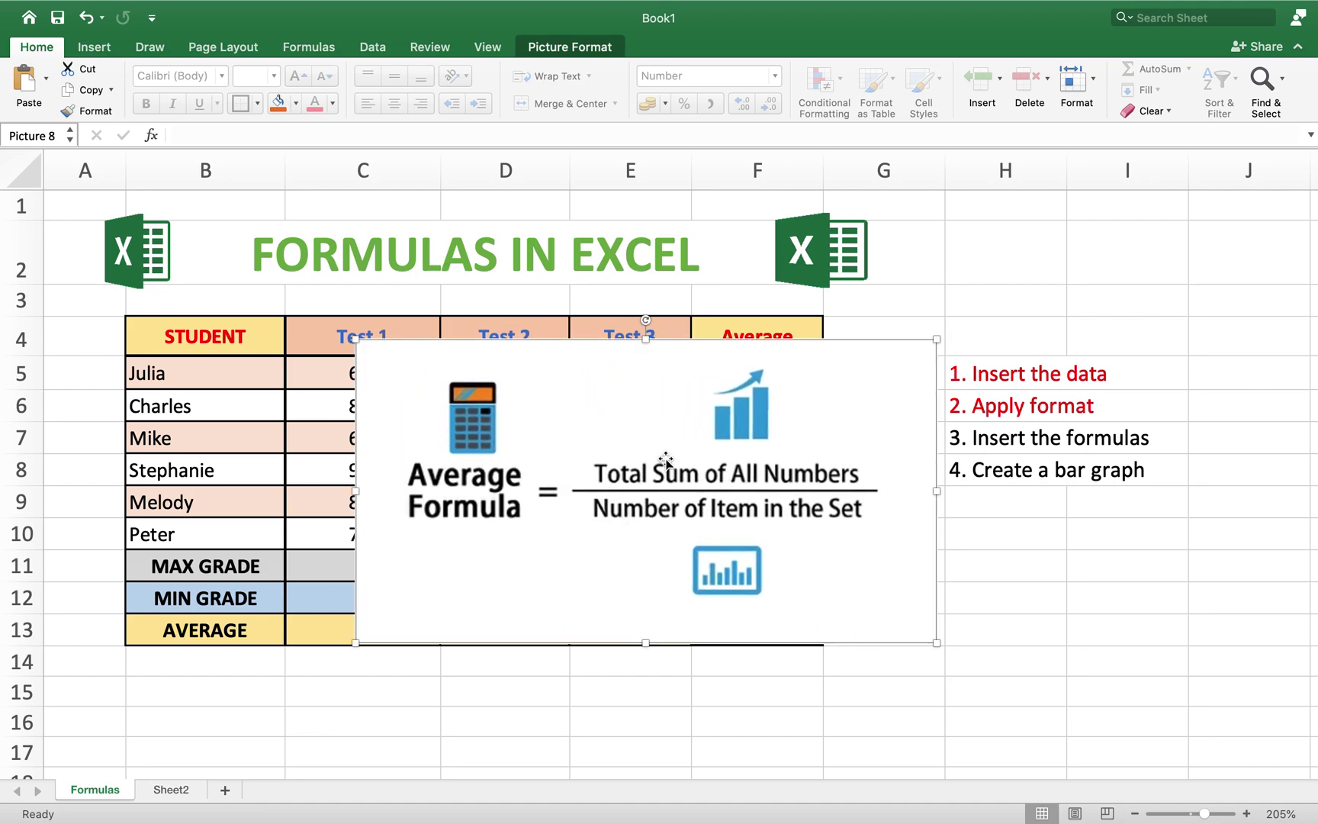
pyautogui.moveTo(478, 395); pyautogui.dragTo(552, 449)
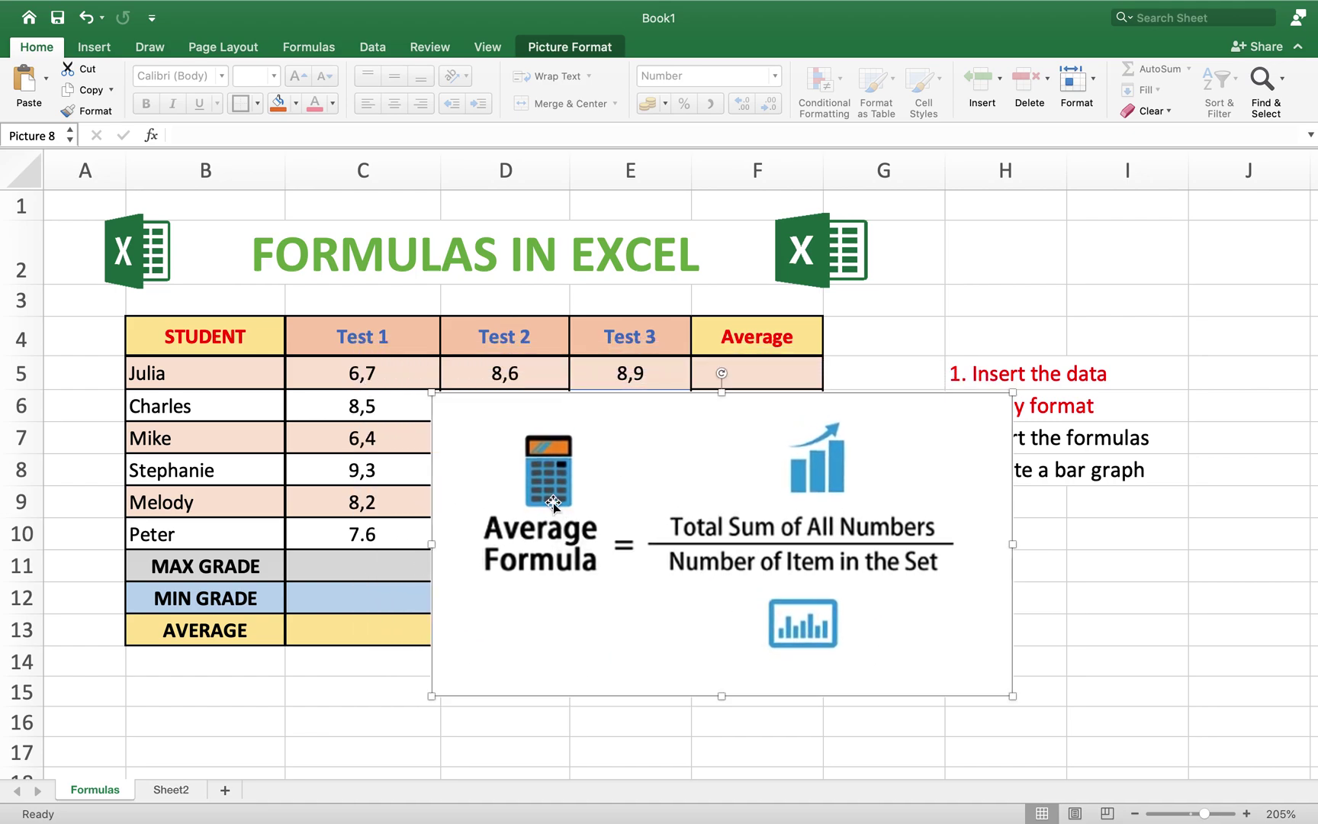
pyautogui.moveTo(432, 393); pyautogui.dragTo(699, 515)
pyautogui.moveTo(894, 565); pyautogui.dragTo(1072, 565)
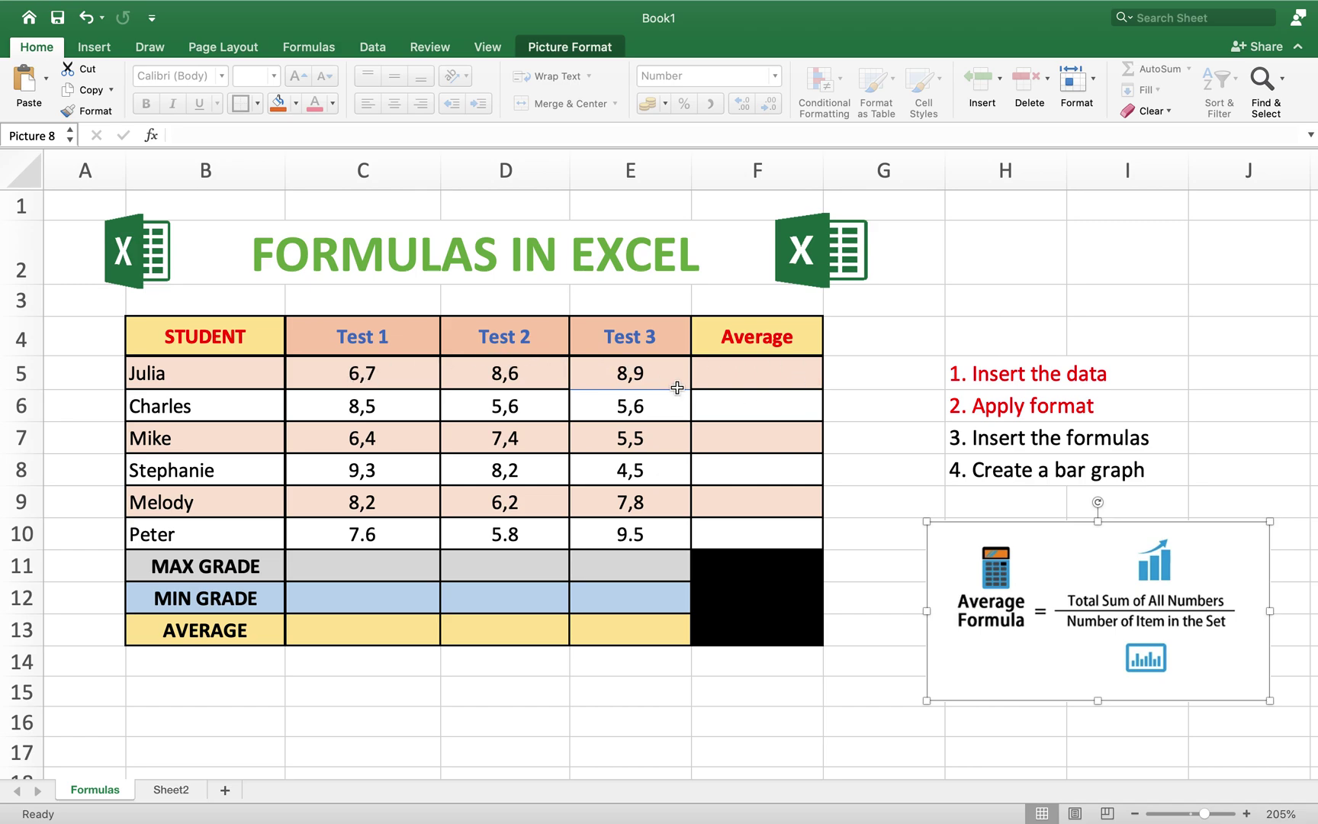
pyautogui.click(758, 367)
pyautogui.moveTo(1010, 596); pyautogui.dragTo(983, 598)
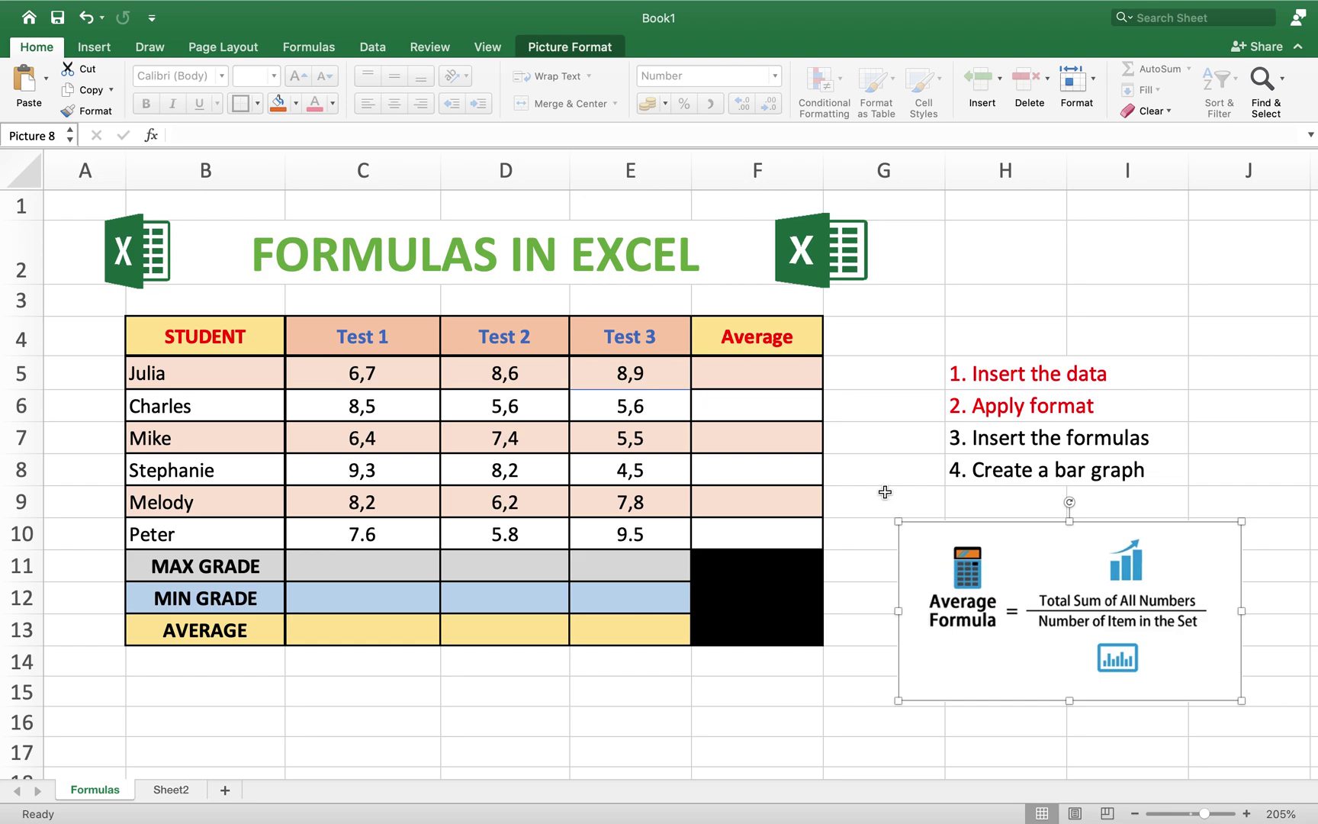
pyautogui.click(749, 375)
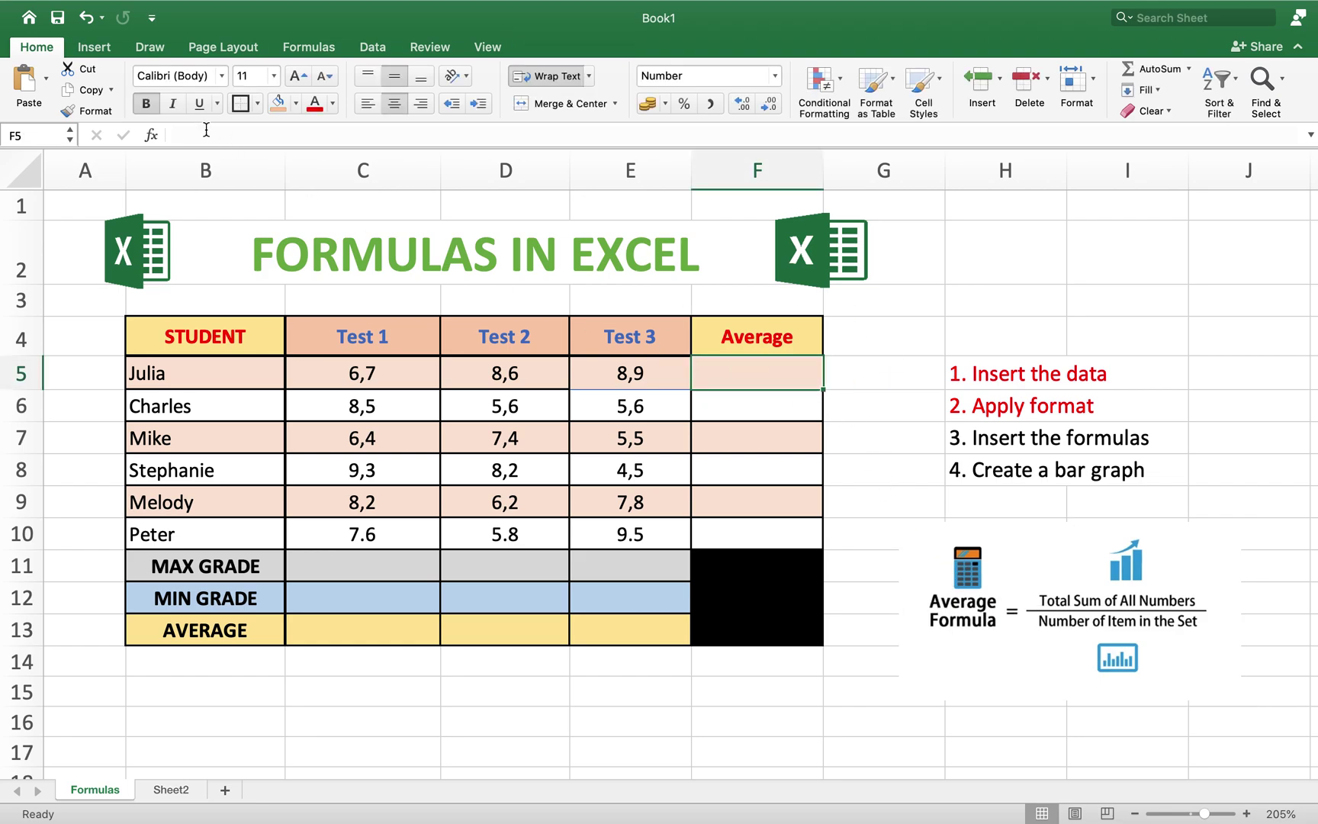
# Enter AVERAGE formulas over Tests 1–3 for Julia, Charles and Mike in F5:F7.
pyautogui.click(152, 137)
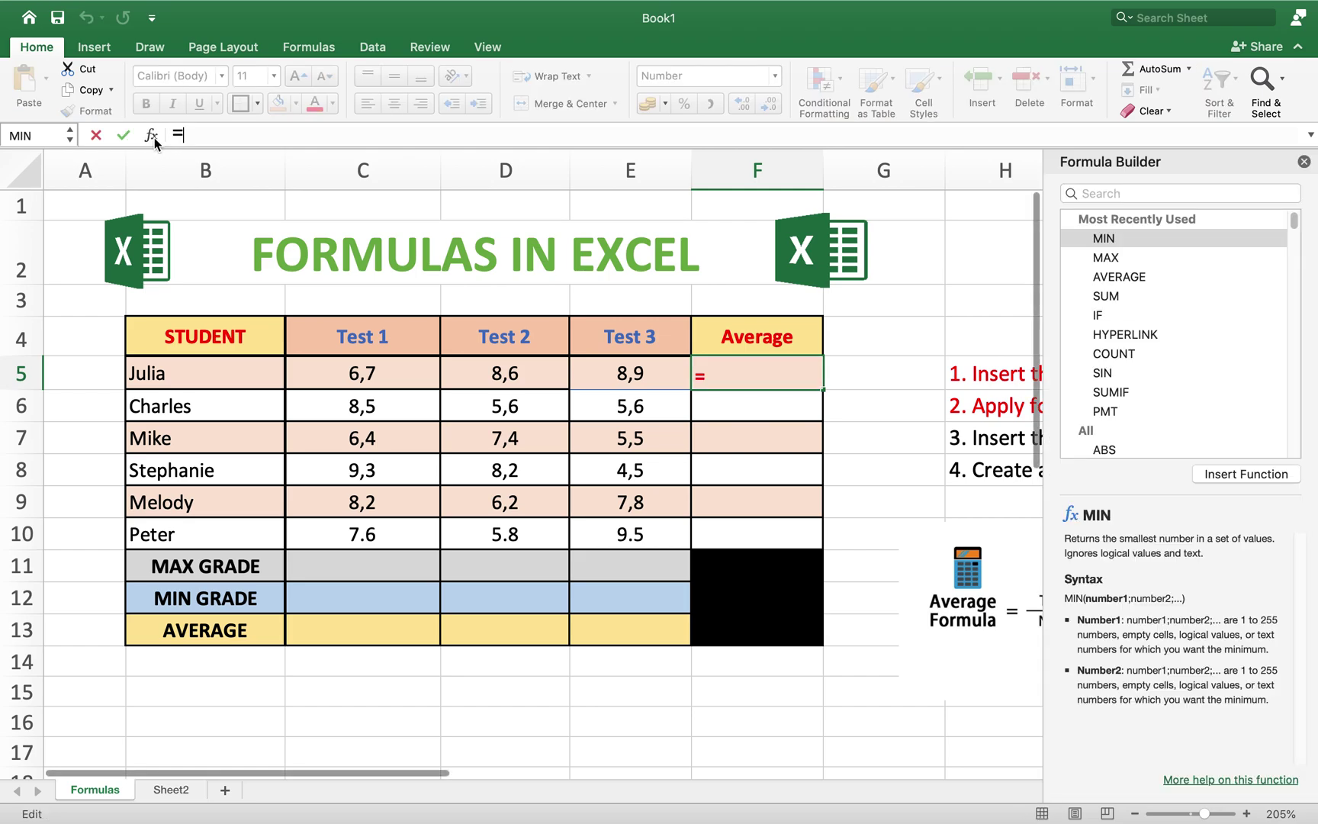
pyautogui.click(1116, 277)
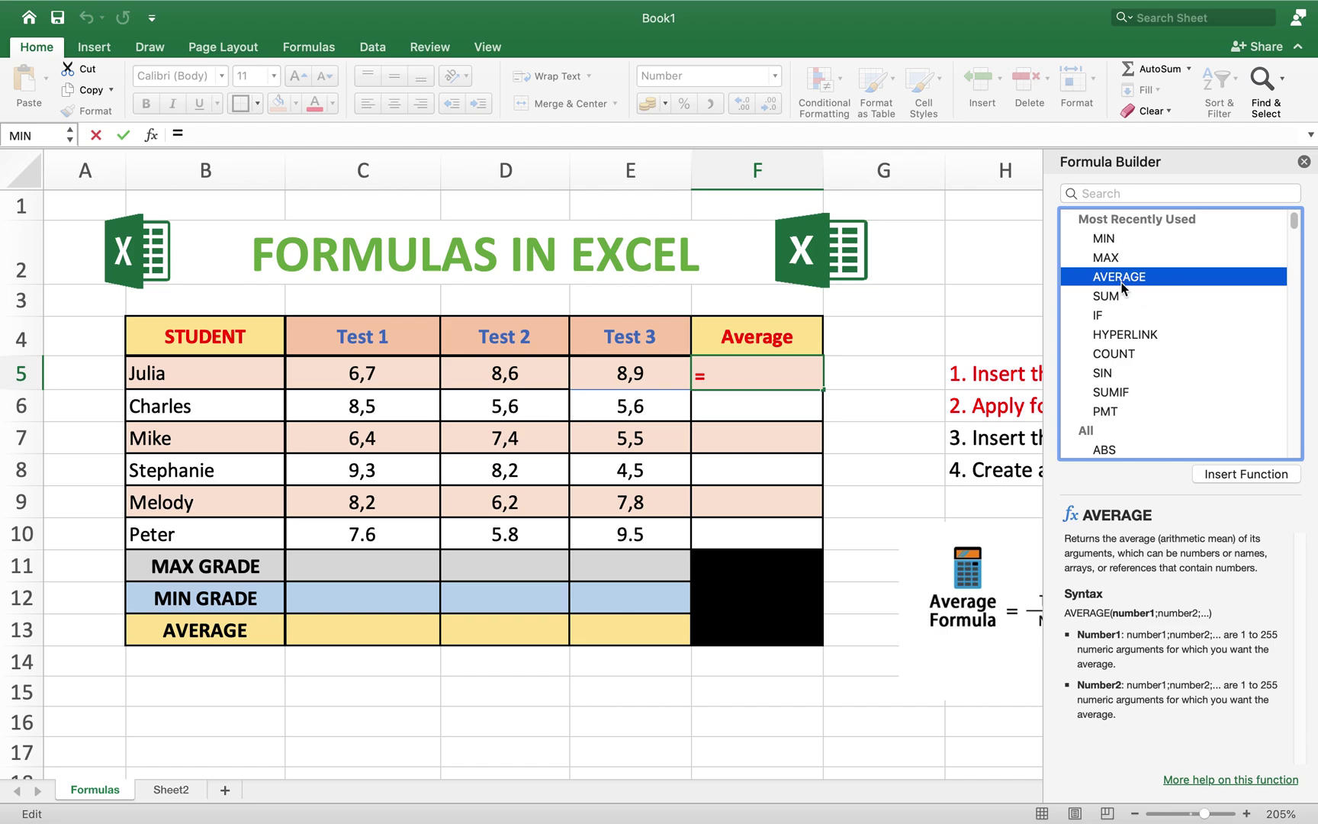
pyautogui.click(1249, 474)
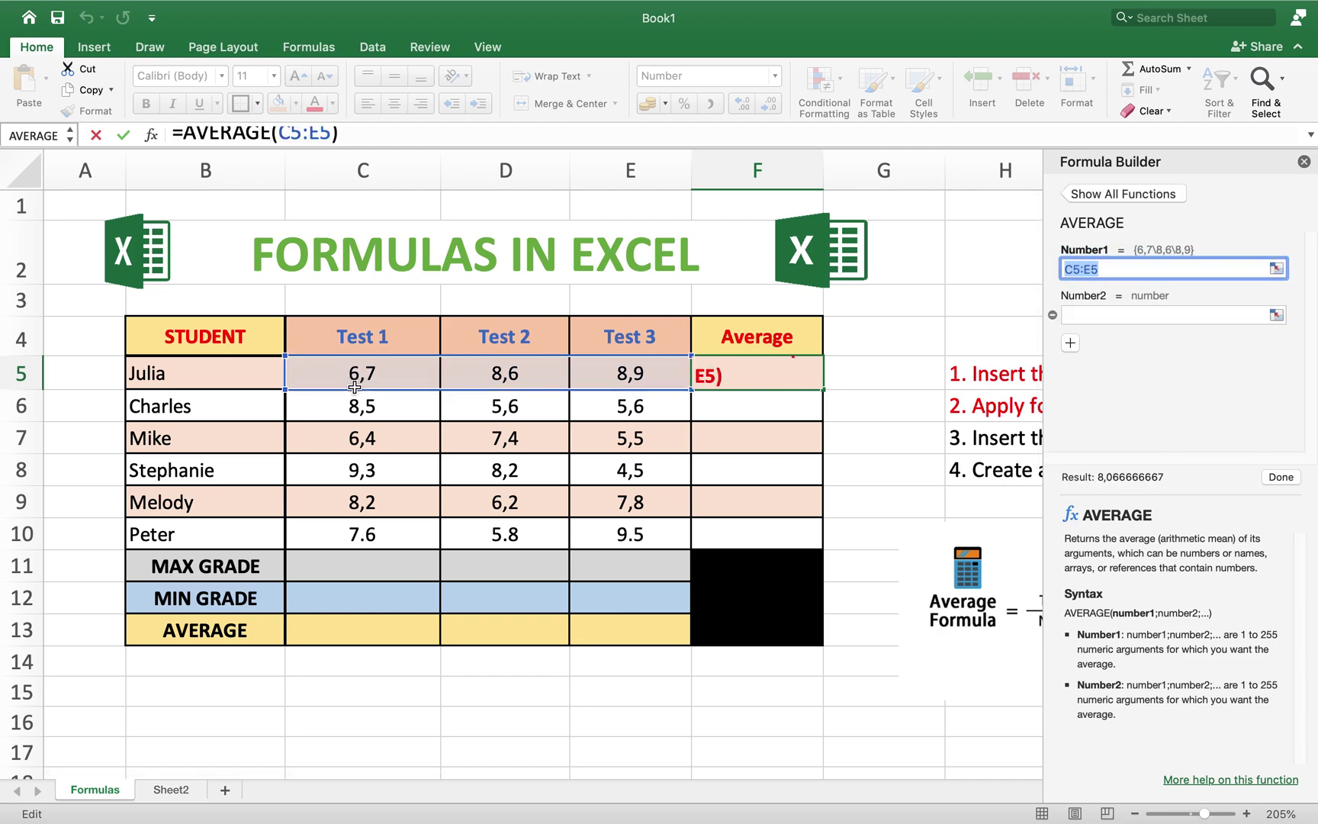
pyautogui.moveTo(364, 374); pyautogui.dragTo(687, 366)
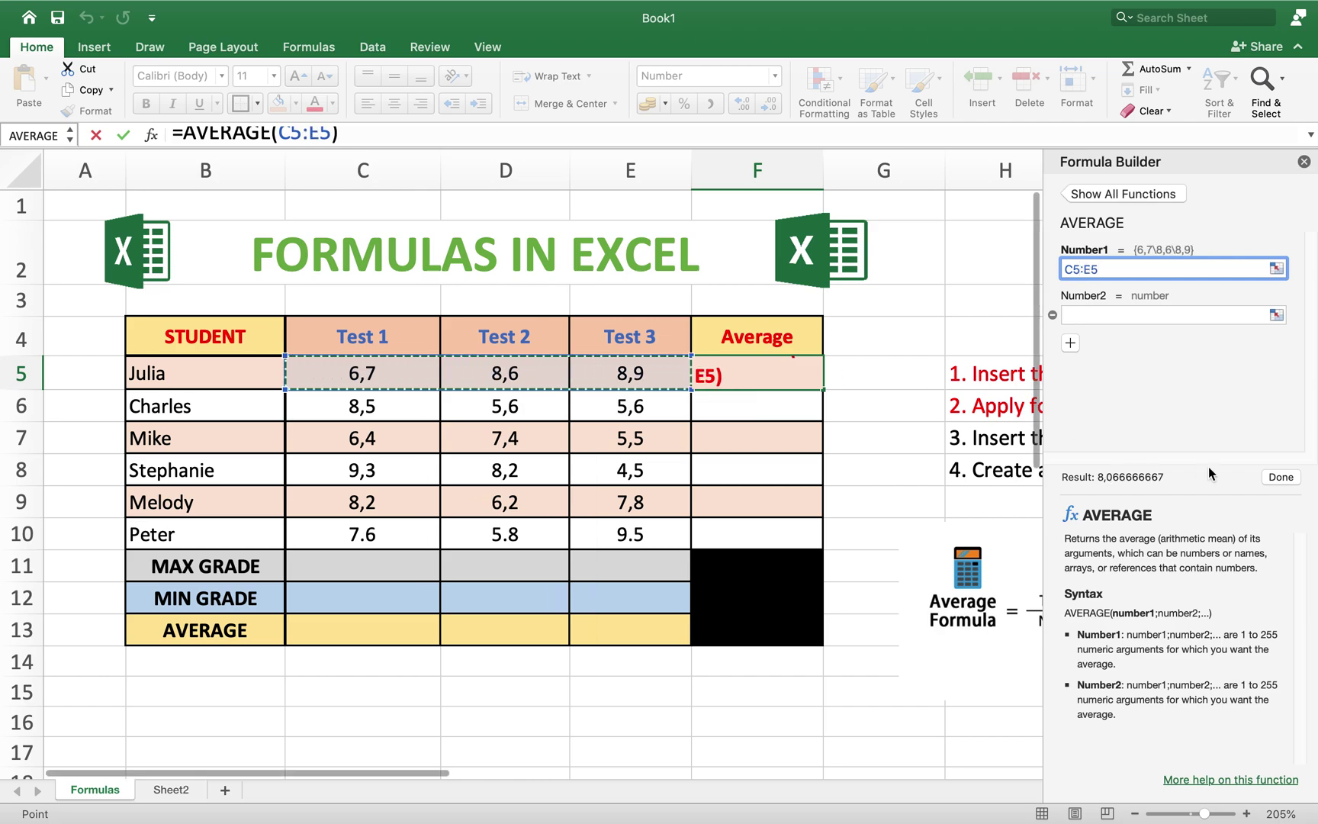
pyautogui.click(1281, 477)
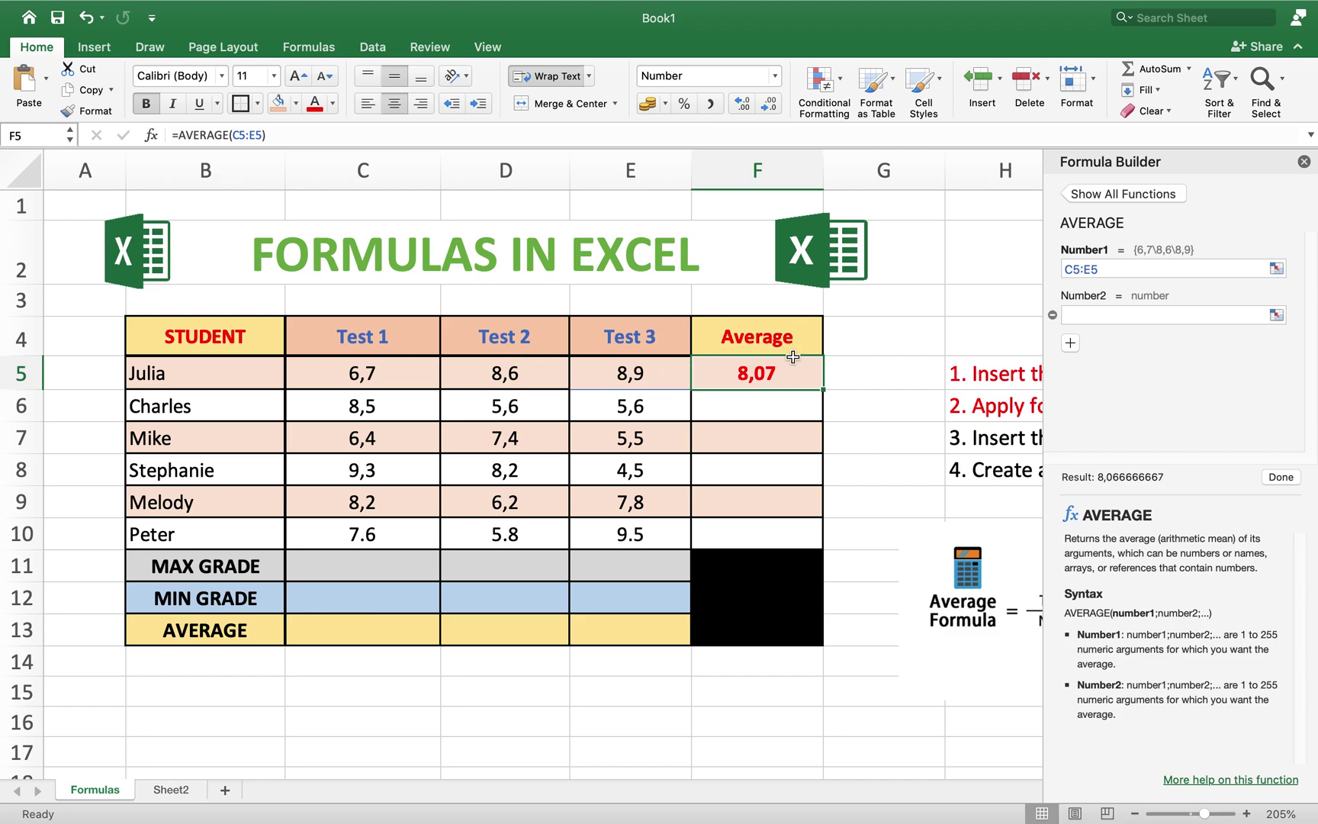
pyautogui.click(741, 412)
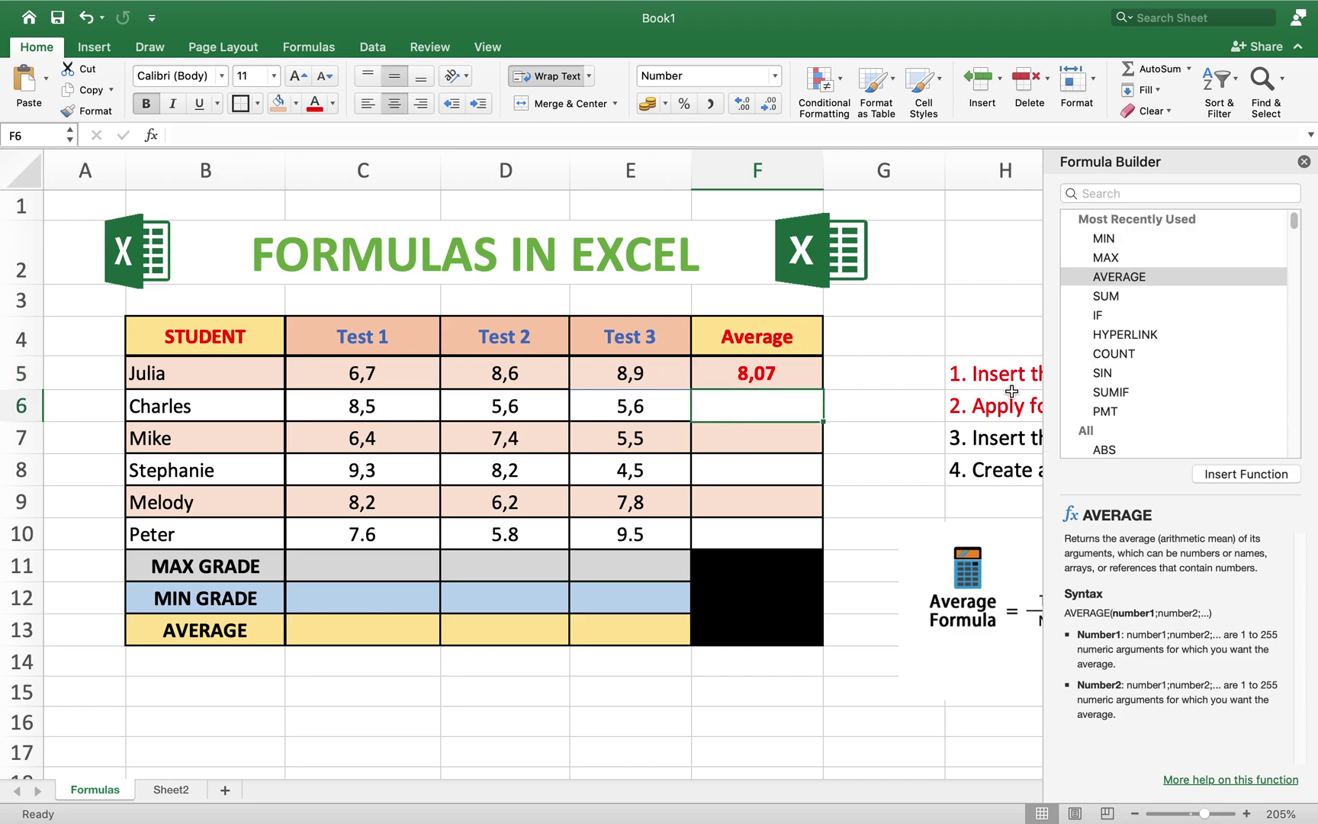
pyautogui.click(1221, 474)
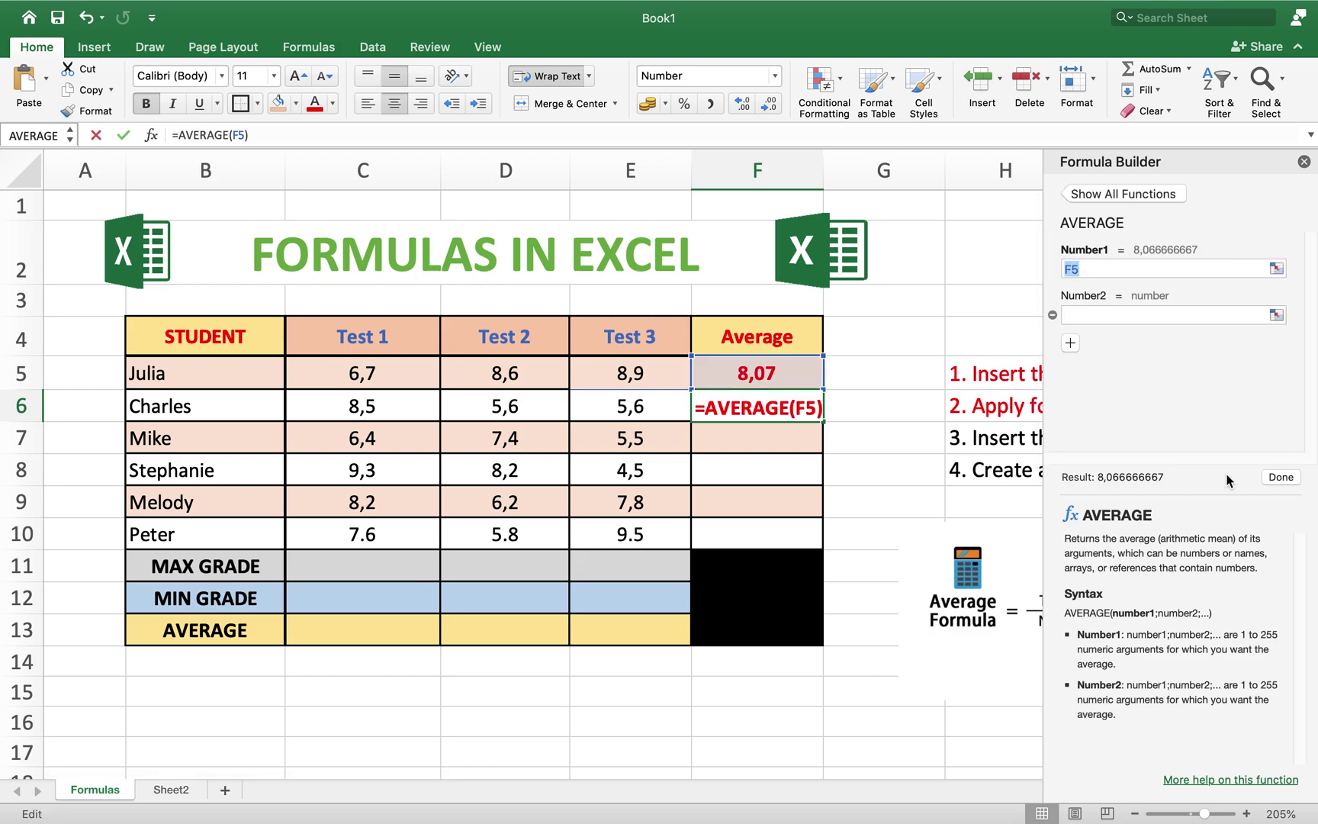
pyautogui.click(418, 412)
pyautogui.moveTo(418, 411); pyautogui.dragTo(636, 400)
pyautogui.click(1268, 477)
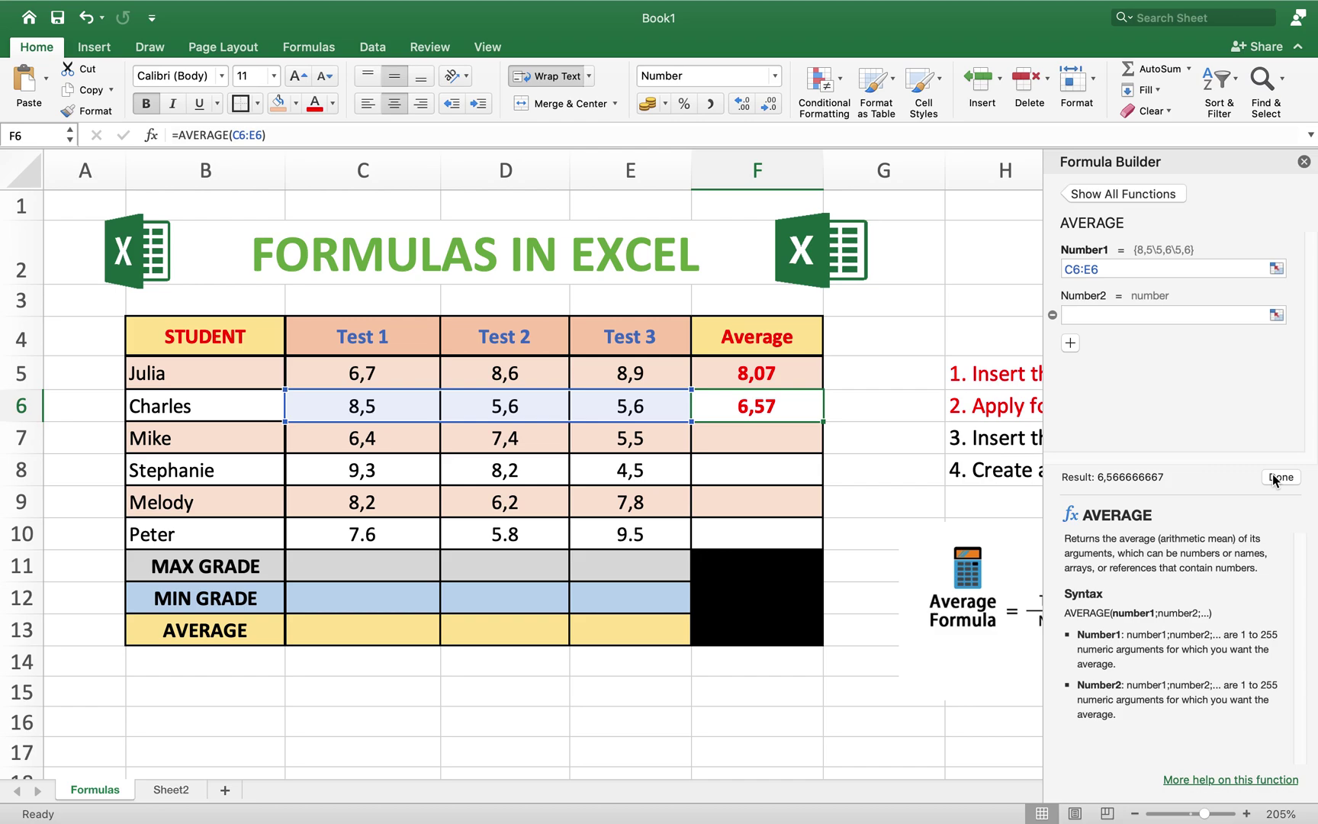
pyautogui.click(769, 446)
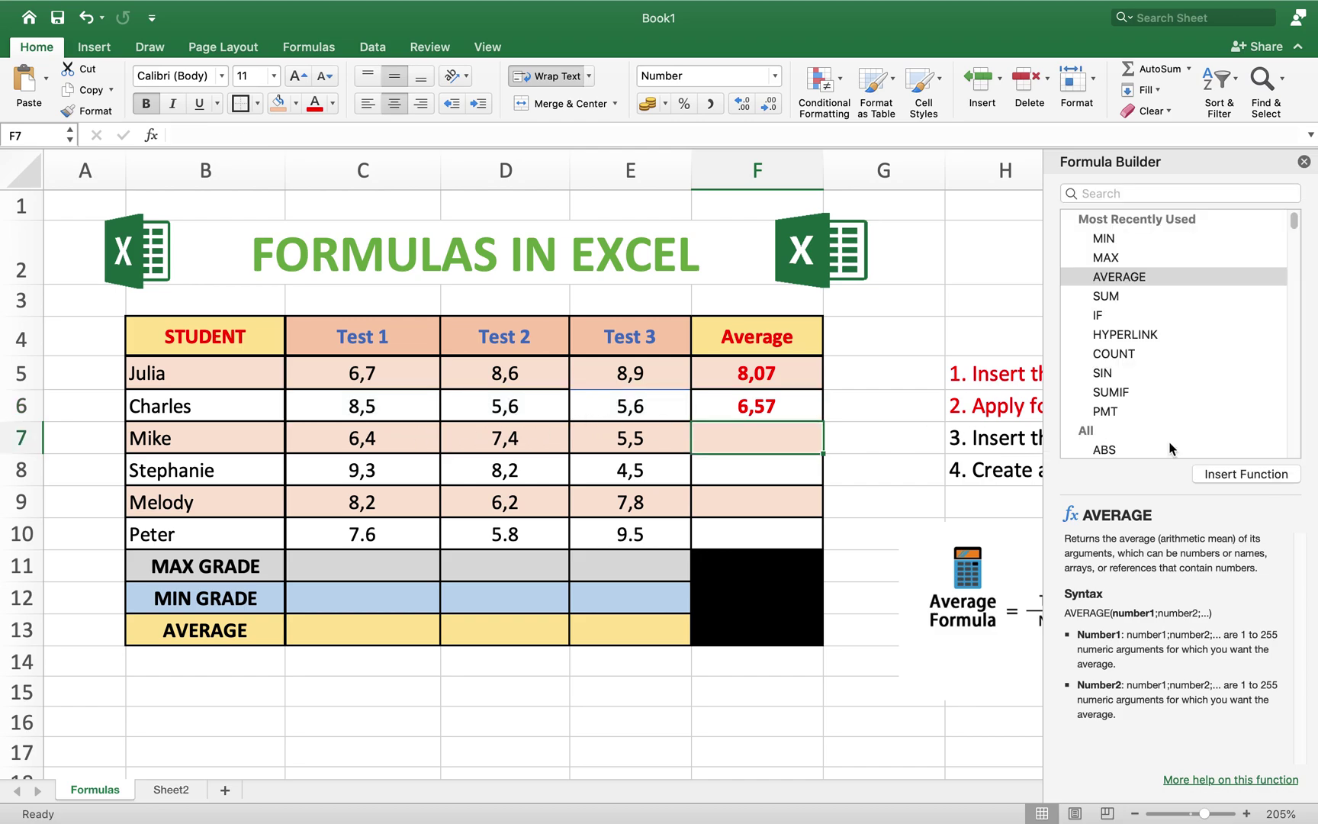
pyautogui.click(1258, 473)
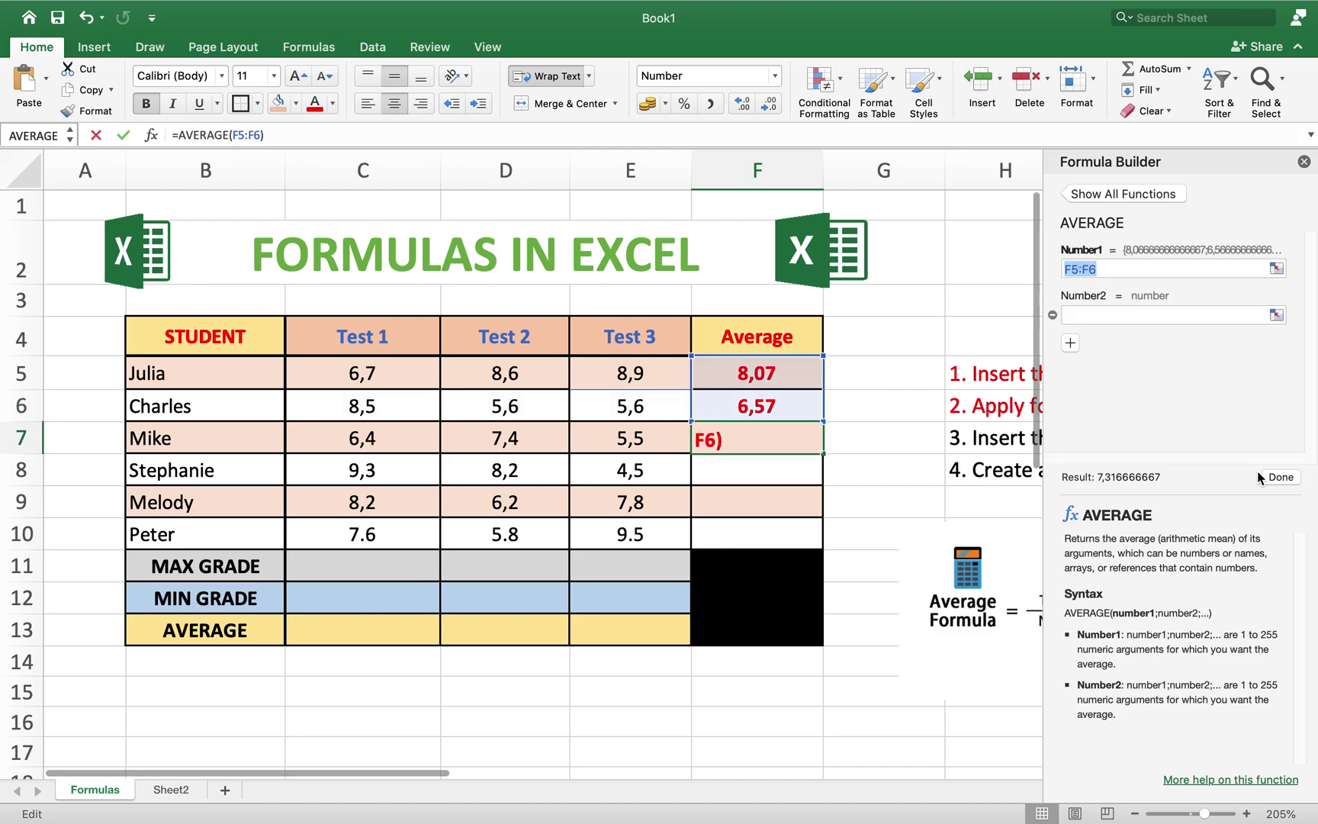
pyautogui.moveTo(413, 442); pyautogui.dragTo(675, 438)
pyautogui.click(1280, 478)
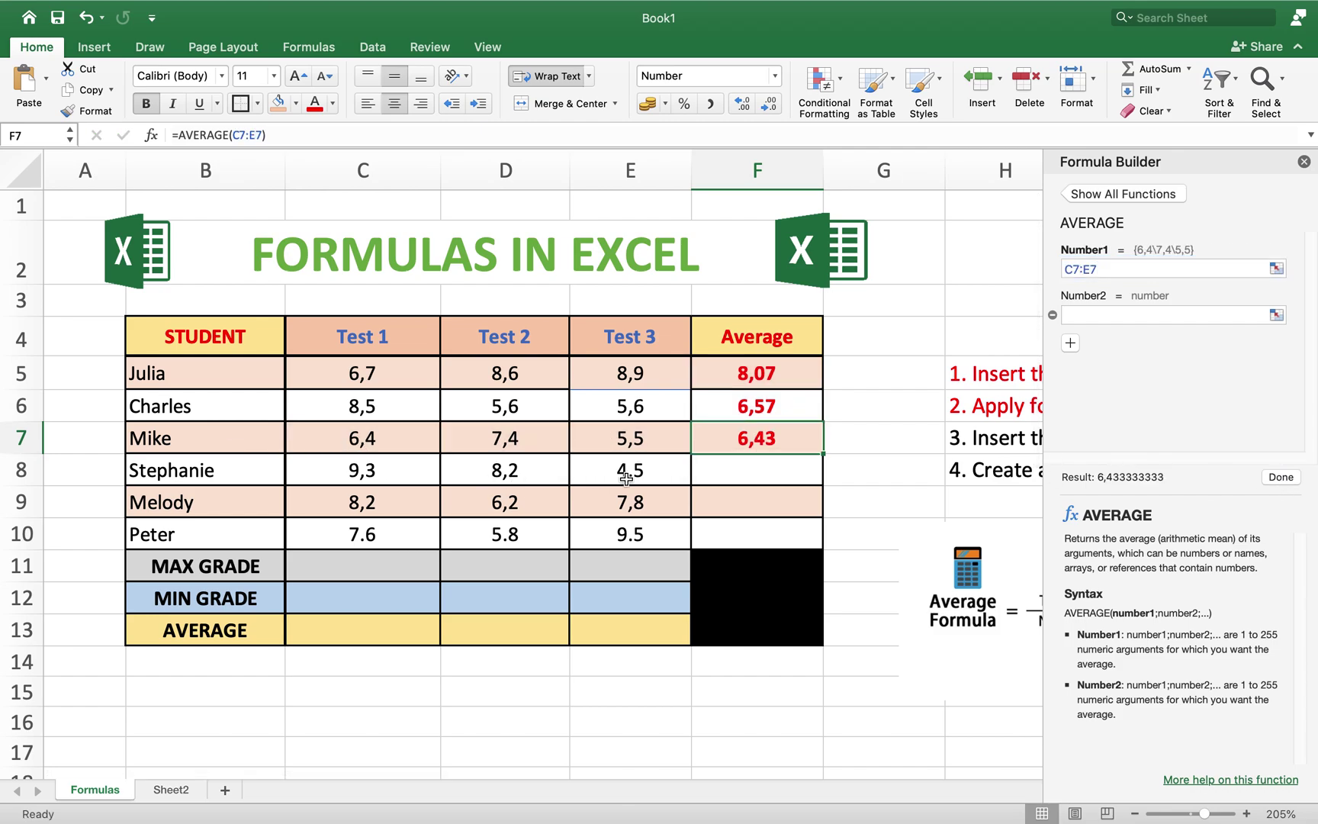
# Add AVERAGE formulas for Stephanie, Melody and Peter in F8:F10; Peter's shows #DIV/0!
pyautogui.click(709, 474)
pyautogui.click(1233, 474)
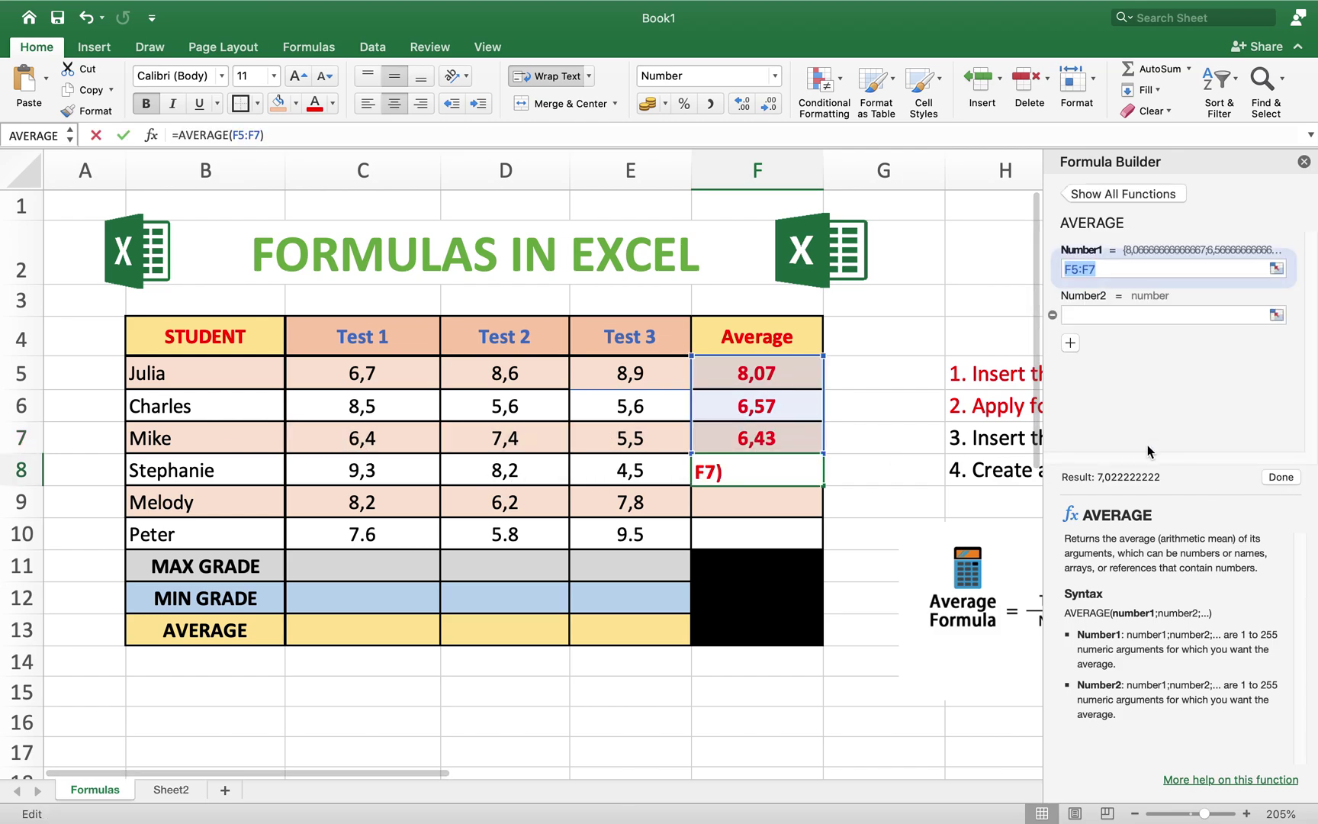
pyautogui.moveTo(368, 460); pyautogui.dragTo(624, 469)
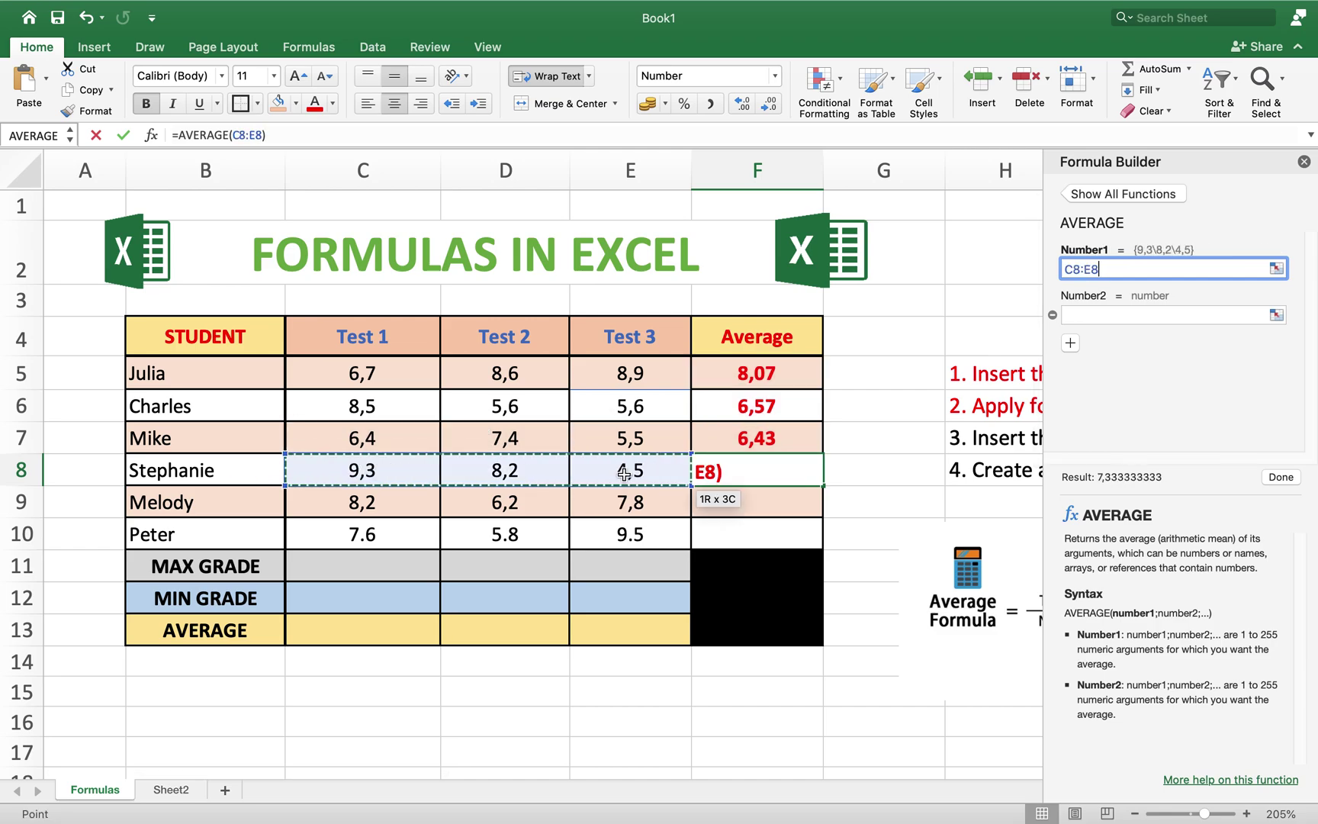
pyautogui.click(1273, 478)
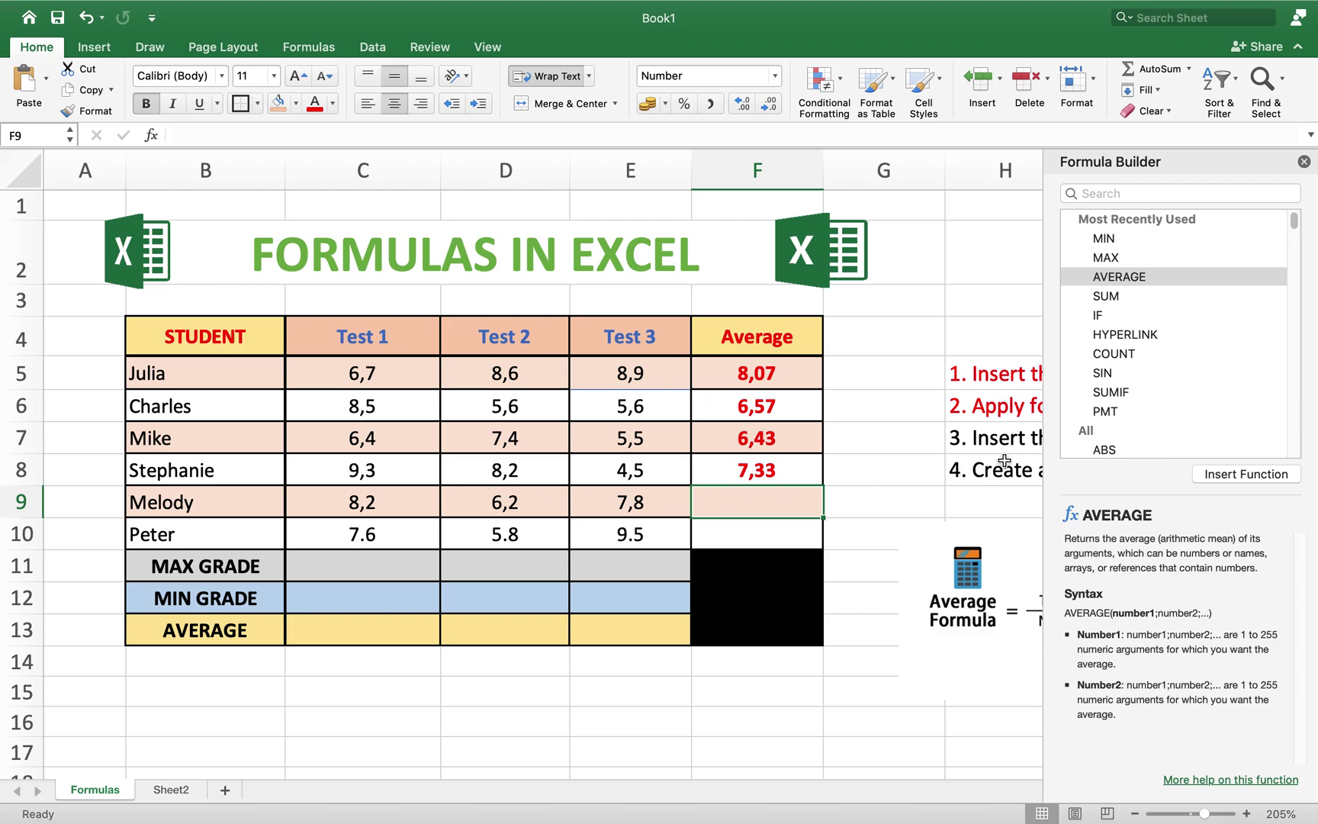
pyautogui.click(1239, 479)
pyautogui.moveTo(421, 503); pyautogui.dragTo(675, 505)
pyautogui.click(1281, 478)
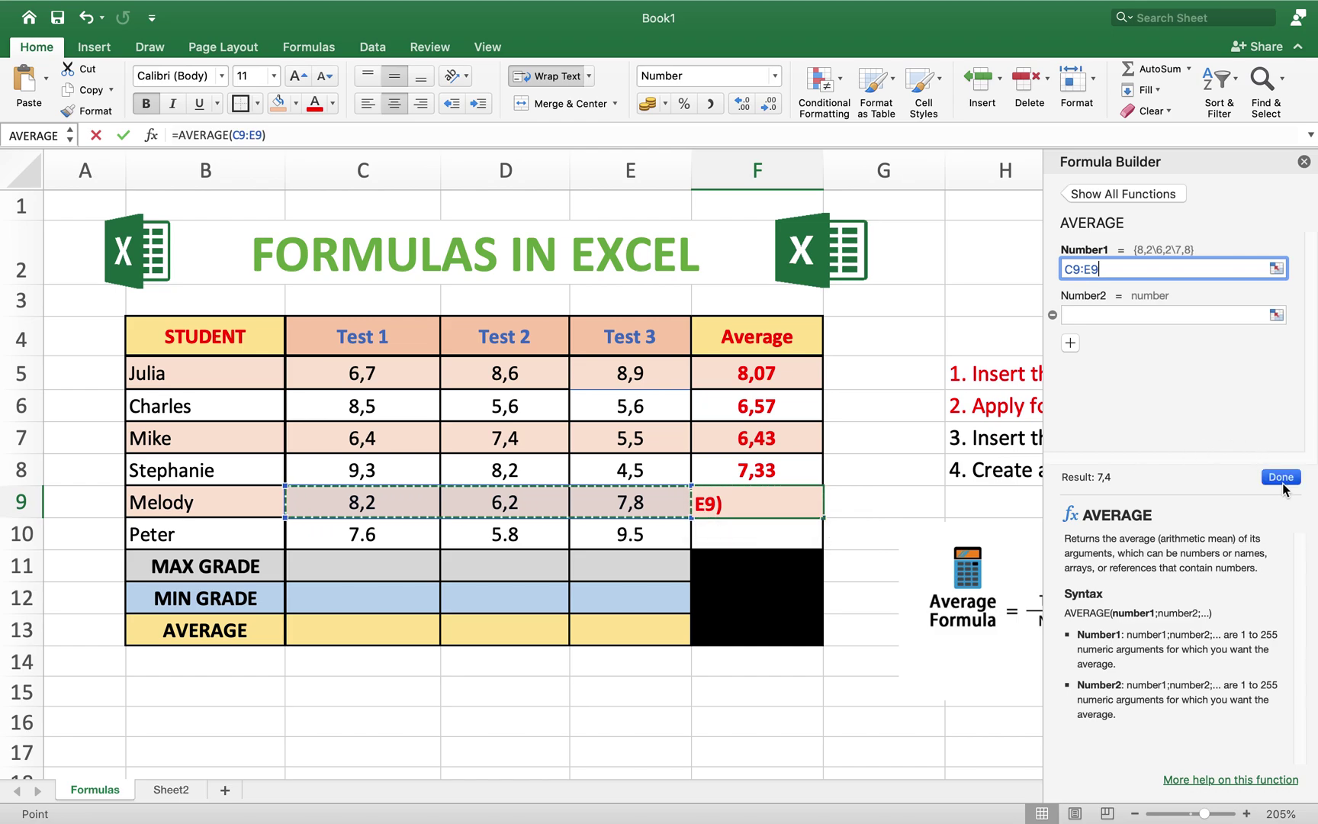
pyautogui.click(723, 532)
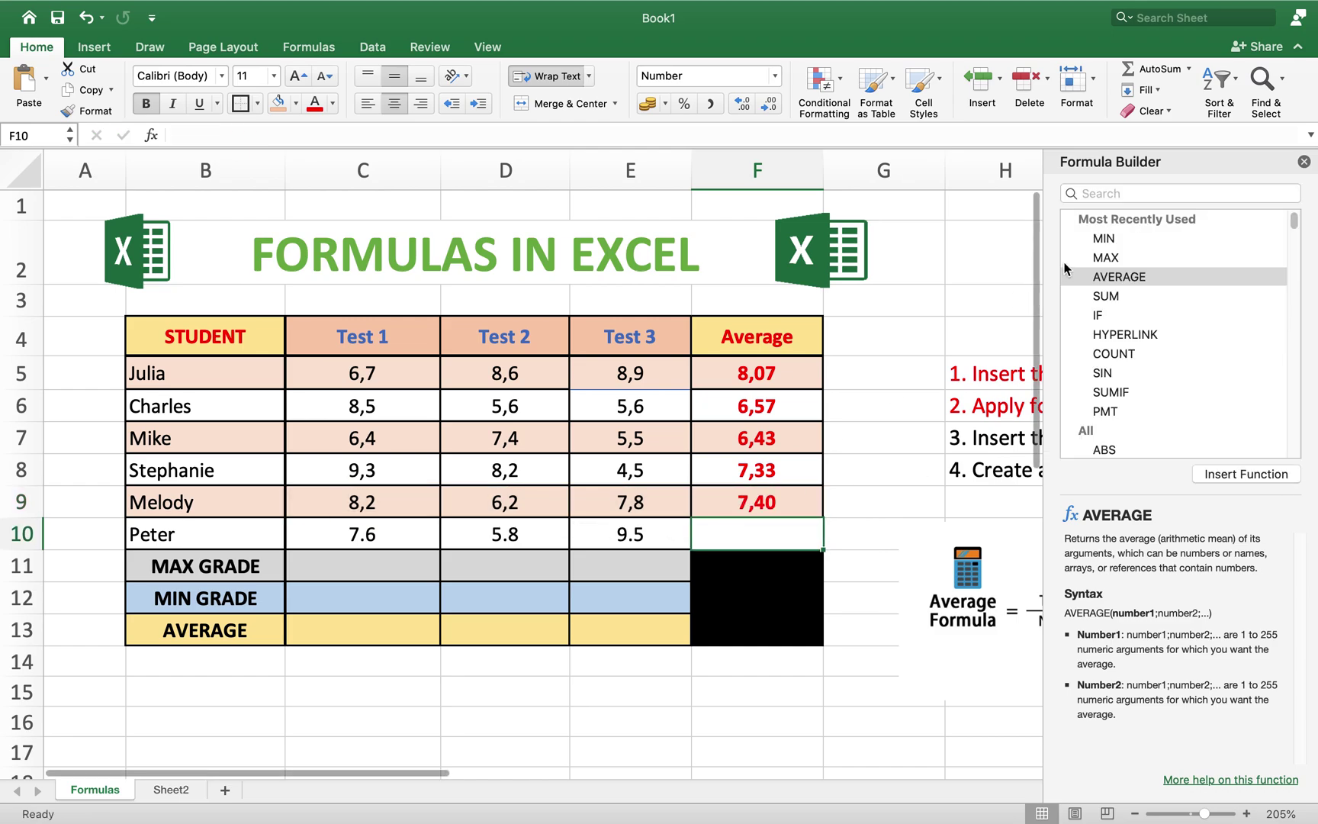
pyautogui.click(1219, 467)
pyautogui.moveTo(340, 525); pyautogui.dragTo(595, 530)
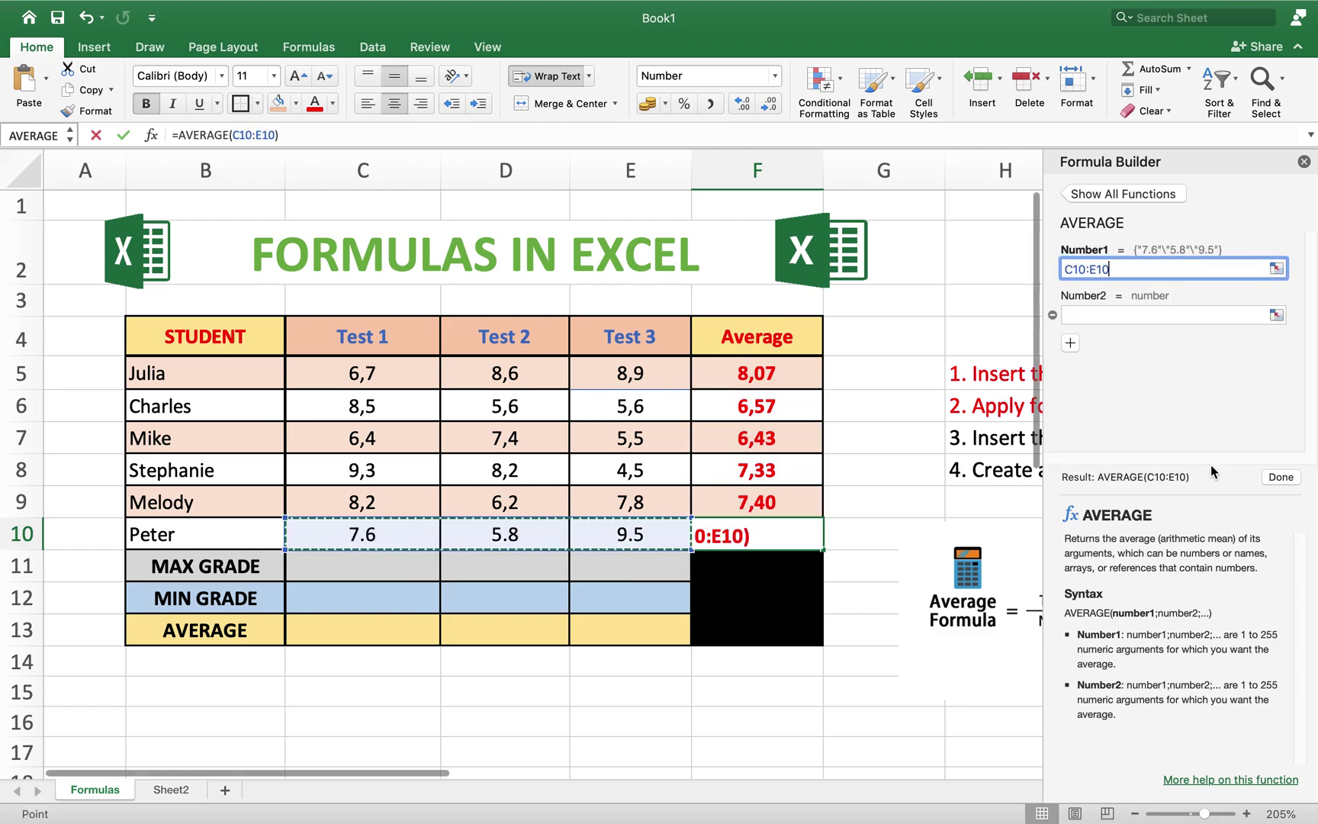
pyautogui.click(1282, 477)
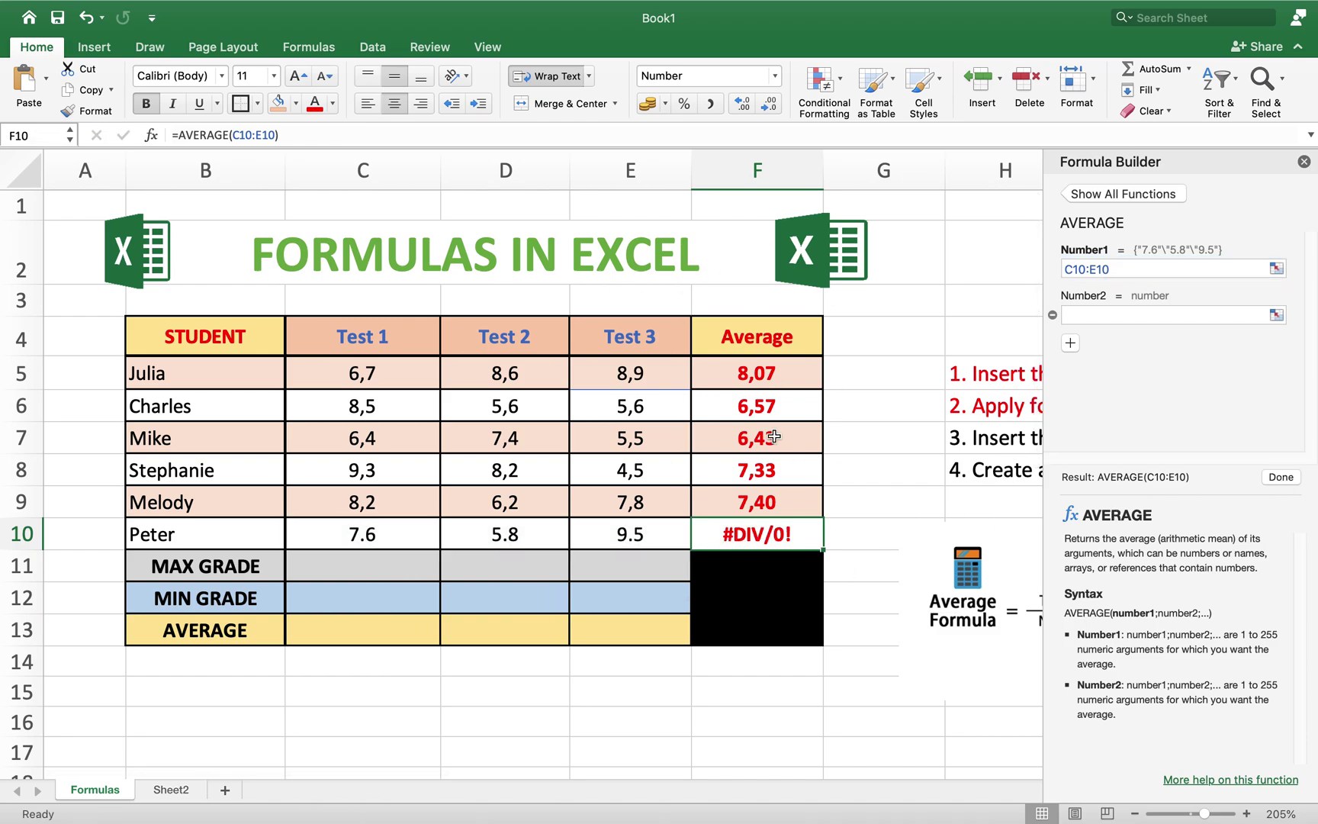
pyautogui.click(1305, 162)
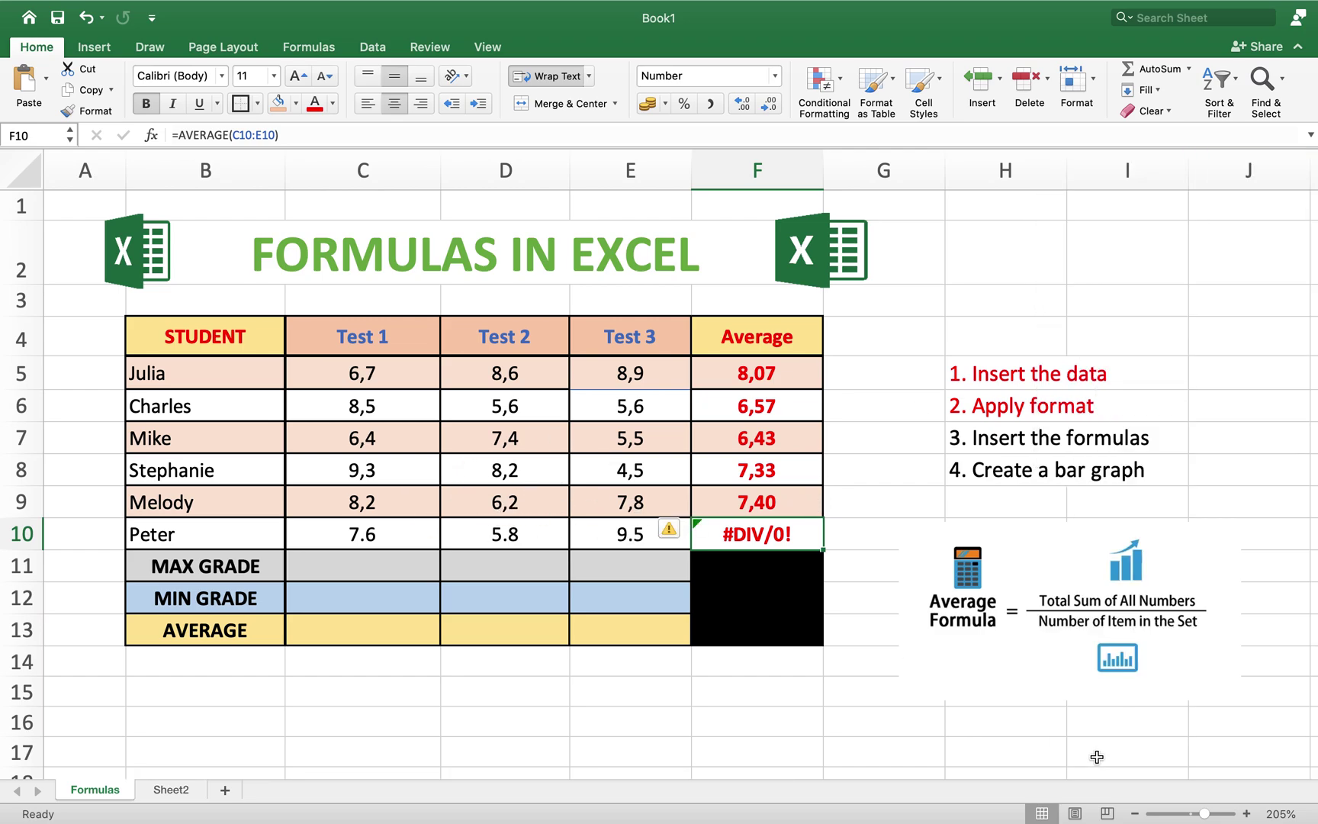
# Zoom to 301% and re-enter Peter's grades as 7,6, 5,8 and 9,5, making his average 7,63.
pyautogui.click(1218, 814)
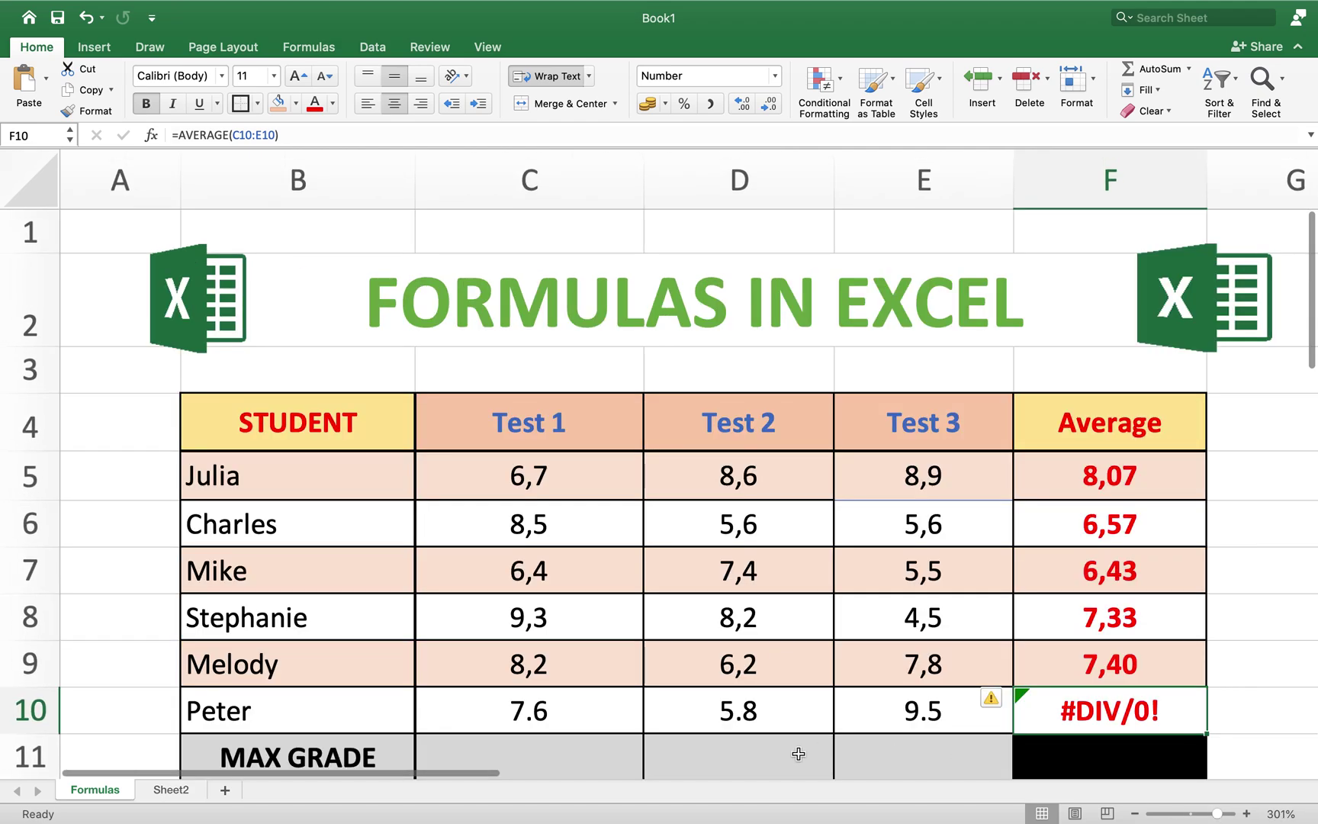
pyautogui.scroll(-3, 749, 683)
pyautogui.hscroll(1, 749, 682)
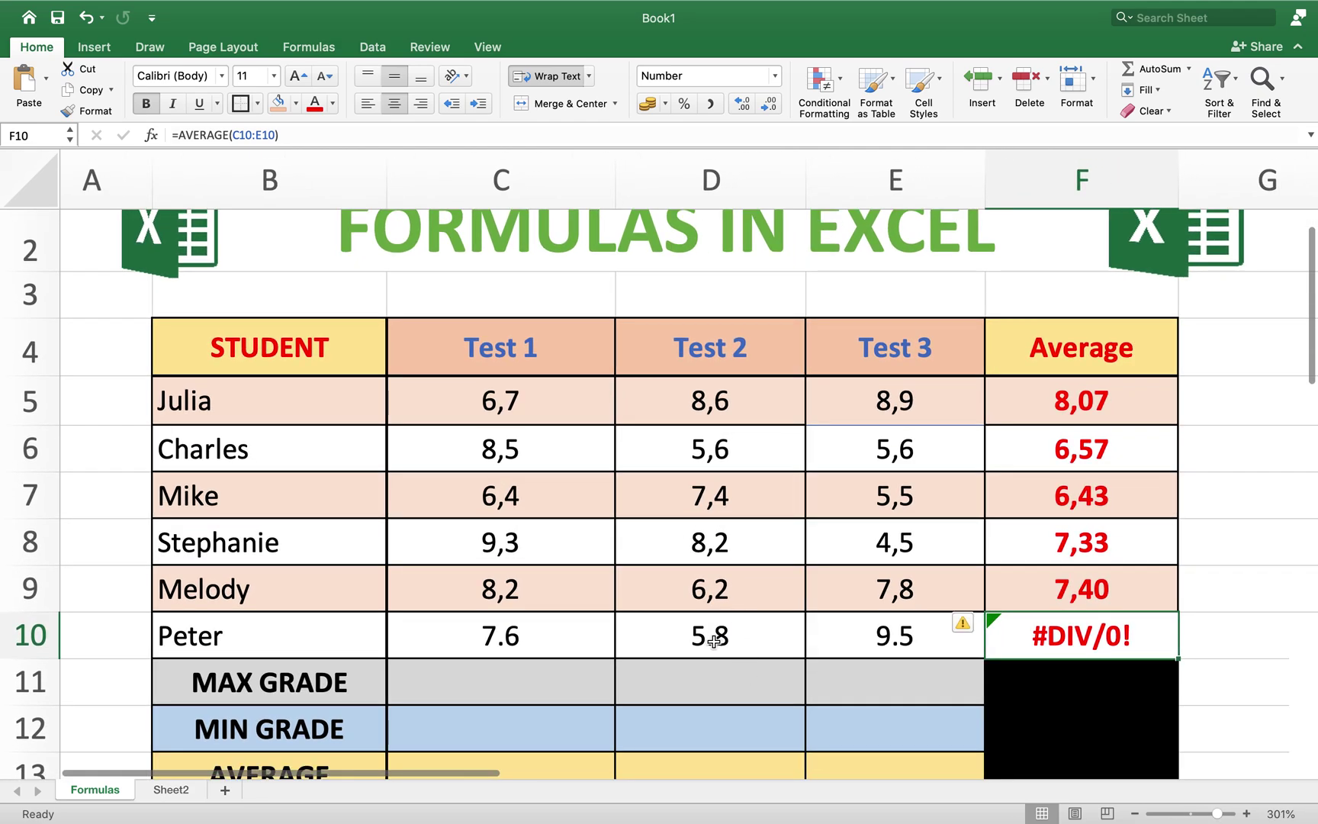
pyautogui.scroll(-1, 713, 643)
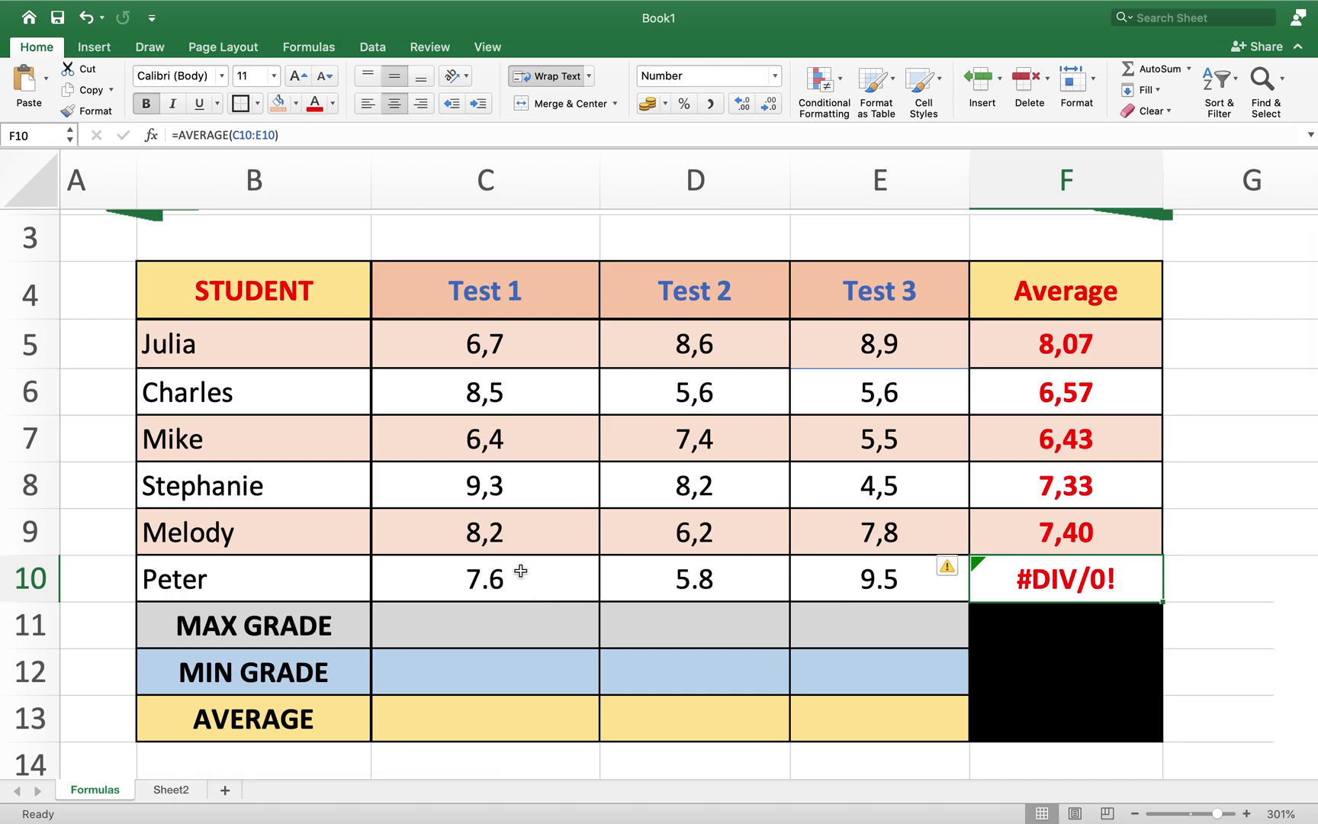
pyautogui.click(480, 585)
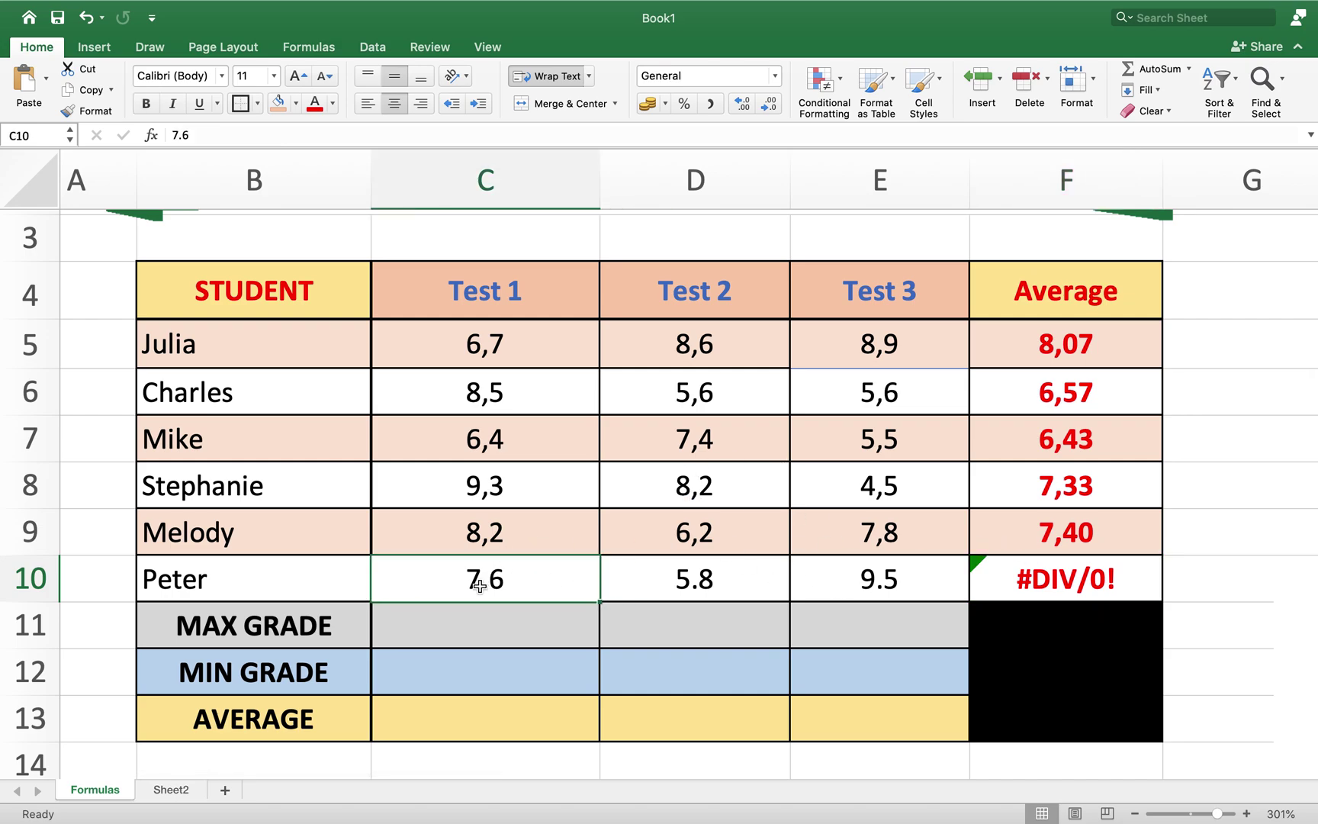
pyautogui.write('7,6')
pyautogui.click(679, 568)
pyautogui.write('5,8')
pyautogui.doubleClick(888, 579)
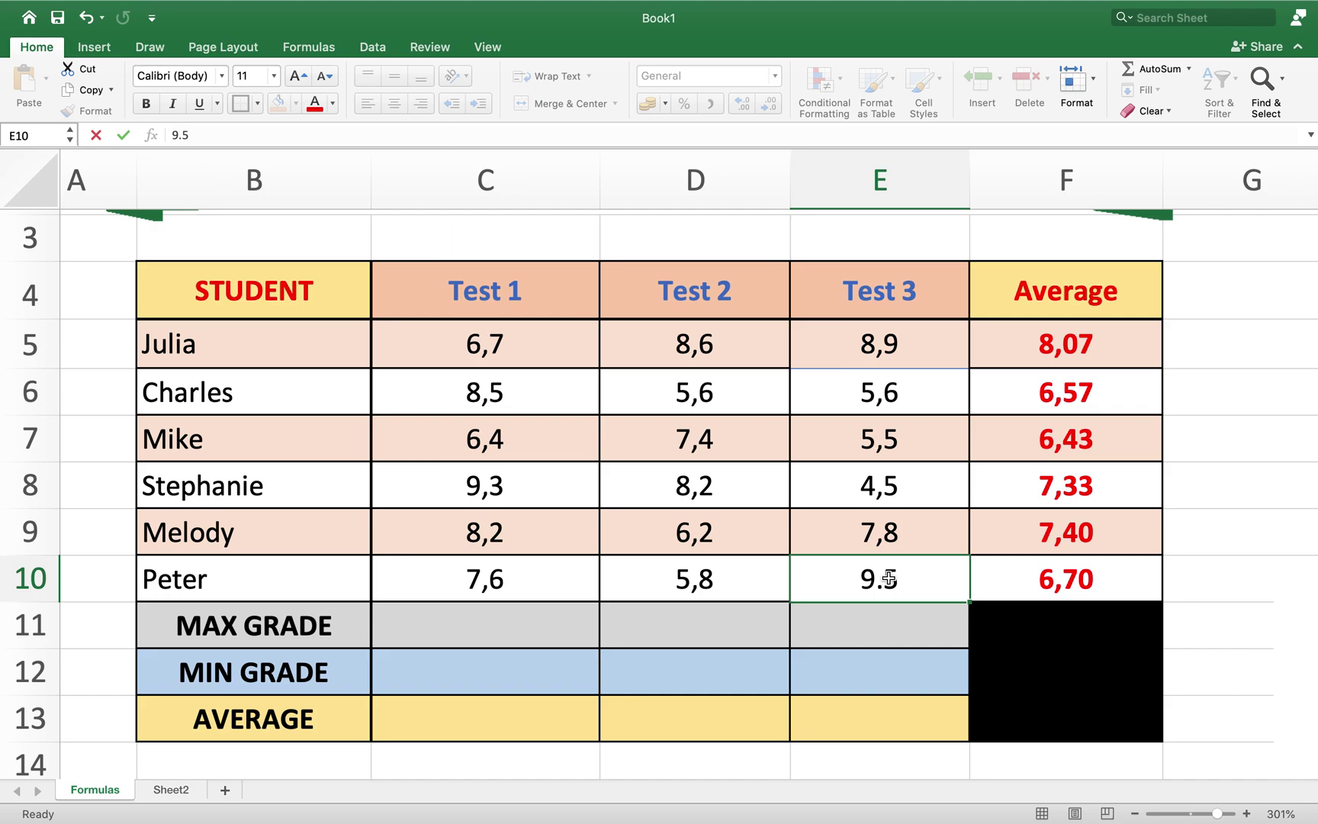
pyautogui.press('Escape')
pyautogui.write('9,5')
pyautogui.click(900, 650)
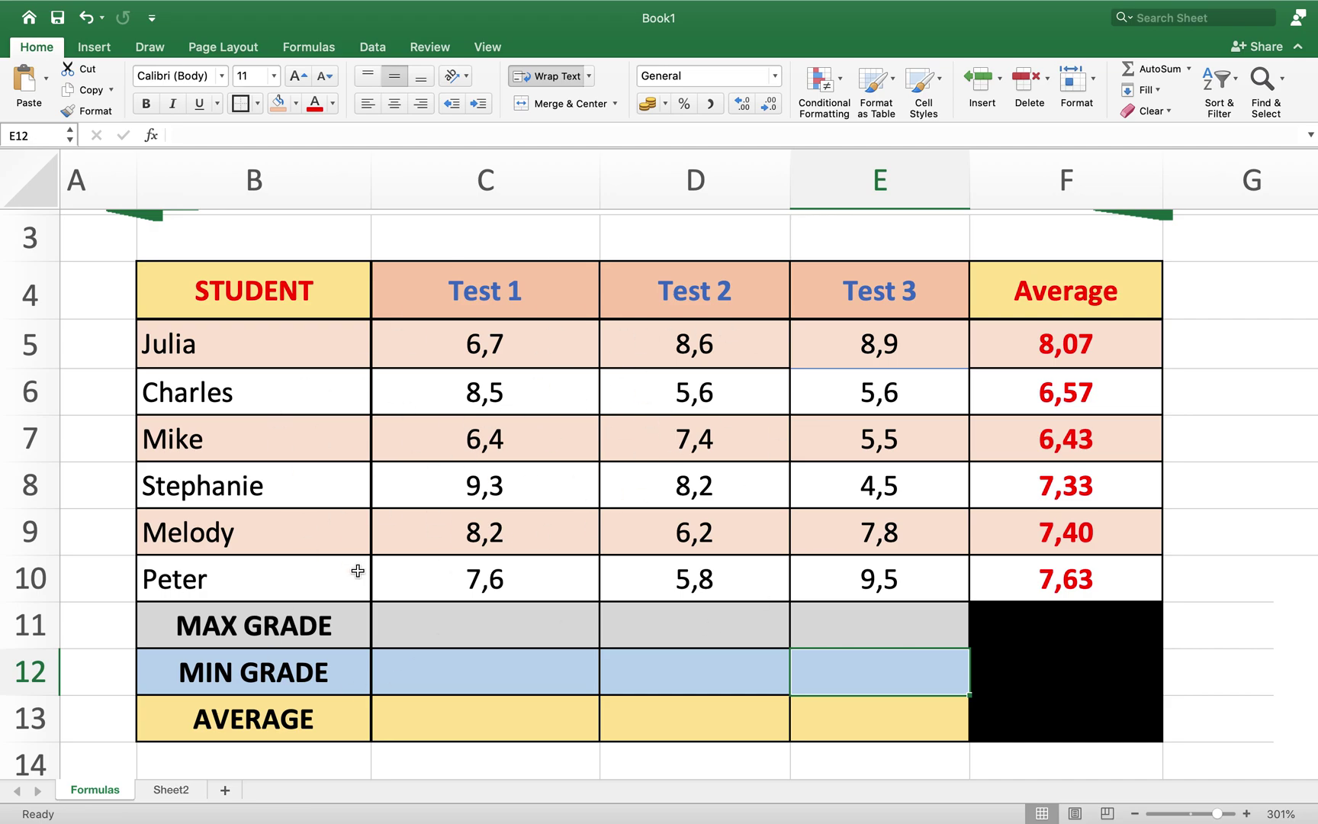
pyautogui.click(169, 791)
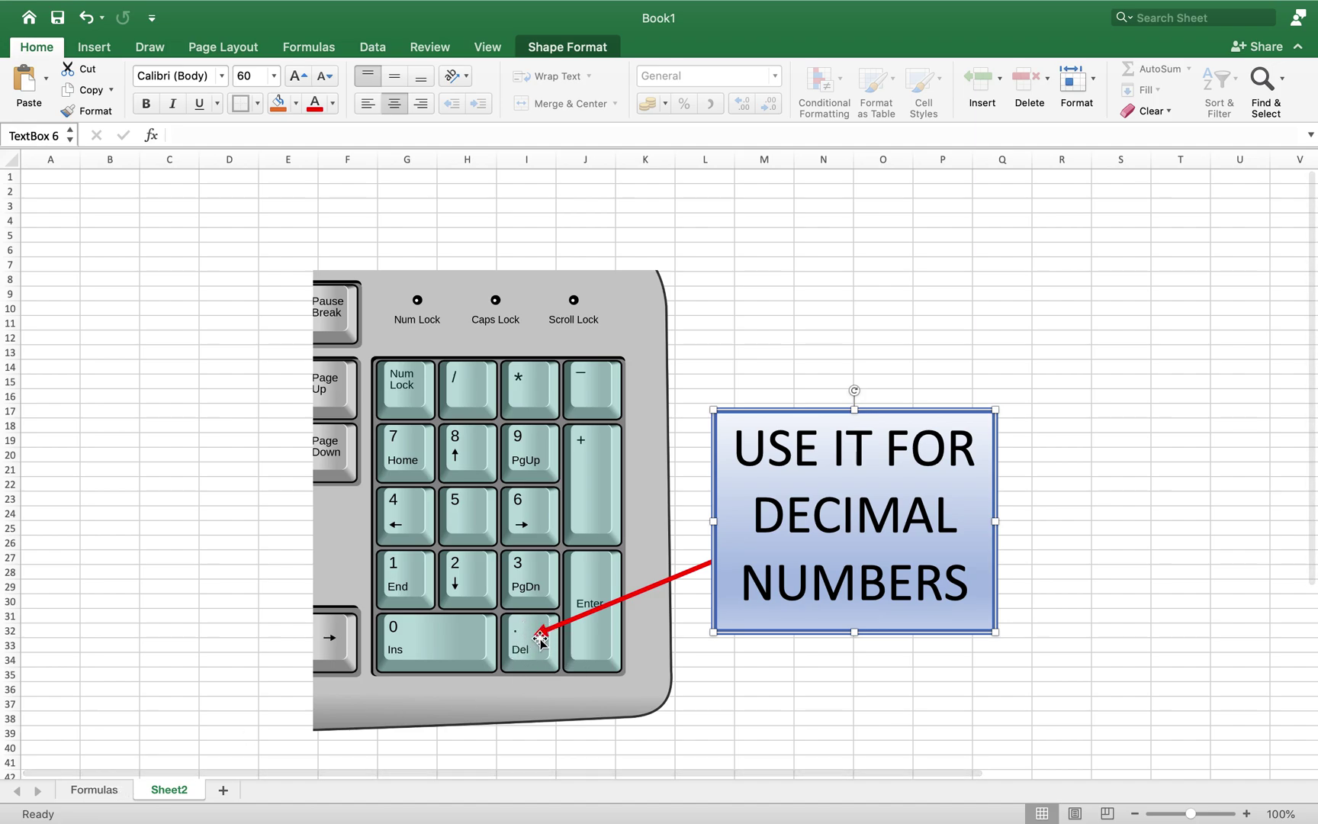
# Return from the Sheet2 keypad tip to the Formulas sheet.
pyautogui.click(97, 800)
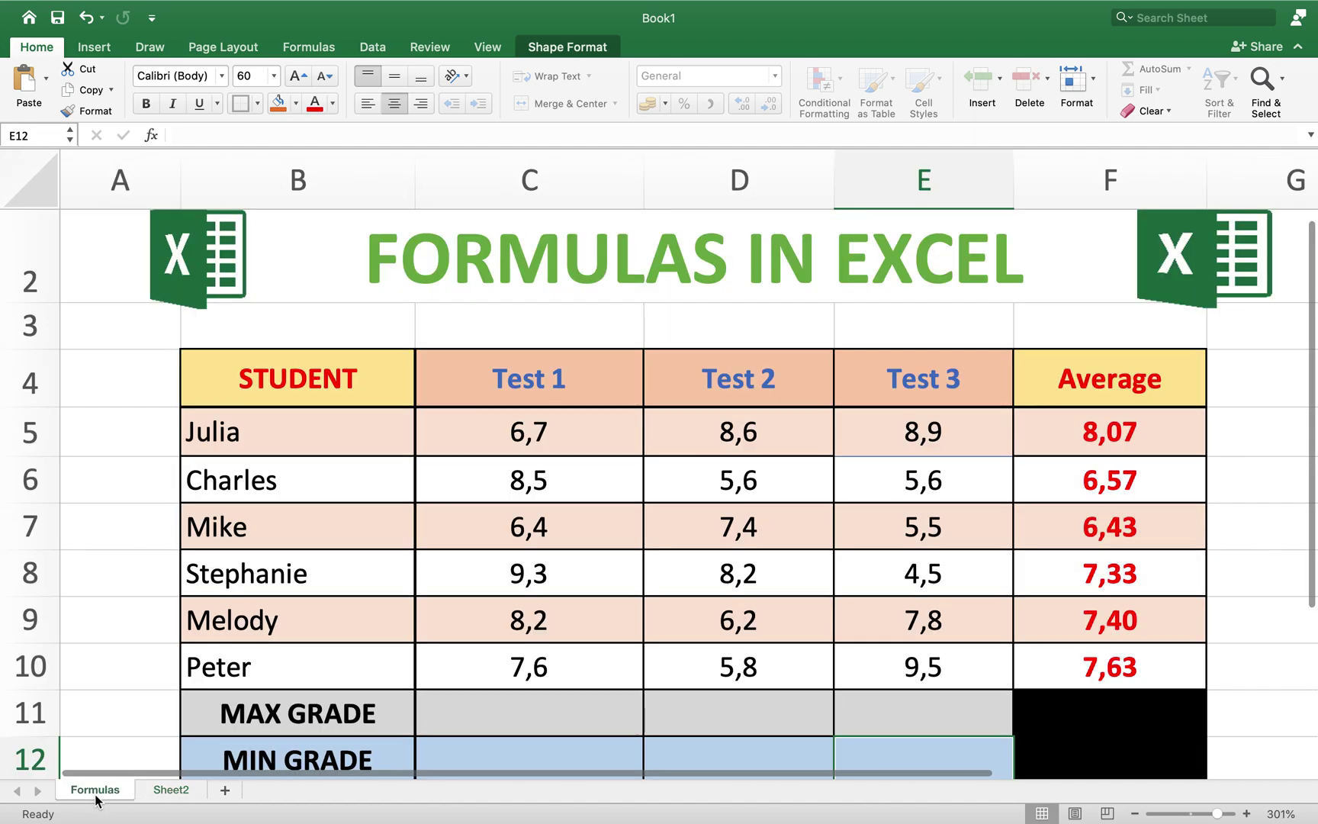
# Put =MAX(C5:C10) in the Test 1 MAX GRADE cell C11.
pyautogui.scroll(-2, 629, 671)
pyautogui.scroll(-3, 632, 671)
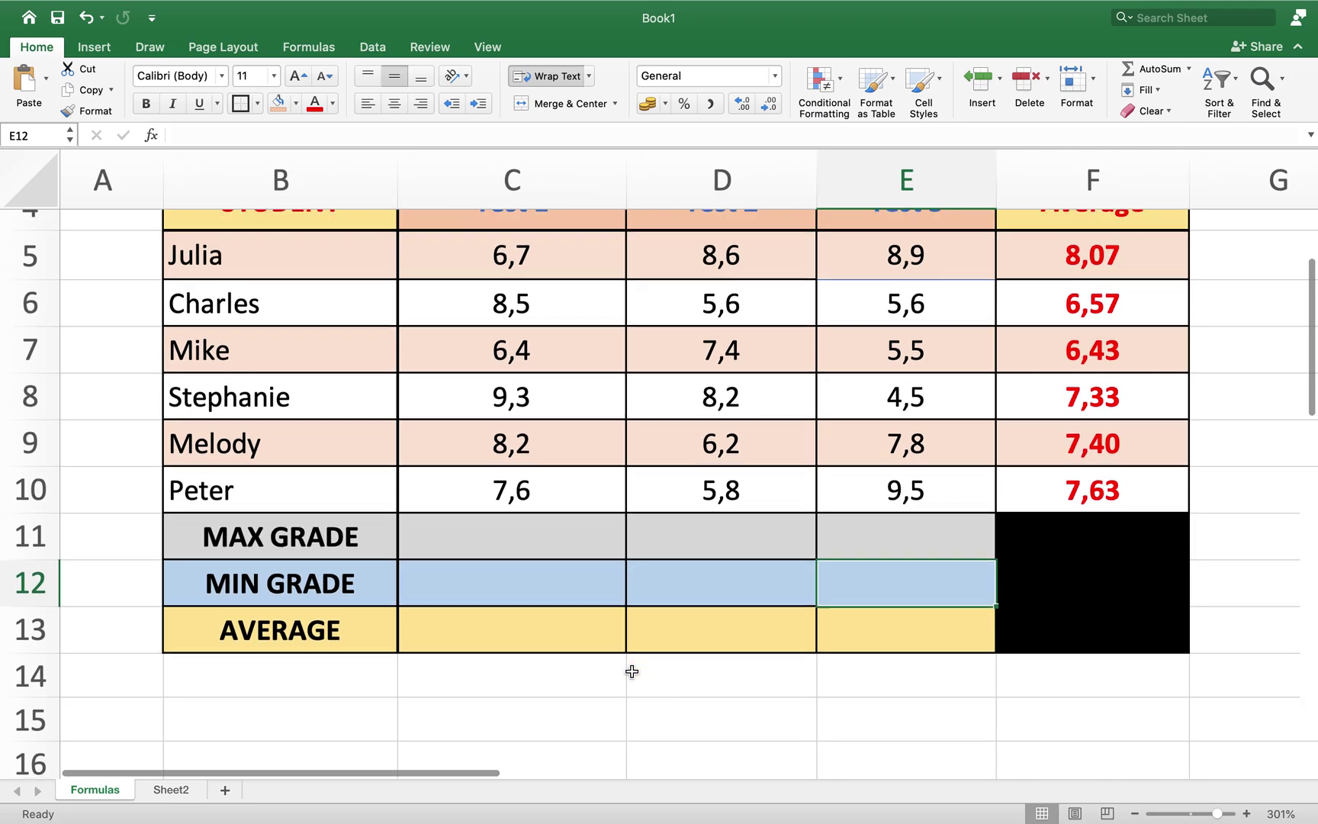
pyautogui.scroll(2, 631, 671)
pyautogui.scroll(-2, 629, 677)
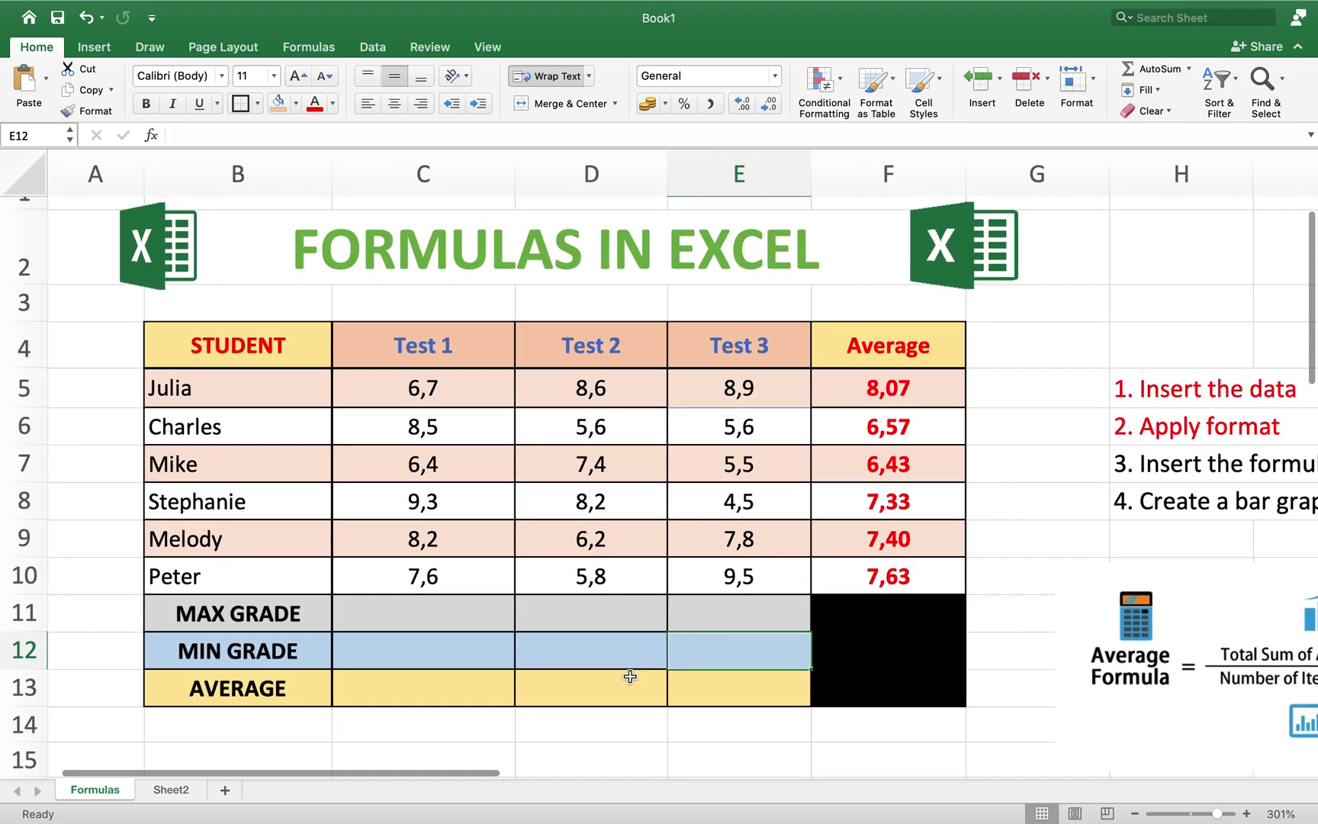
pyautogui.scroll(-2, 487, 652)
pyautogui.click(425, 601)
pyautogui.click(419, 638)
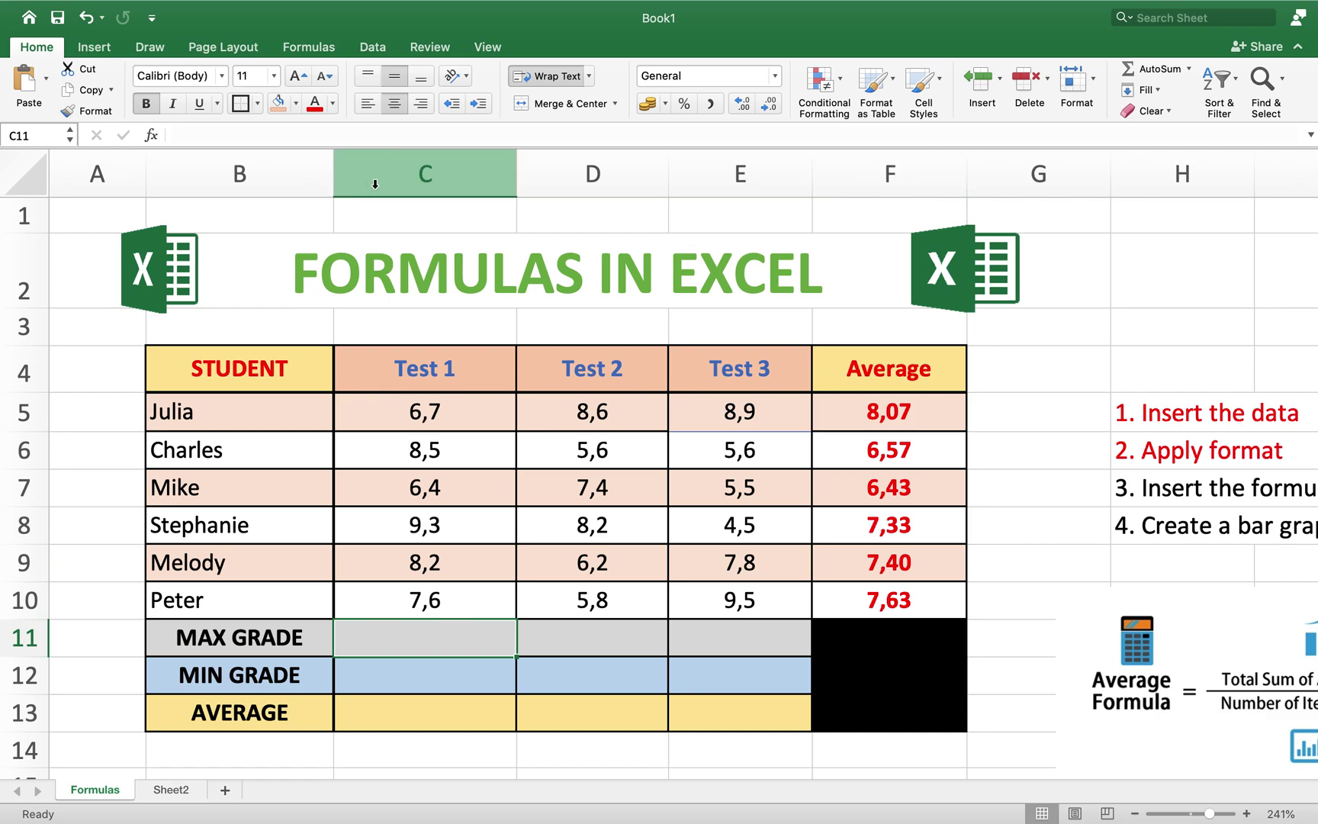
pyautogui.click(152, 136)
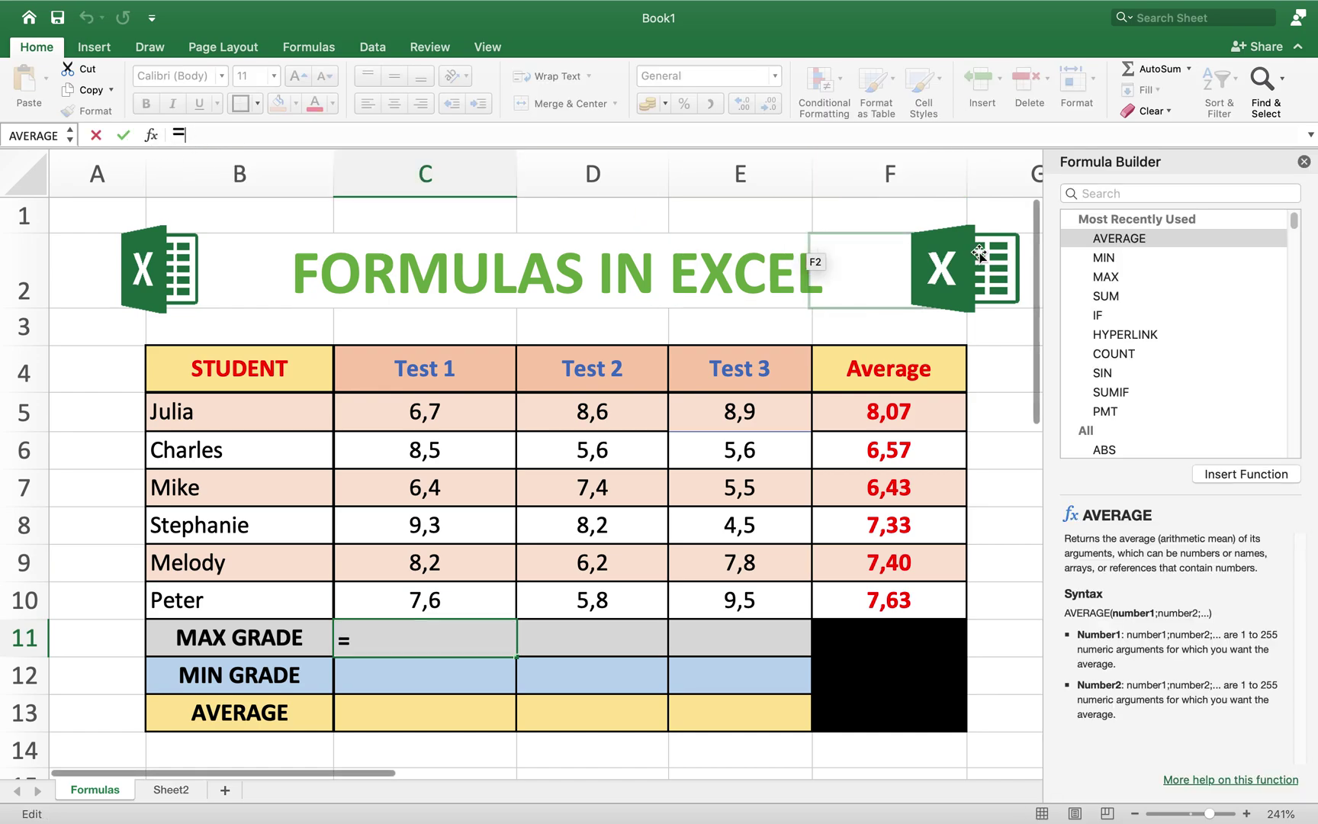
pyautogui.click(1114, 279)
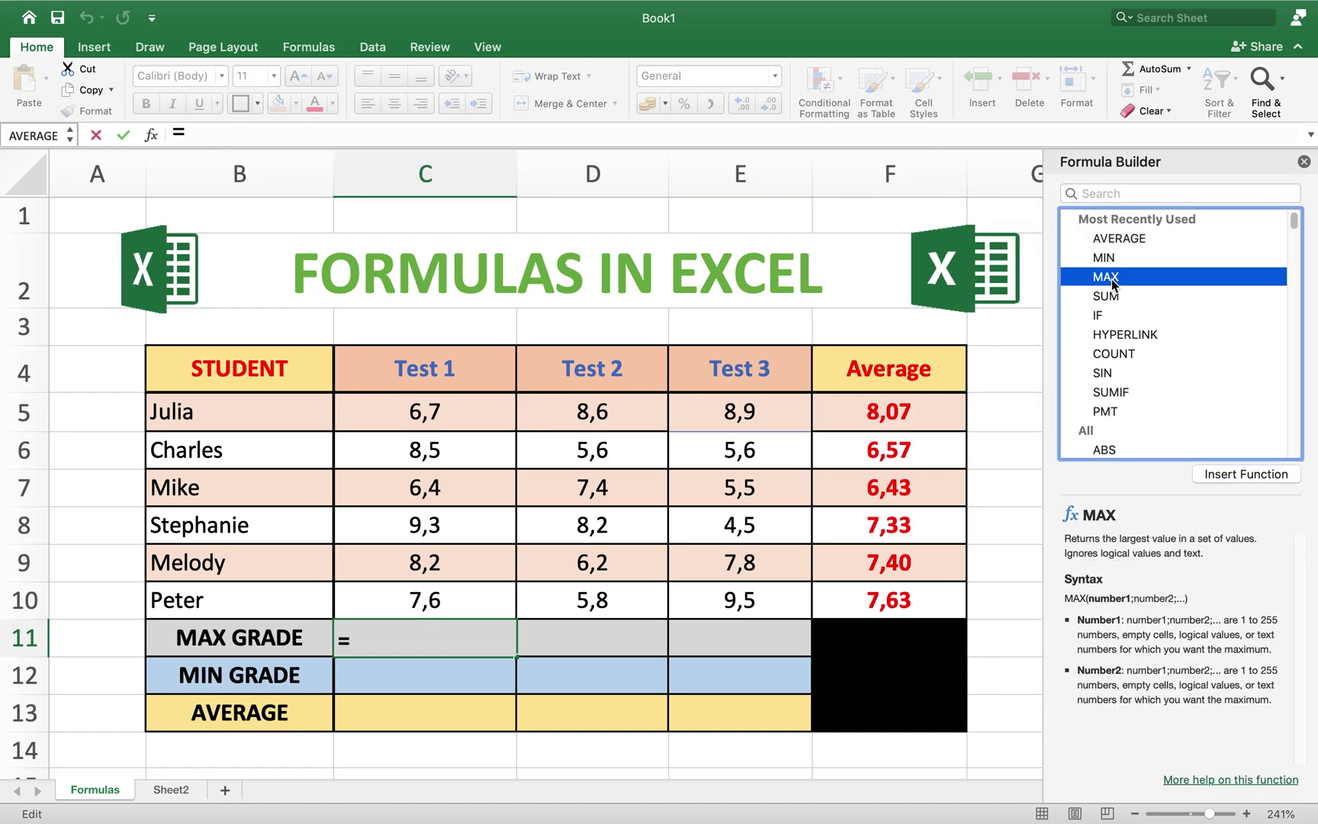
pyautogui.click(1246, 474)
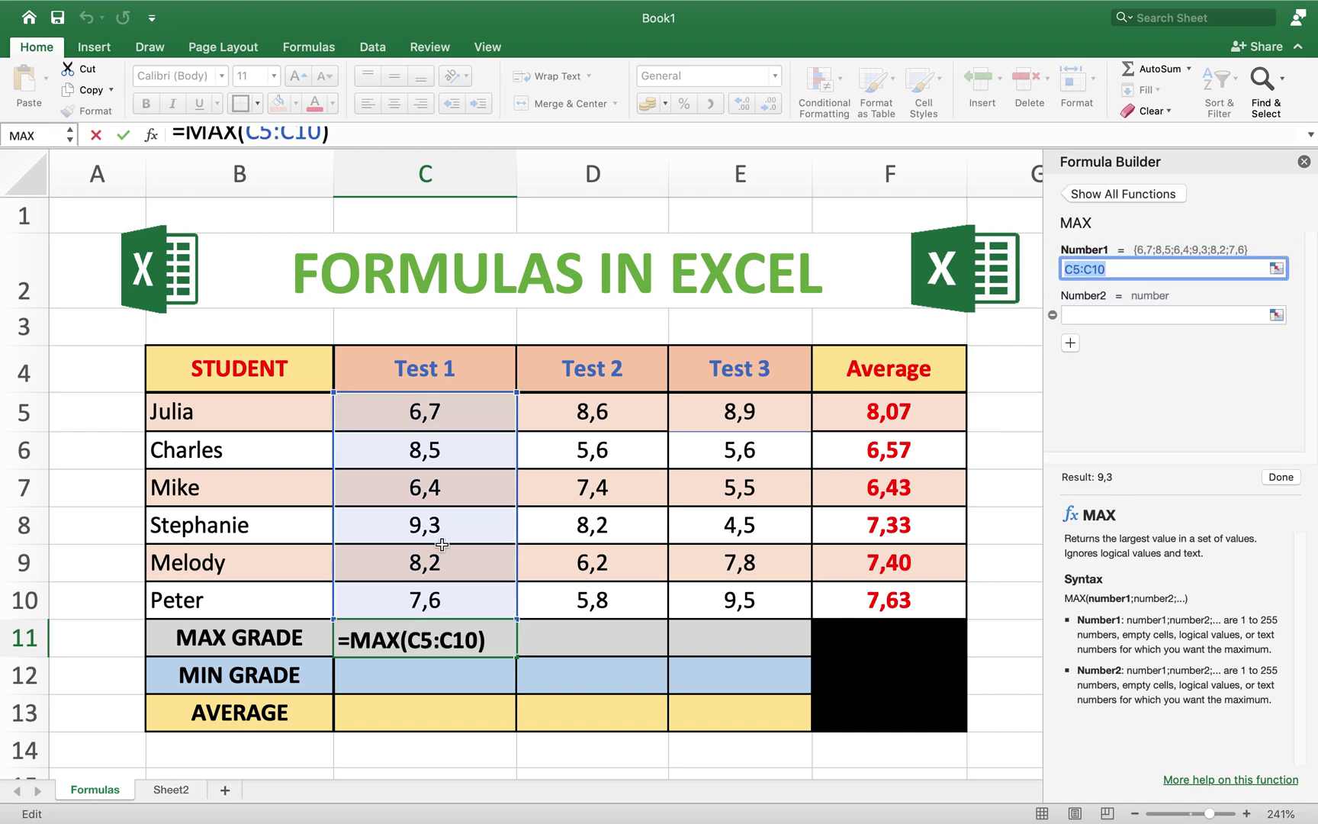
pyautogui.moveTo(433, 426); pyautogui.dragTo(433, 599)
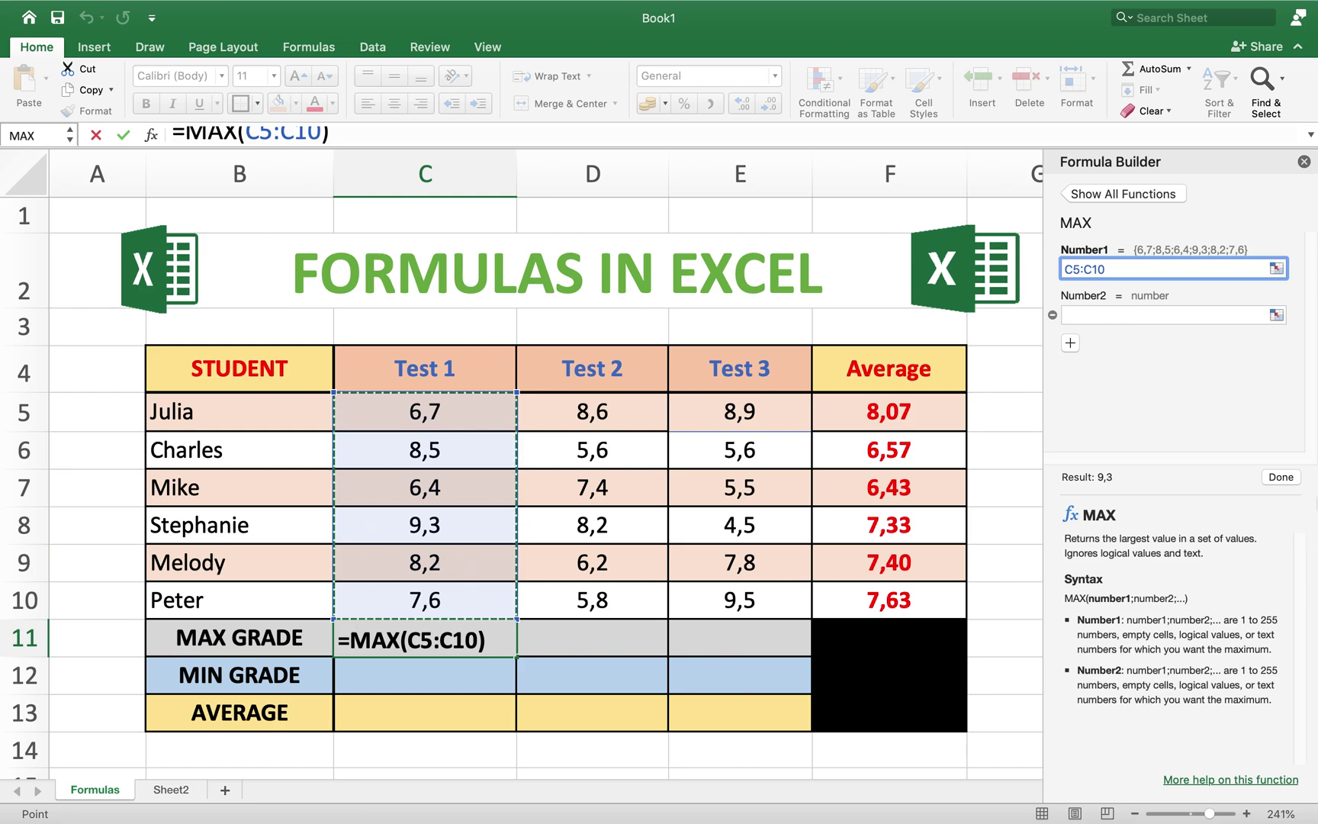
pyautogui.click(1281, 477)
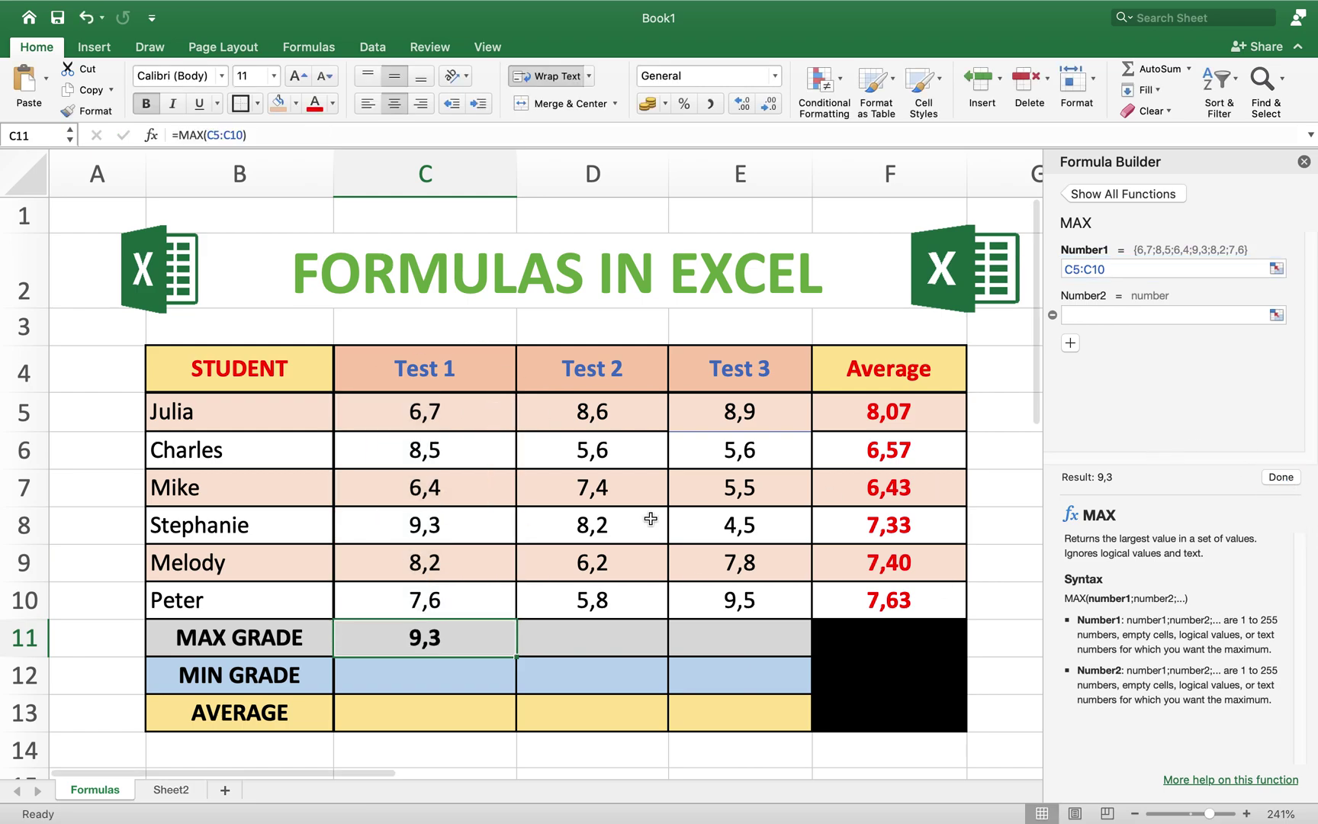
# Change Julia's Test 1 score in C5 to 10, so the maximum becomes 10.
pyautogui.click(448, 663)
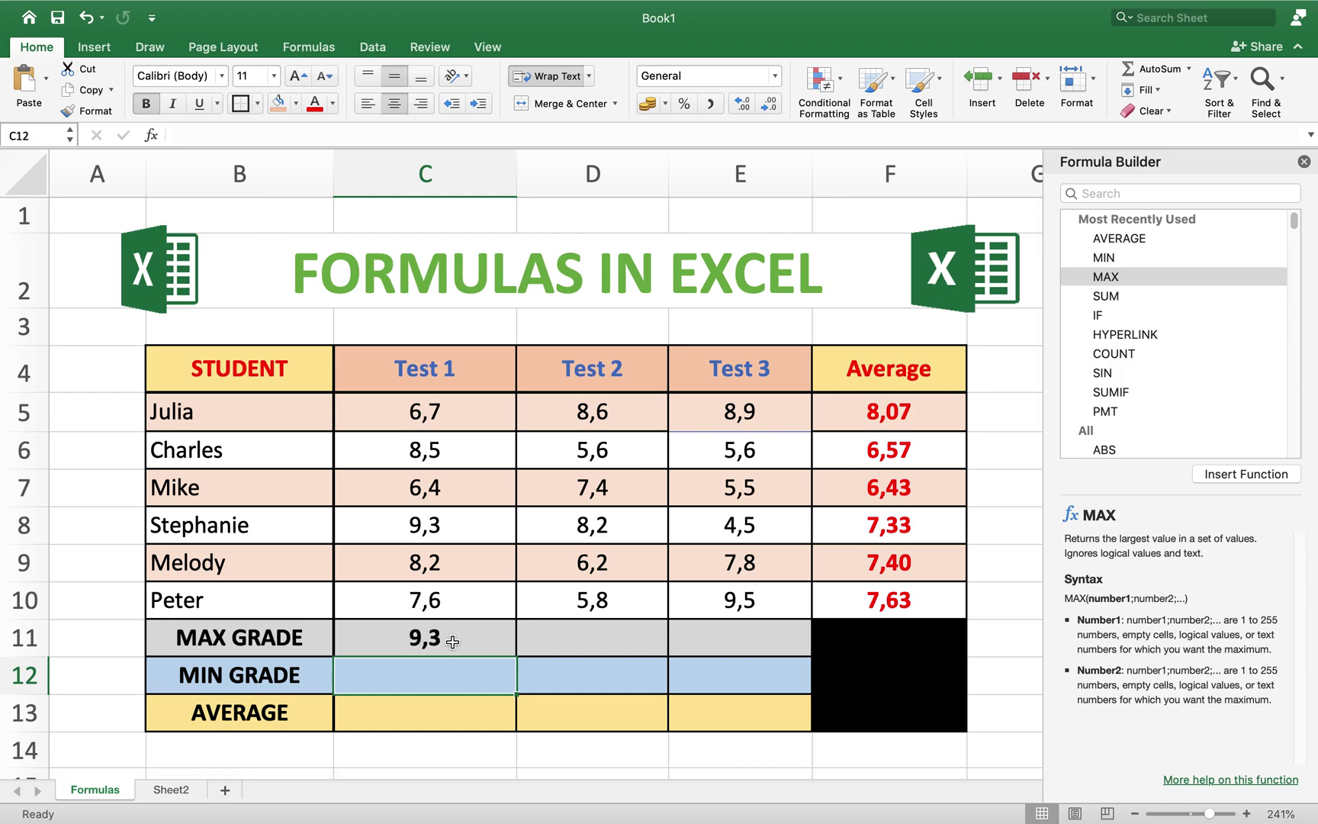
pyautogui.click(420, 421)
pyautogui.write('10')
pyautogui.press('Return')
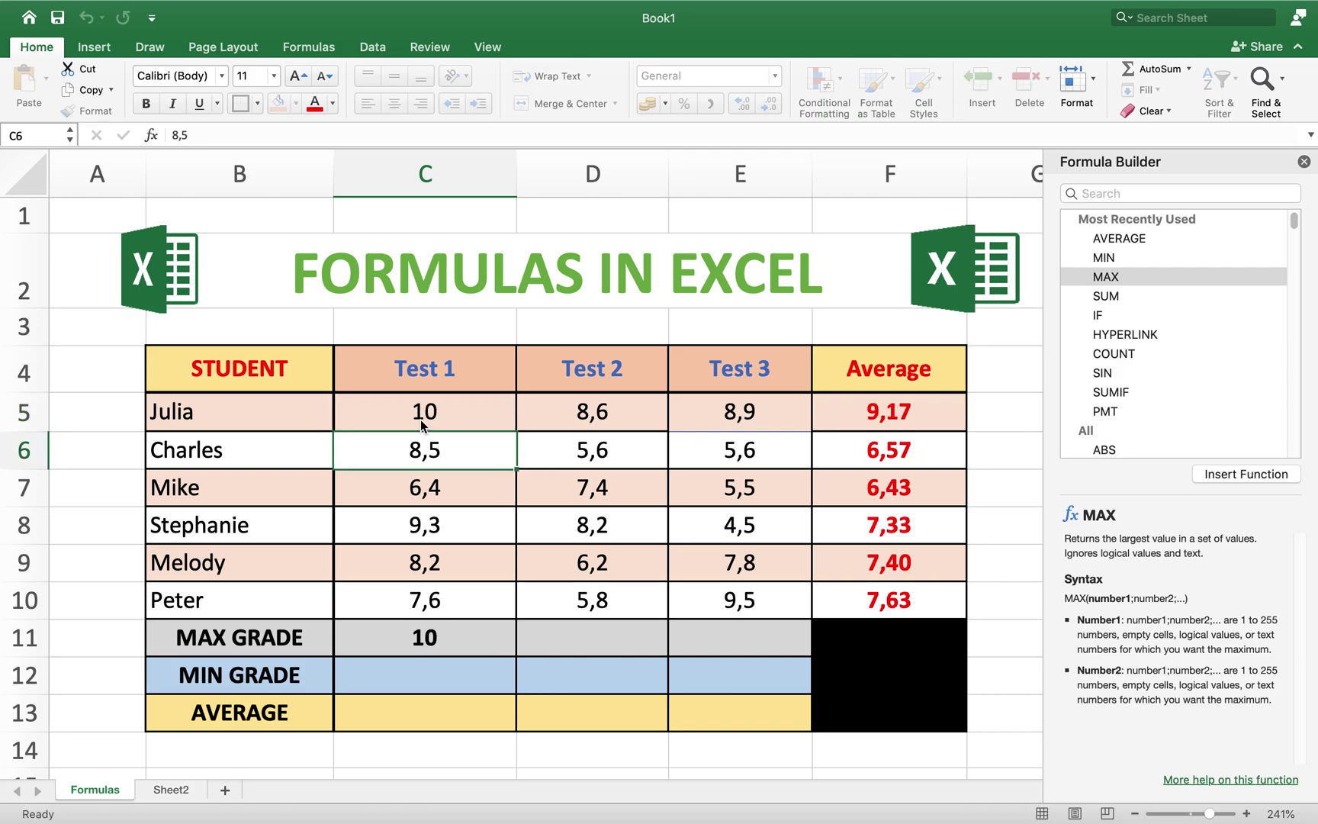
pyautogui.click(439, 638)
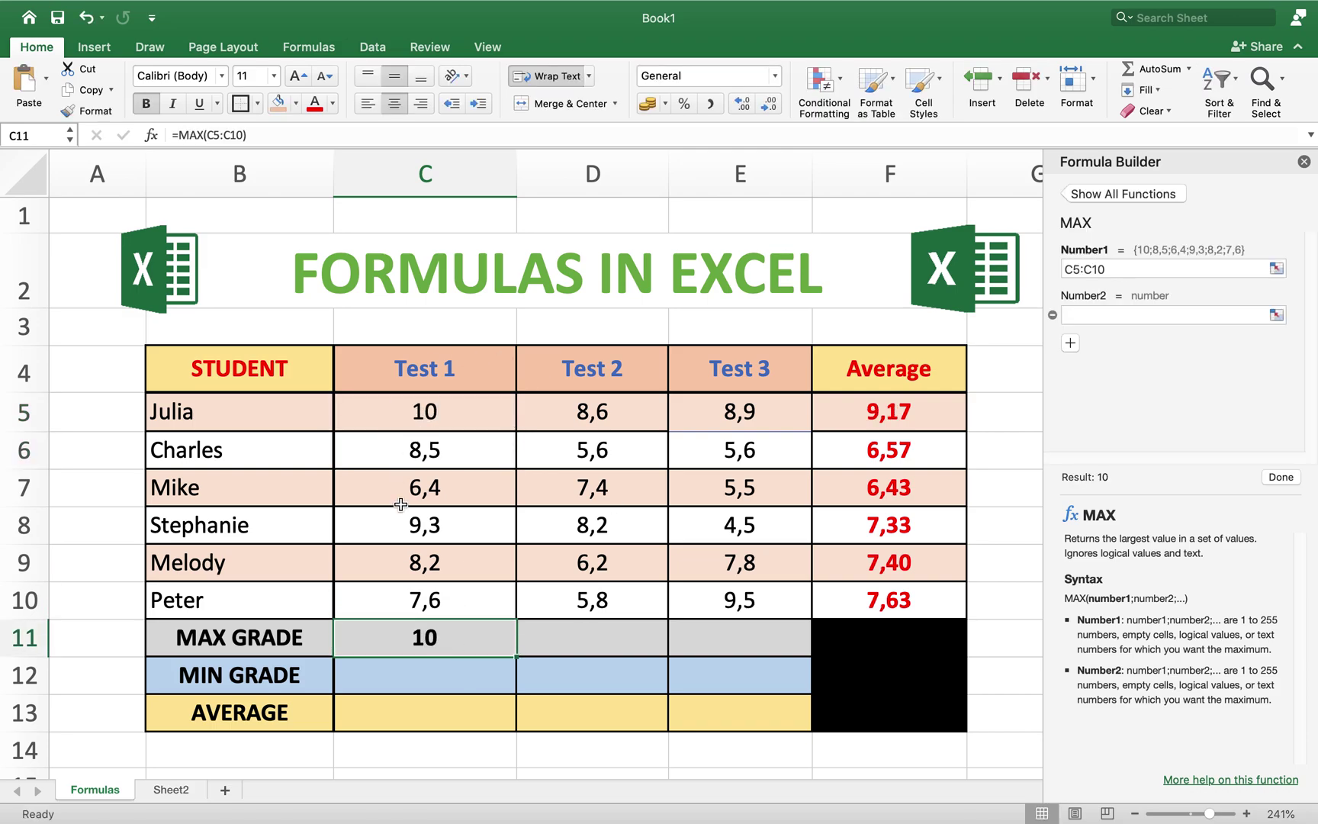
pyautogui.click(412, 678)
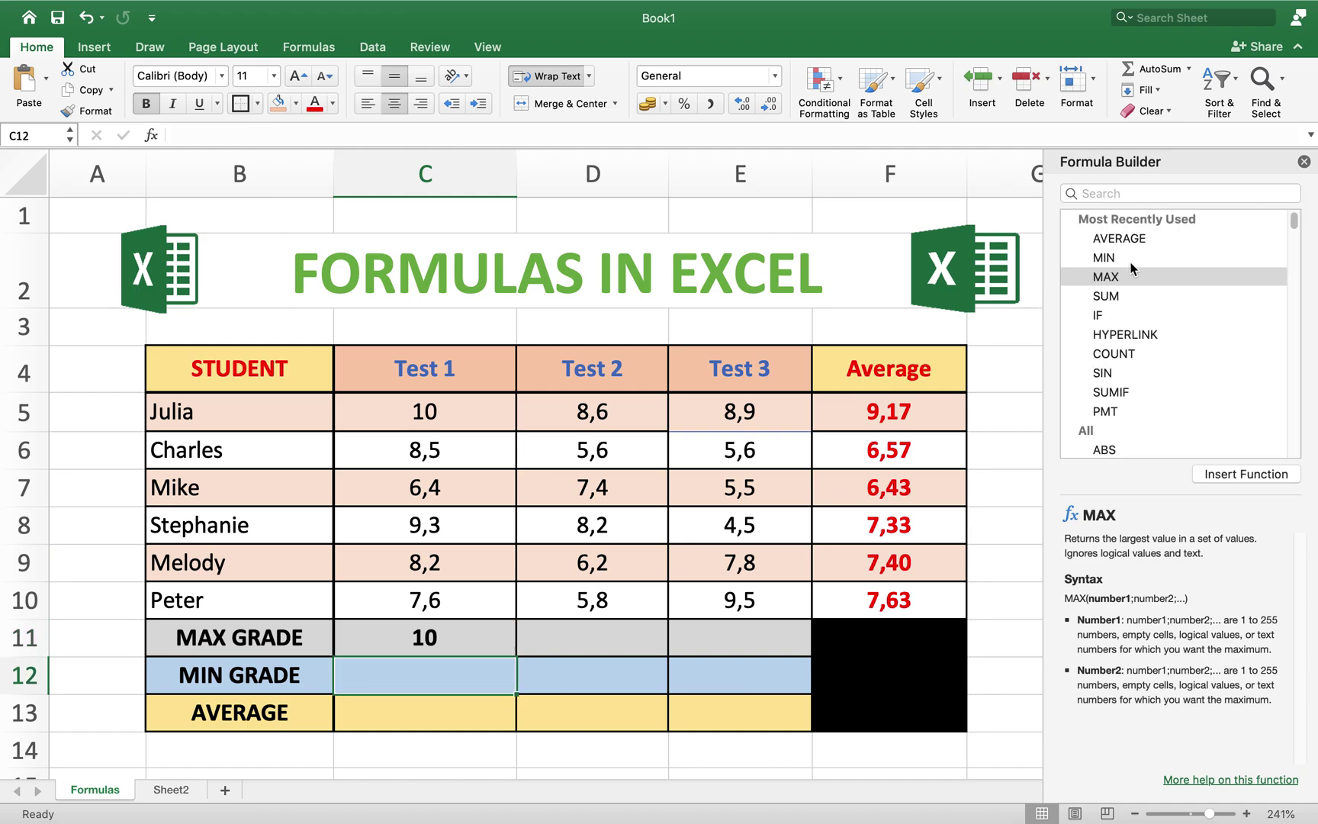
pyautogui.click(1106, 258)
# Complete the Test 1 MIN GRADE formula as MIN(C5:C10) in C12.
pyautogui.click(1245, 474)
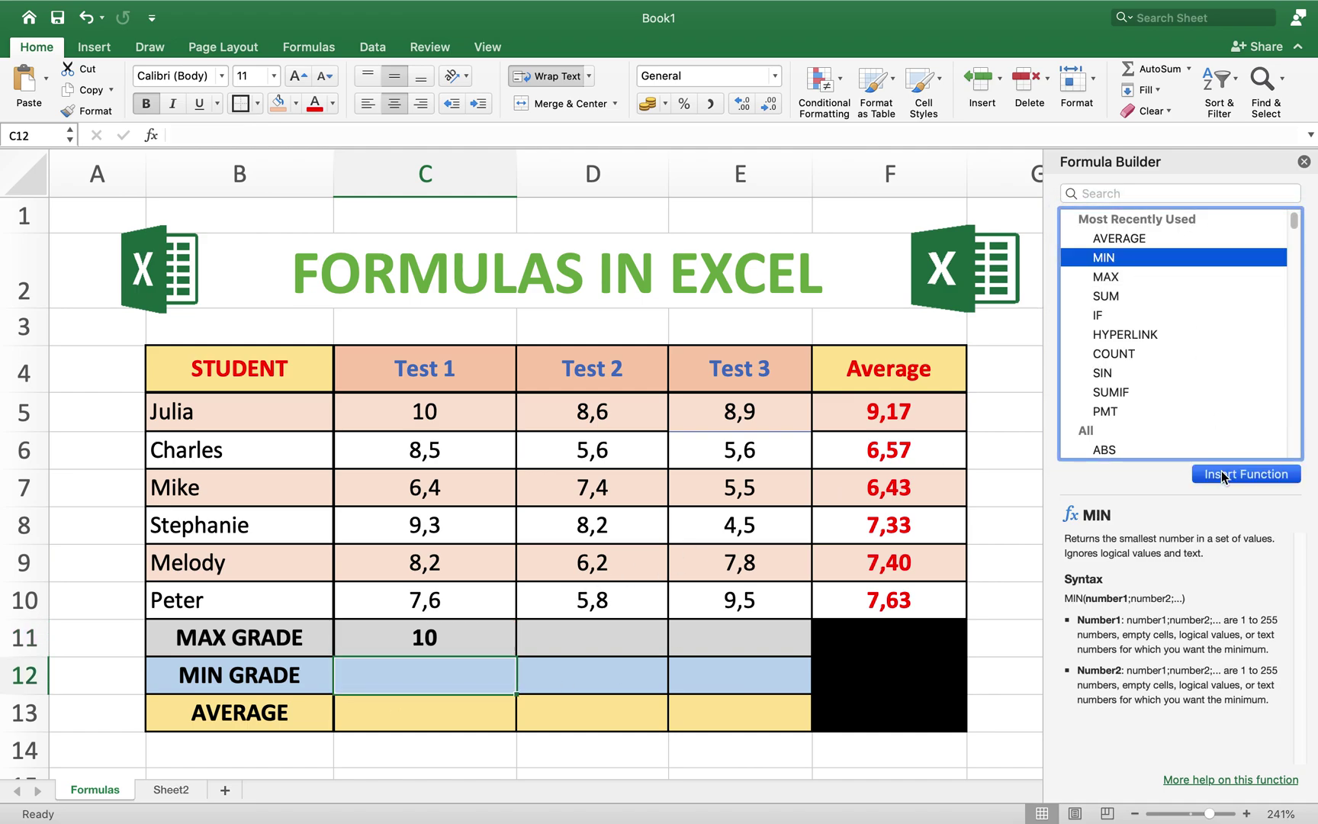
pyautogui.moveTo(469, 424); pyautogui.dragTo(473, 602)
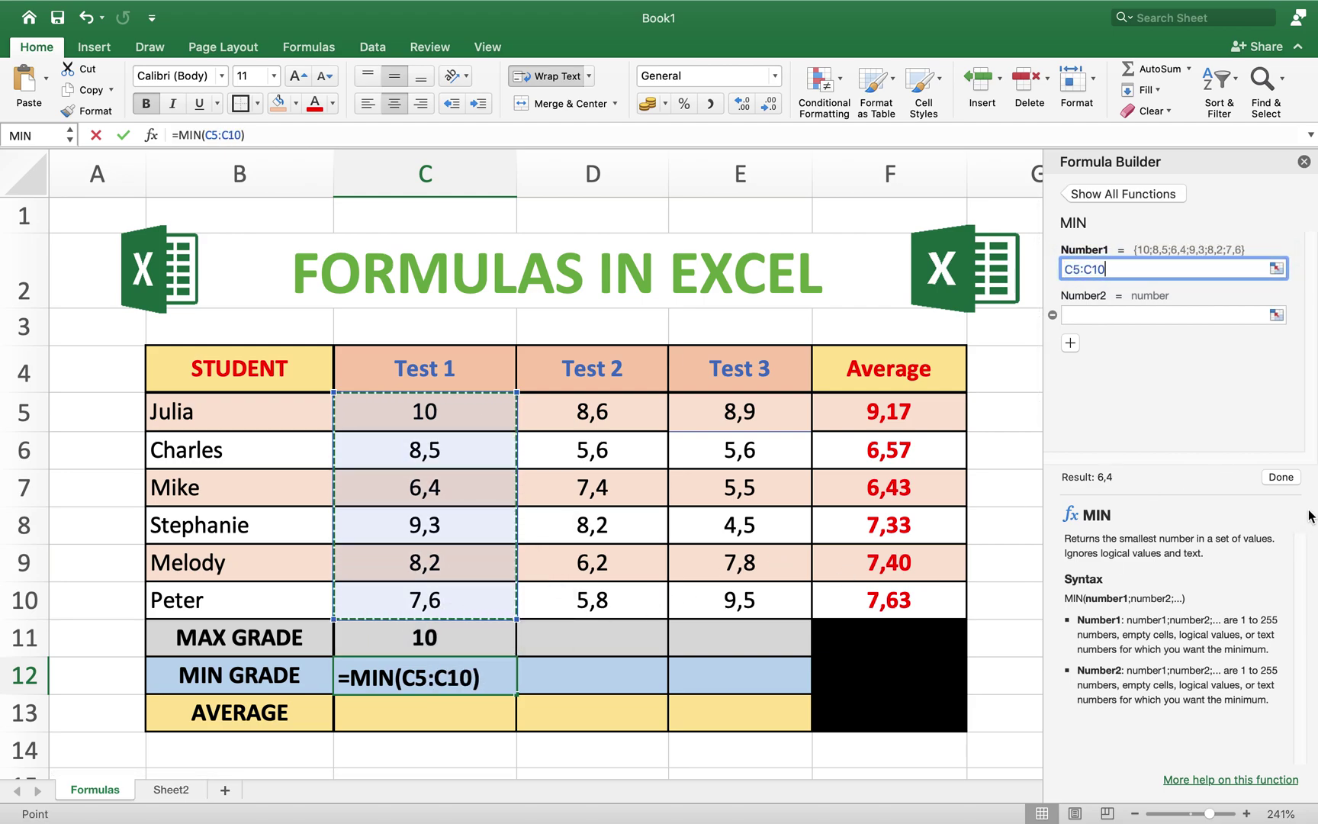
pyautogui.click(1284, 479)
pyautogui.click(640, 661)
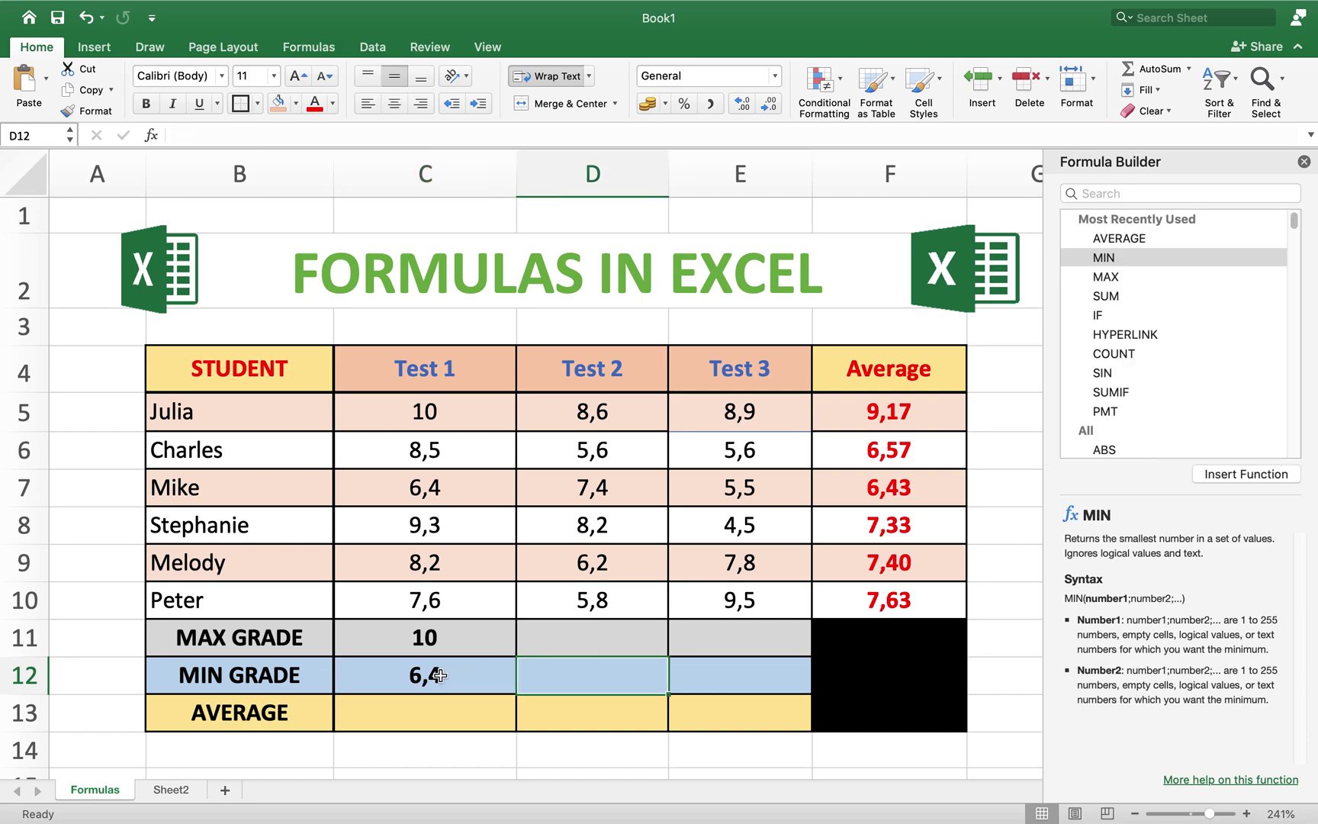
# Change the second student's Test 1 score in C6 to 5,6 and check the averages, MAX and MIN rows.
pyautogui.click(433, 489)
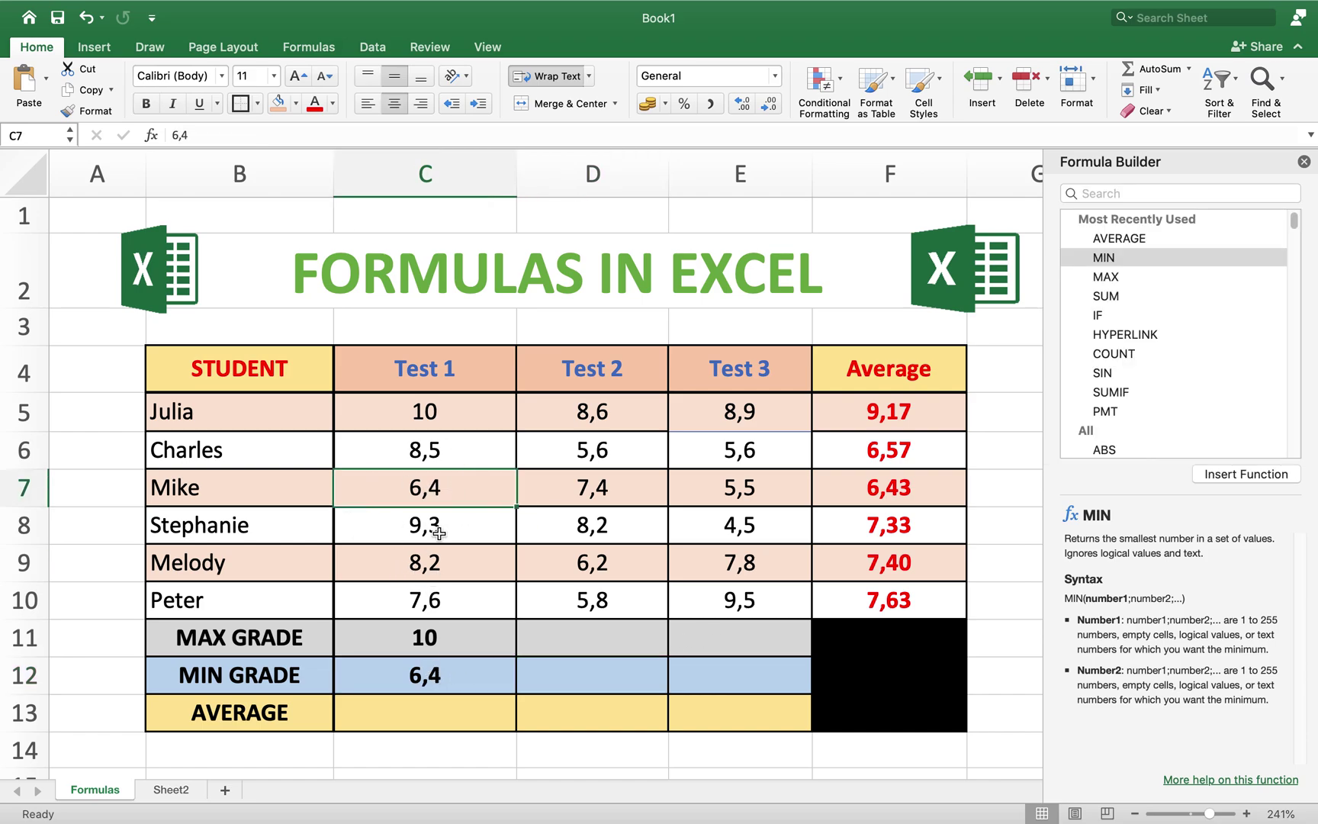
pyautogui.click(430, 450)
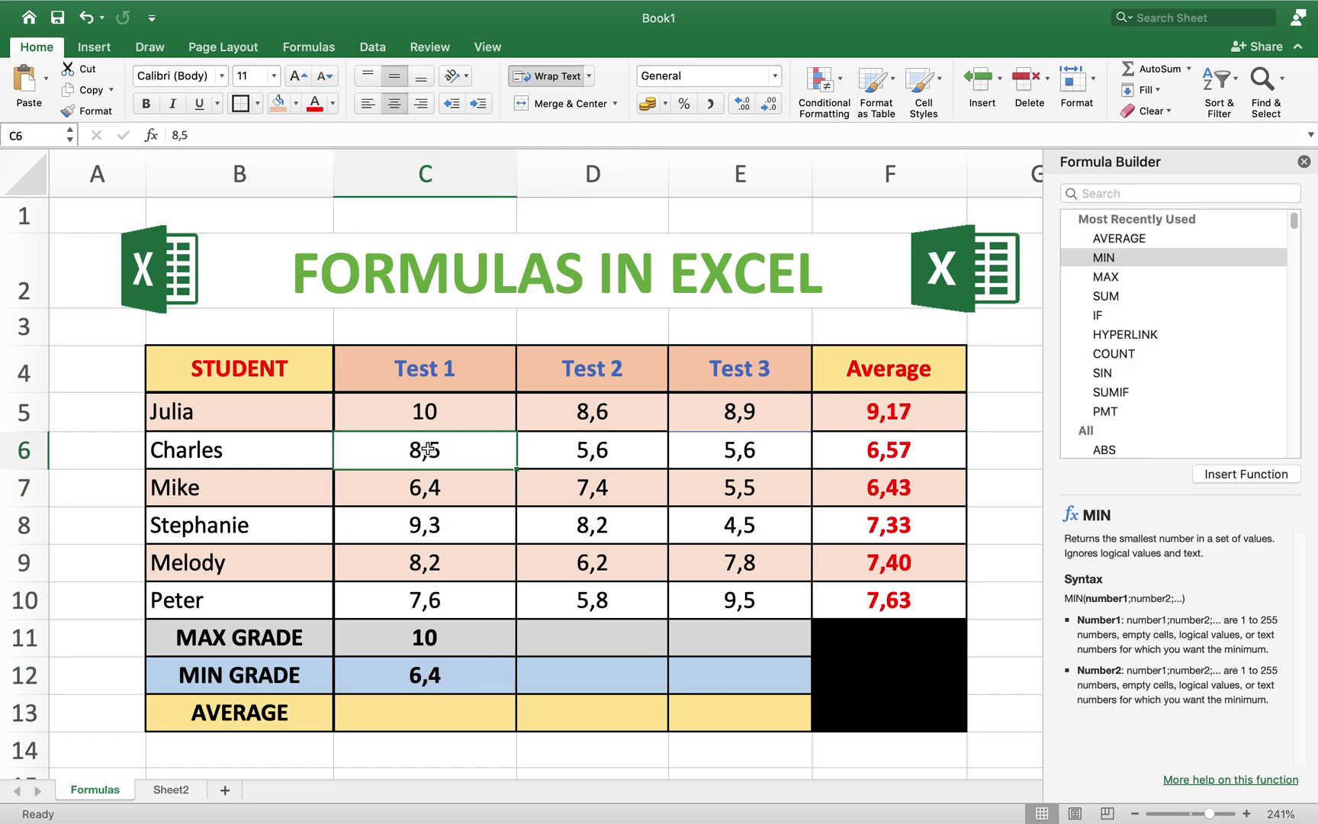
pyautogui.write('5,6')
pyautogui.press('Return')
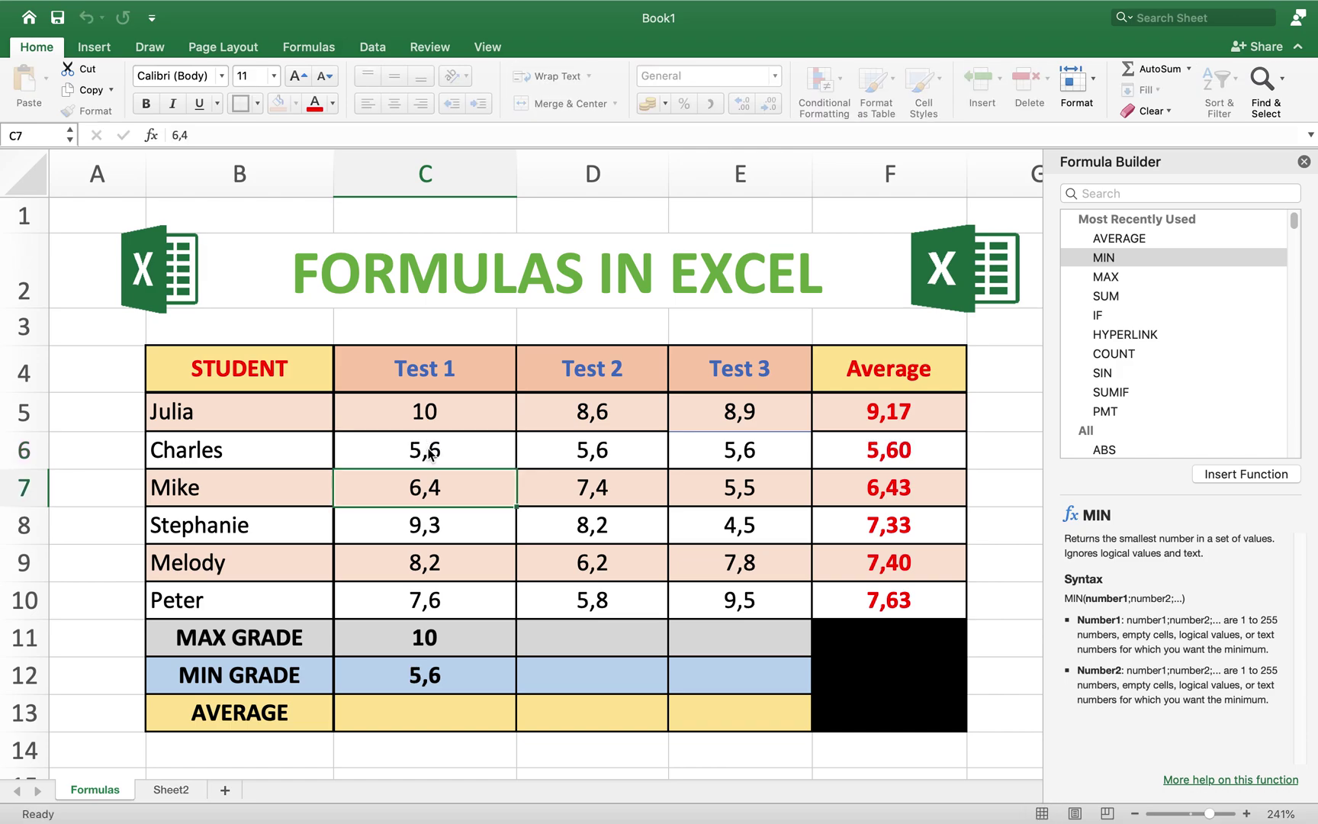
pyautogui.click(436, 684)
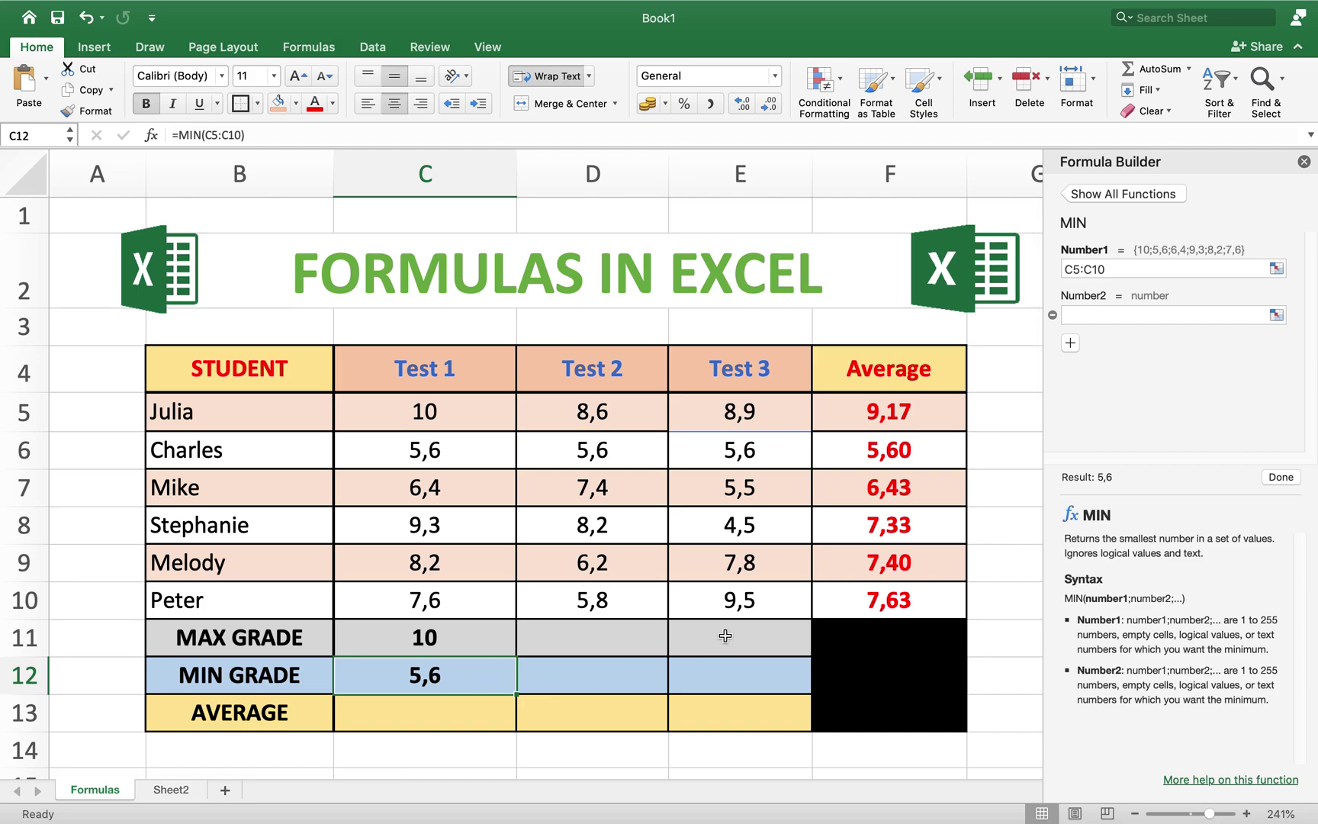
pyautogui.moveTo(868, 408); pyautogui.dragTo(876, 590)
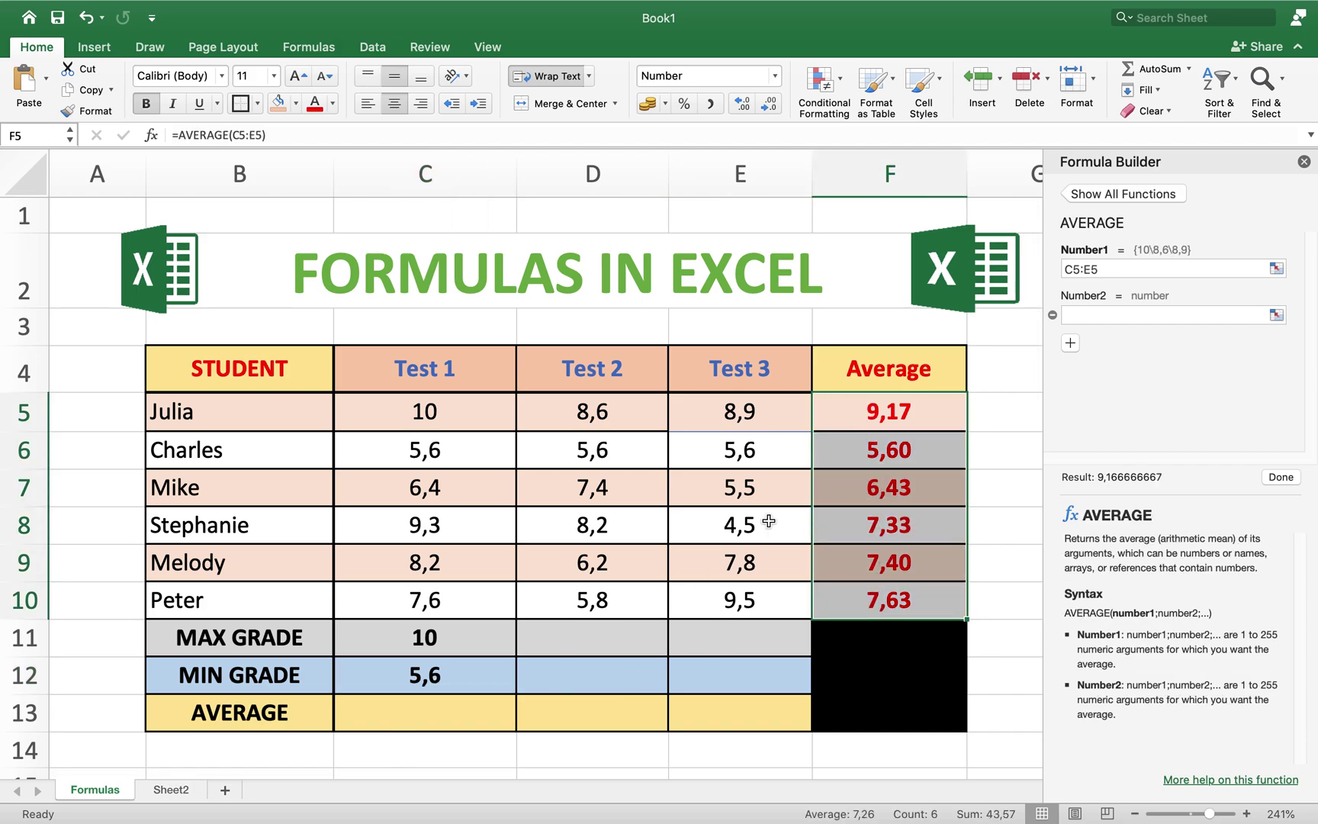
pyautogui.moveTo(425, 644); pyautogui.dragTo(693, 637)
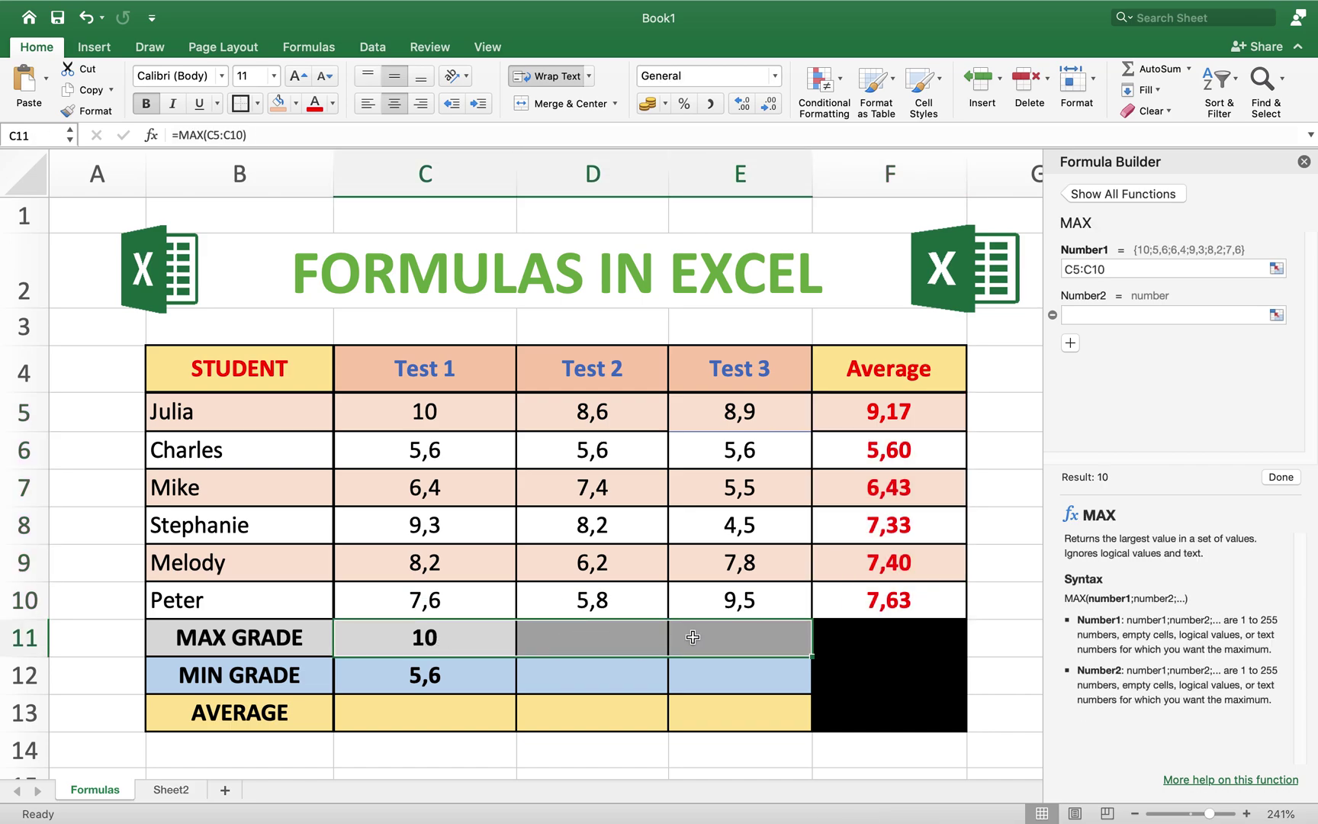
pyautogui.moveTo(769, 687); pyautogui.dragTo(711, 718)
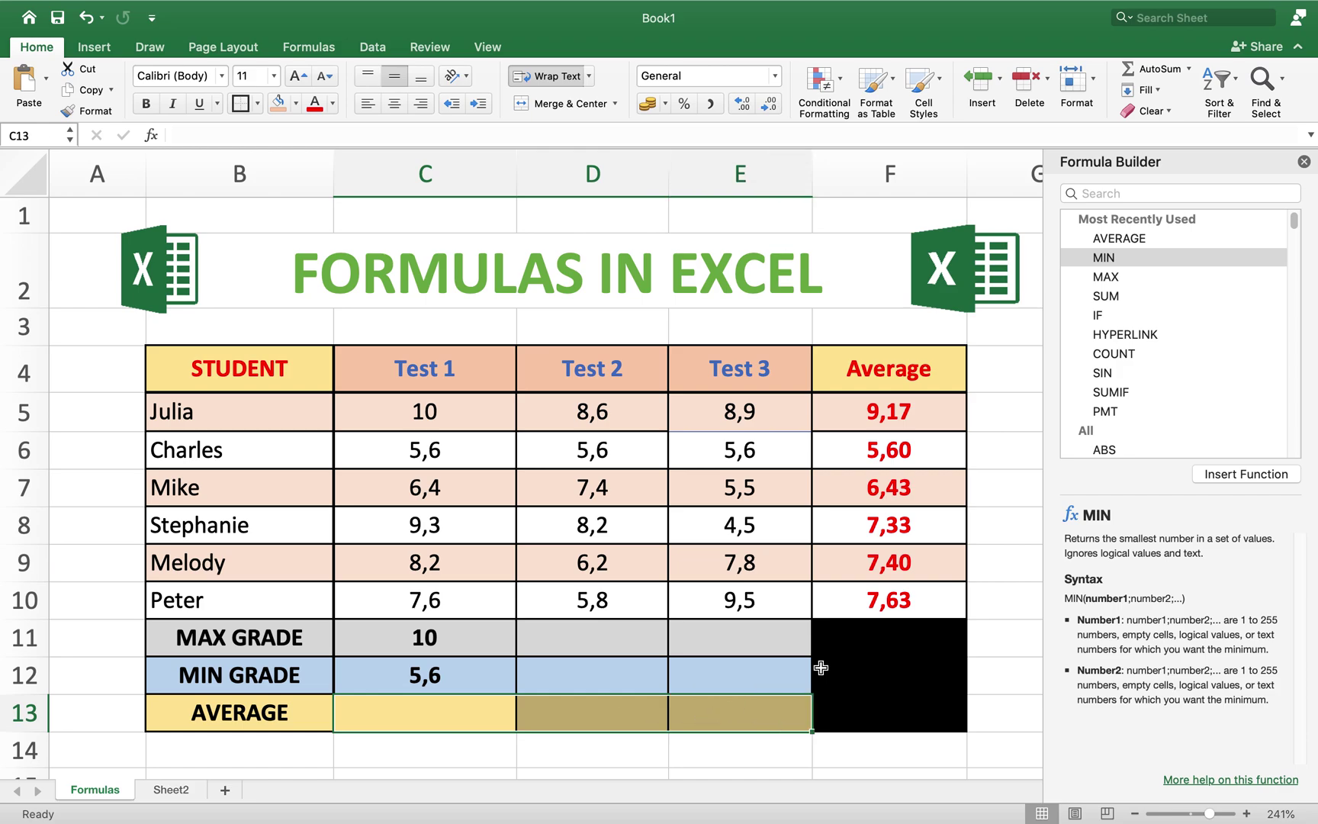
# Select the student names Julia to Peter together with their Average values in column F.
pyautogui.click(1305, 162)
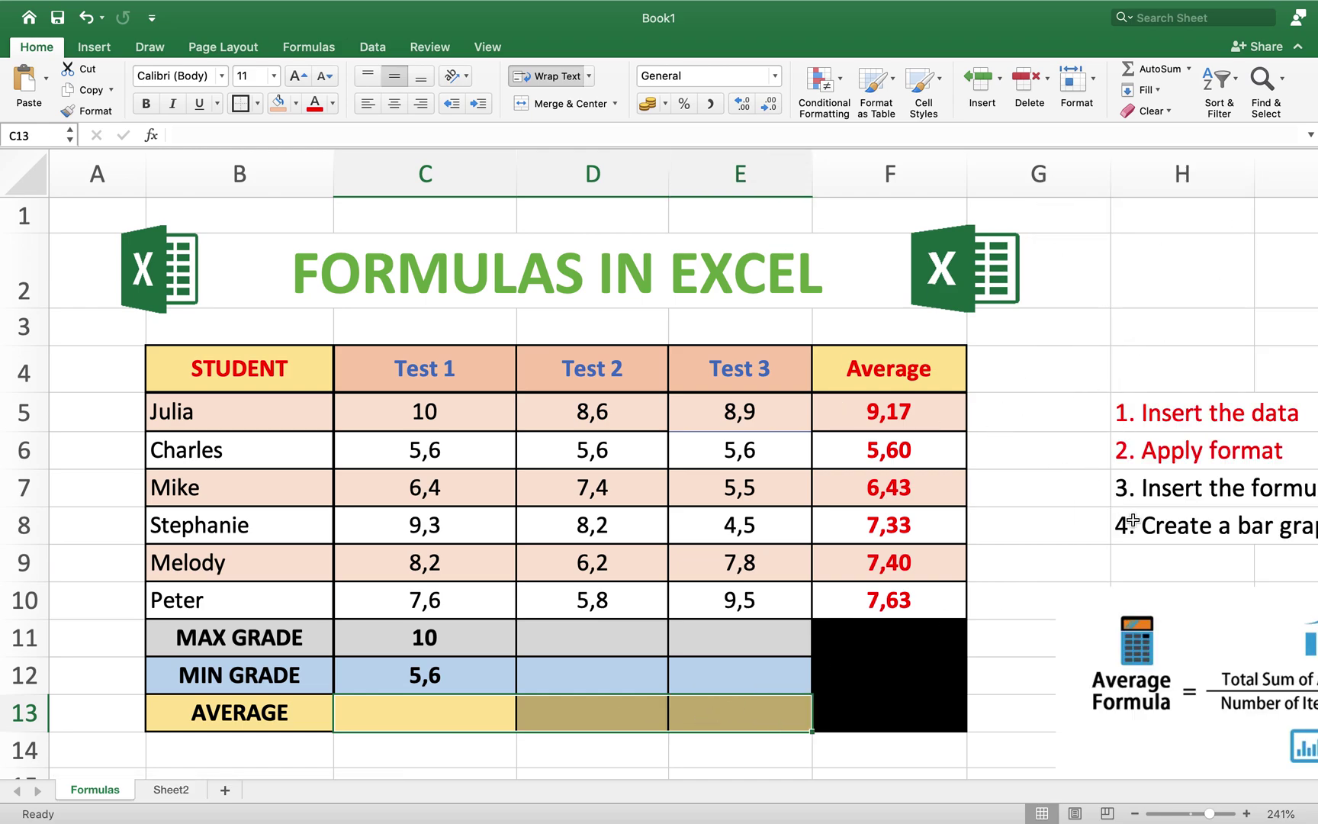
pyautogui.scroll(-3, 1004, 557)
pyautogui.click(634, 344)
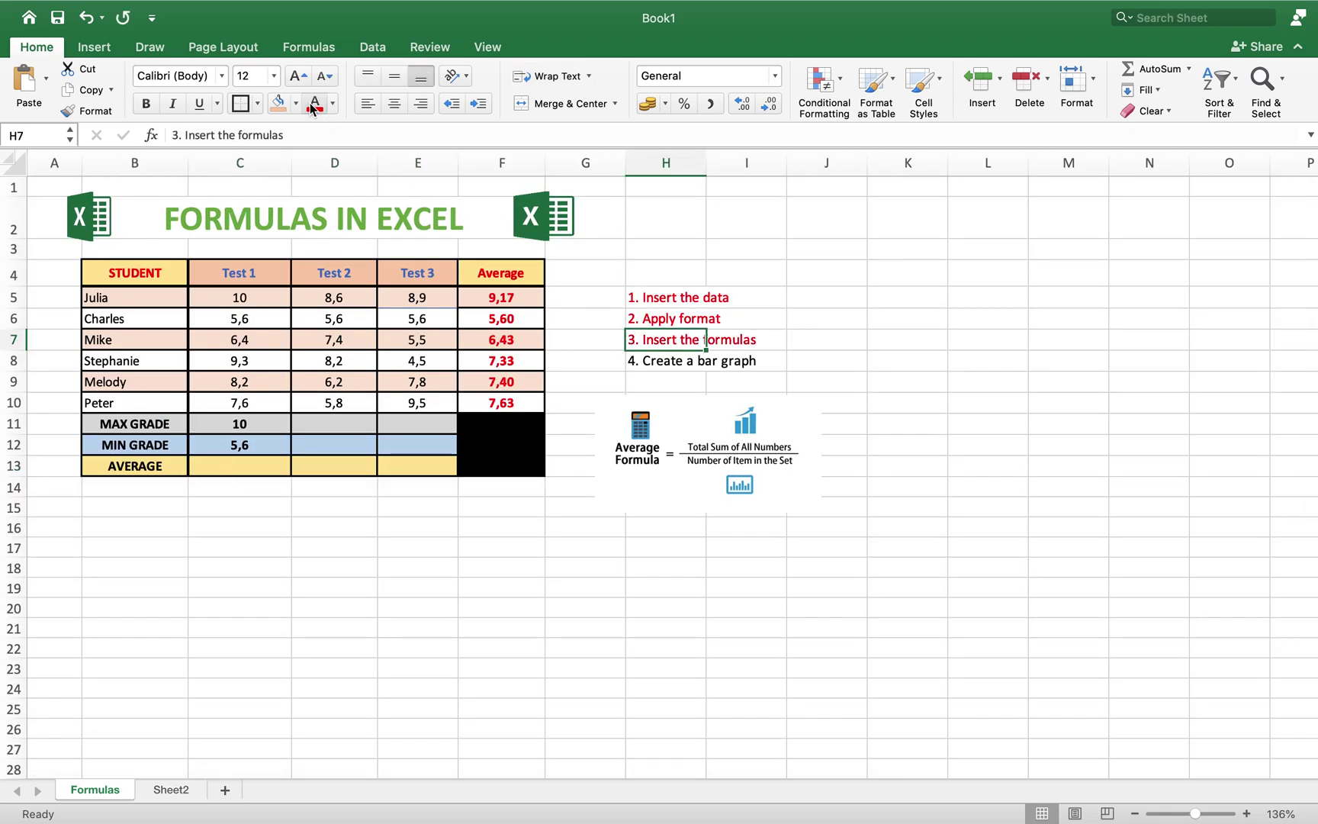
pyautogui.click(550, 610)
pyautogui.moveTo(168, 304); pyautogui.dragTo(161, 392)
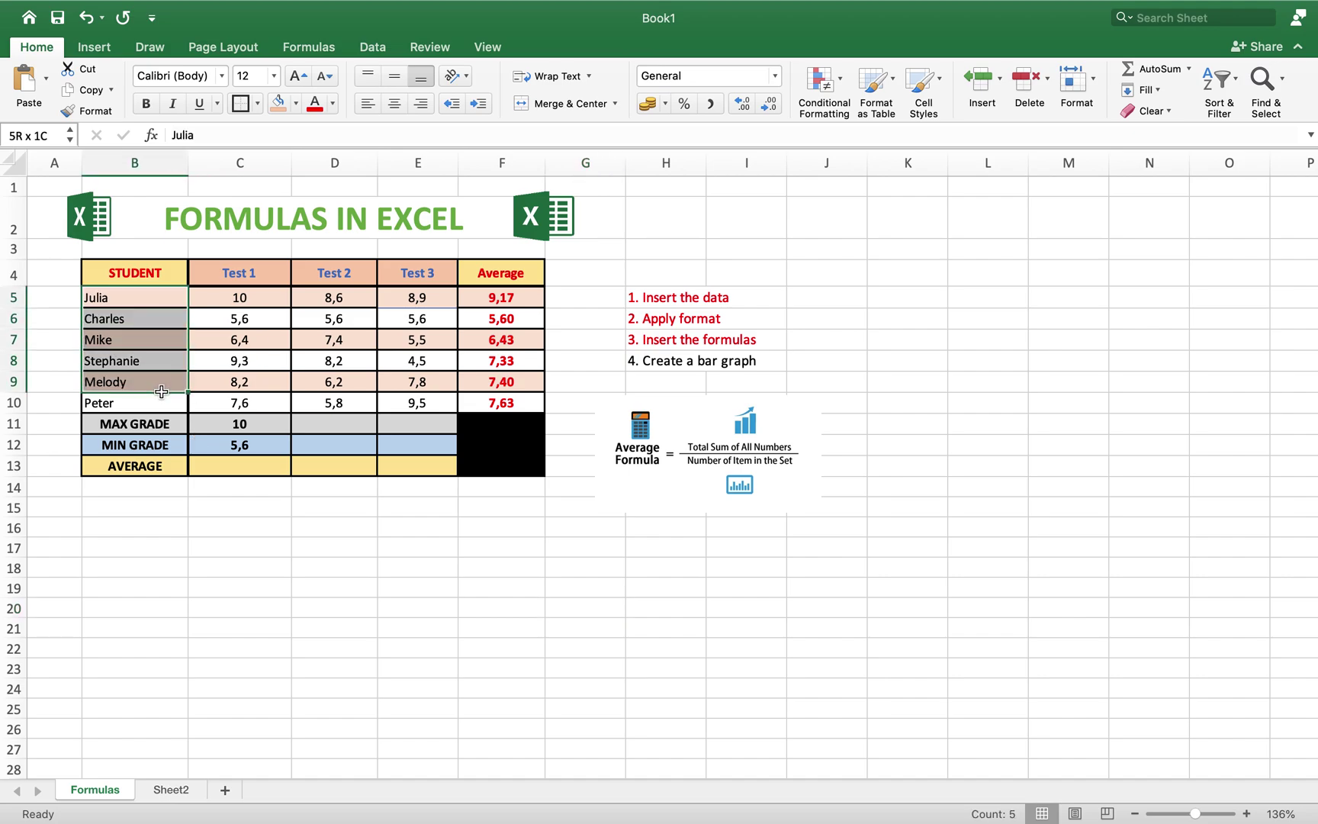
pyautogui.moveTo(485, 302); pyautogui.dragTo(480, 379)
pyautogui.moveTo(172, 298); pyautogui.dragTo(479, 402)
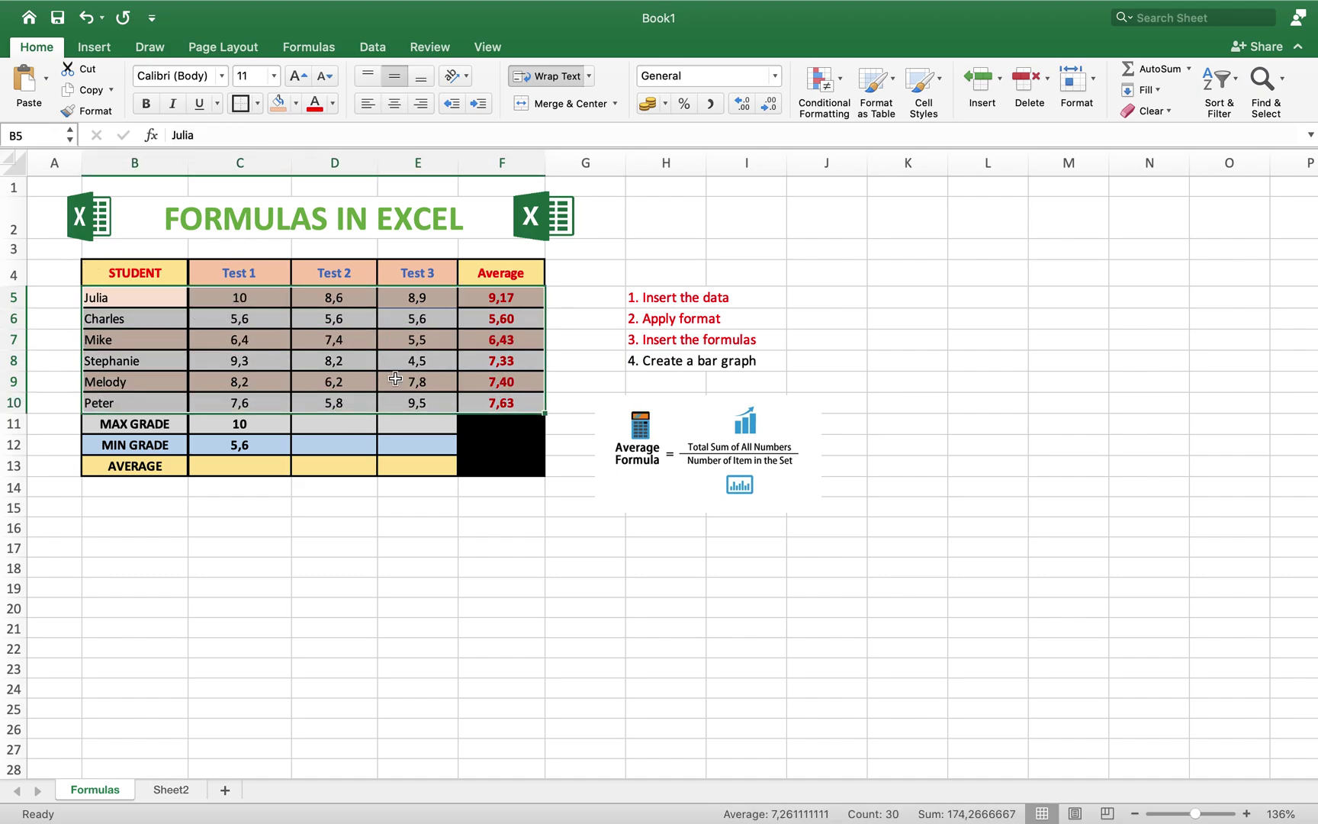
pyautogui.click(154, 339)
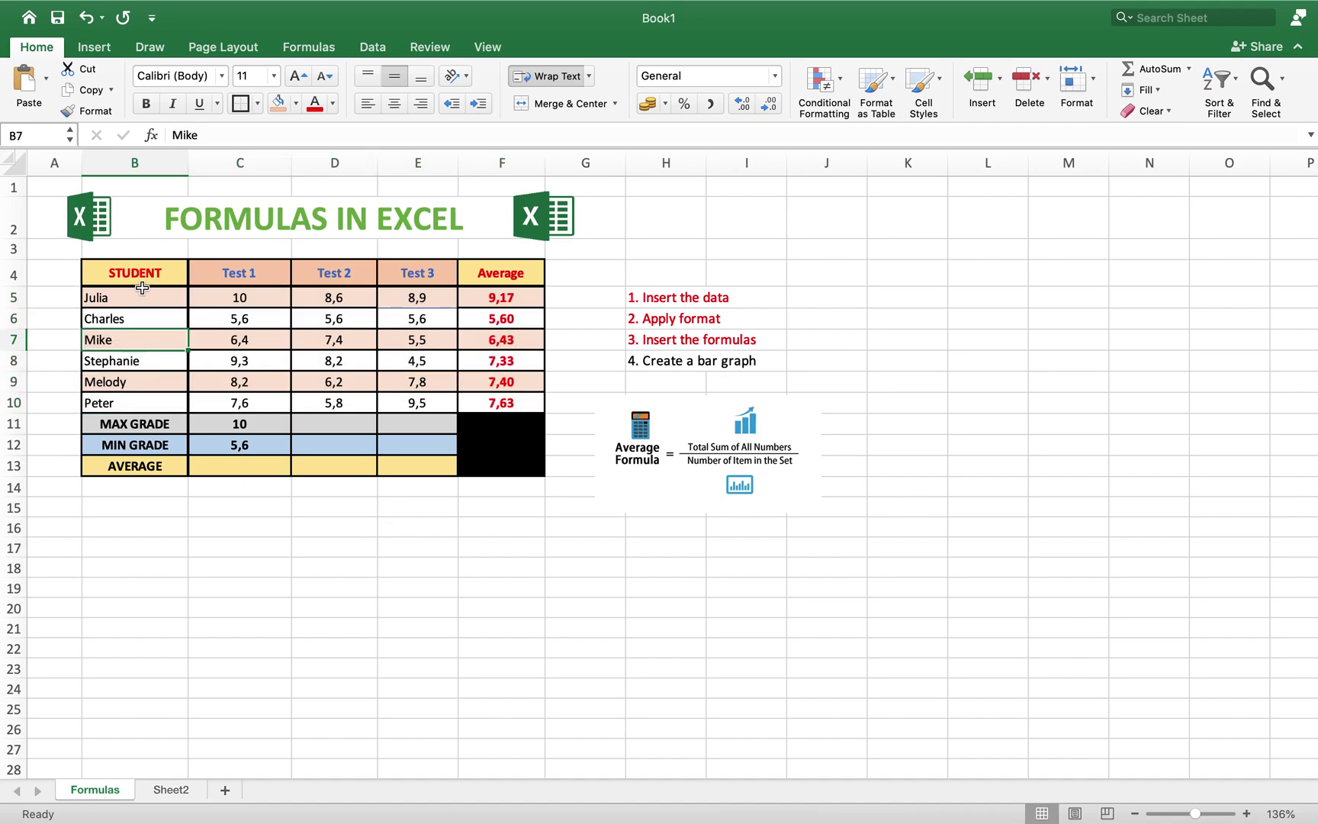
pyautogui.moveTo(140, 295); pyautogui.dragTo(147, 408)
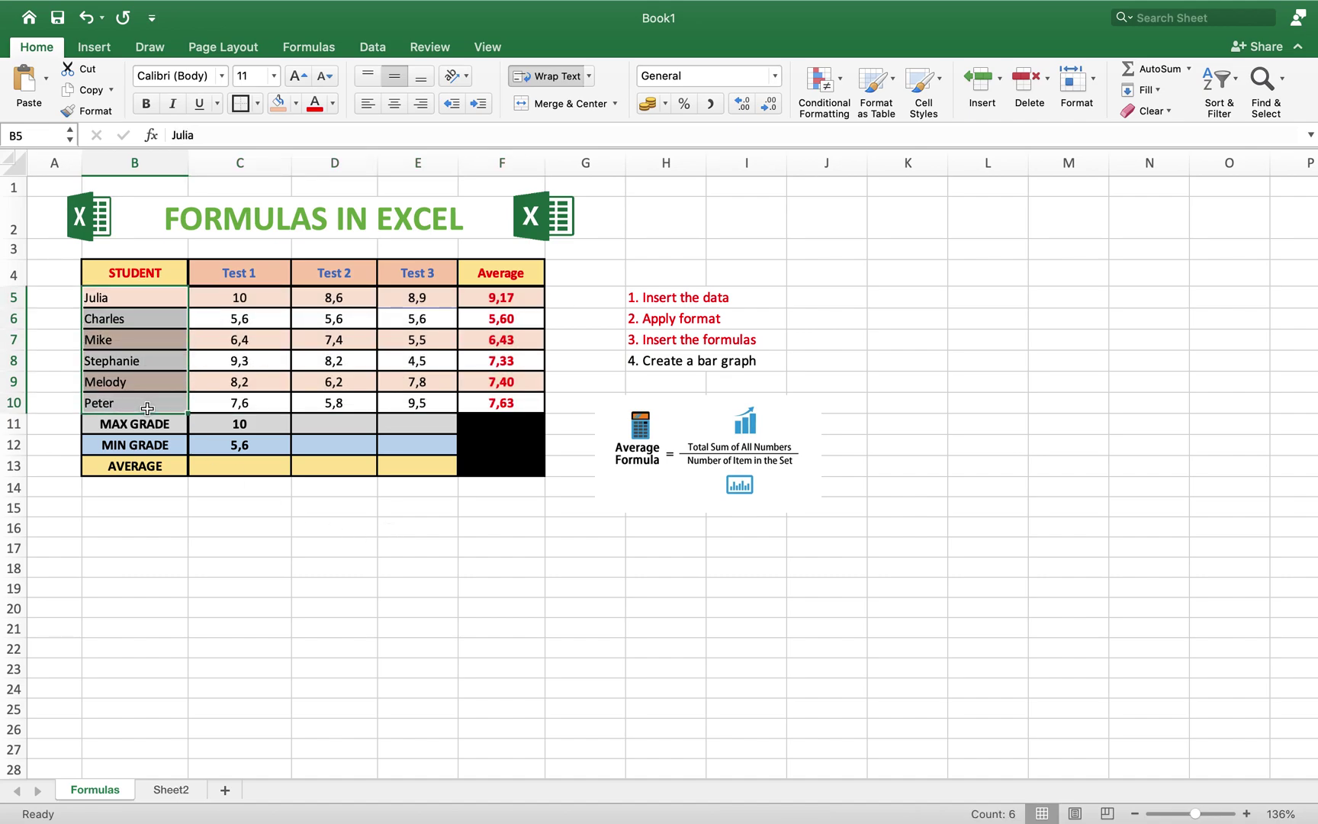
pyautogui.moveTo(494, 299); pyautogui.dragTo(496, 397)
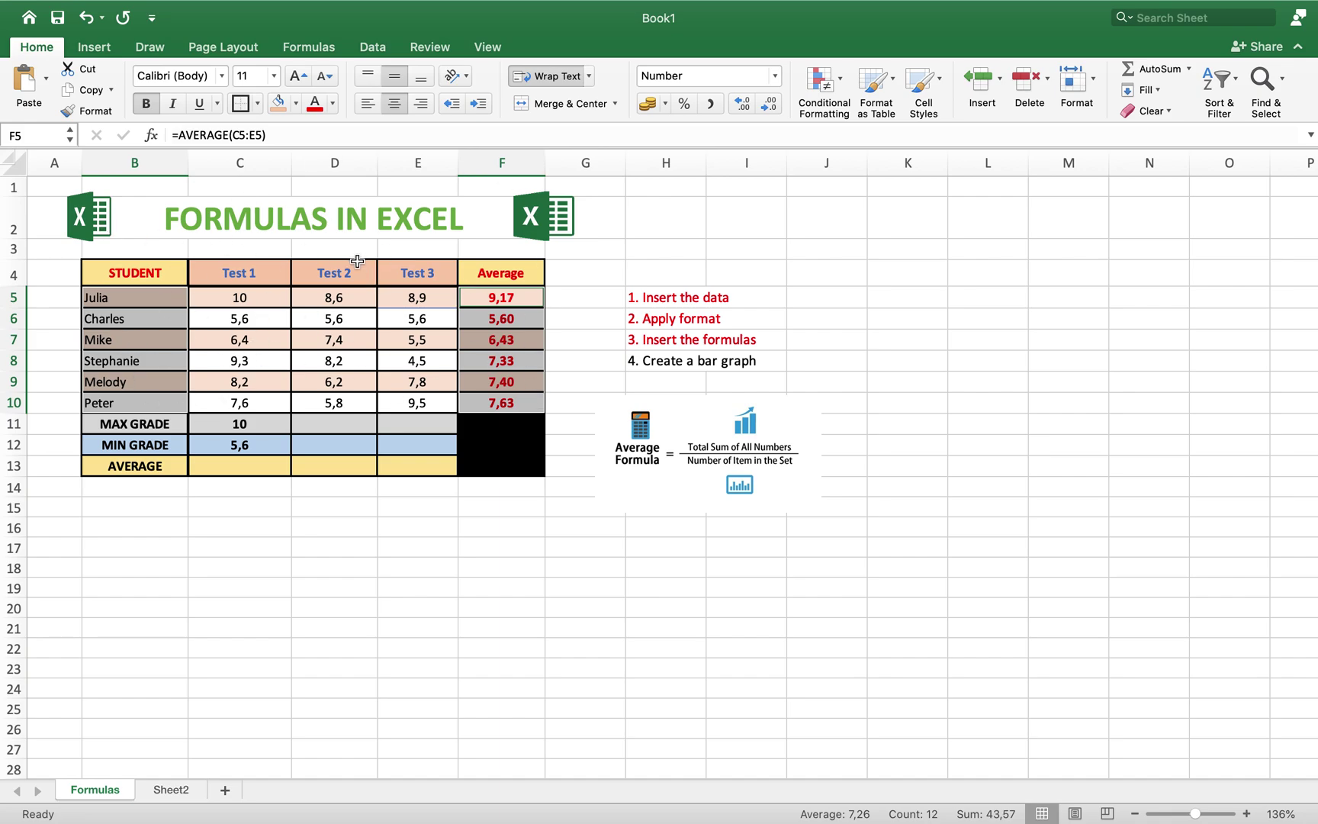
pyautogui.click(95, 47)
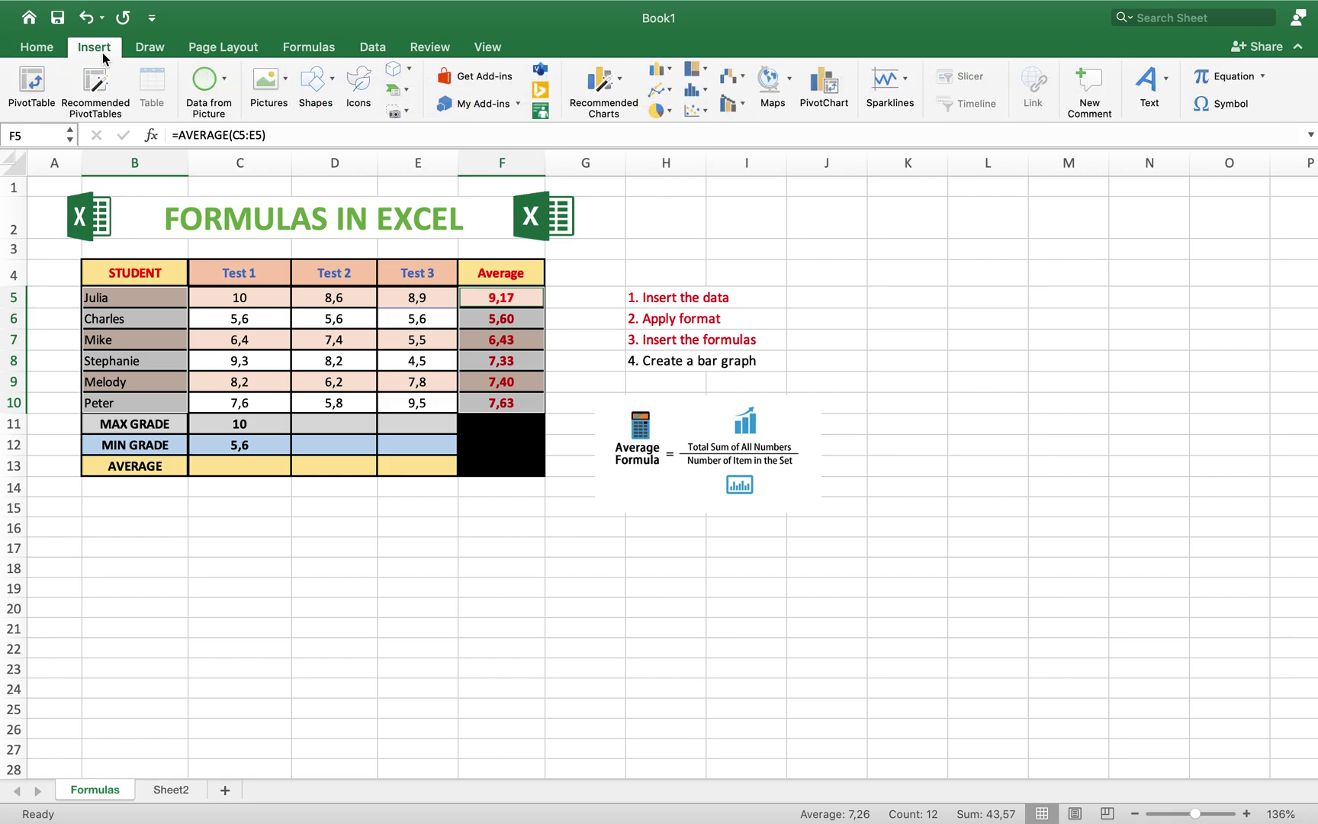
# Insert a 3-D Clustered Column chart of the averages beside the table, enlarge it, and select its title.
pyautogui.click(666, 74)
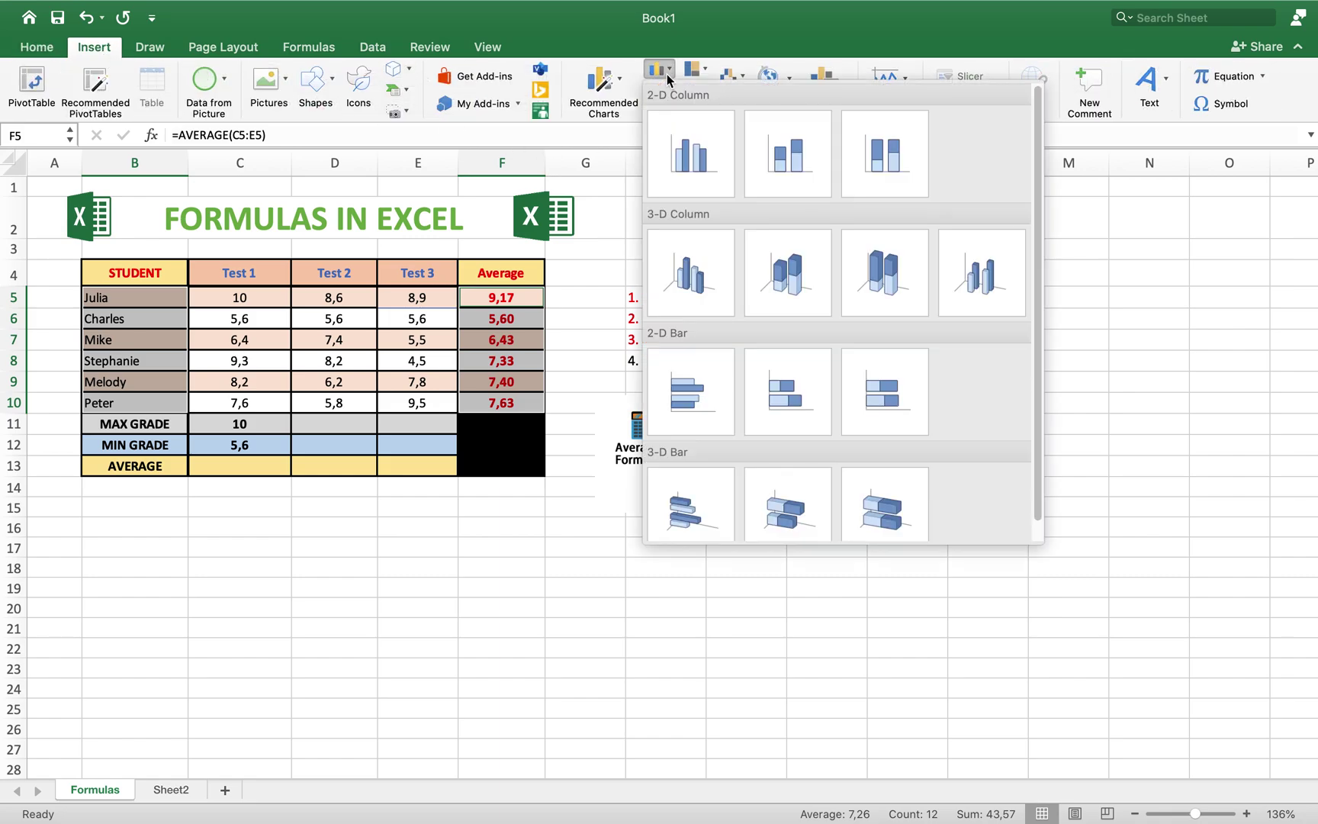
pyautogui.click(709, 278)
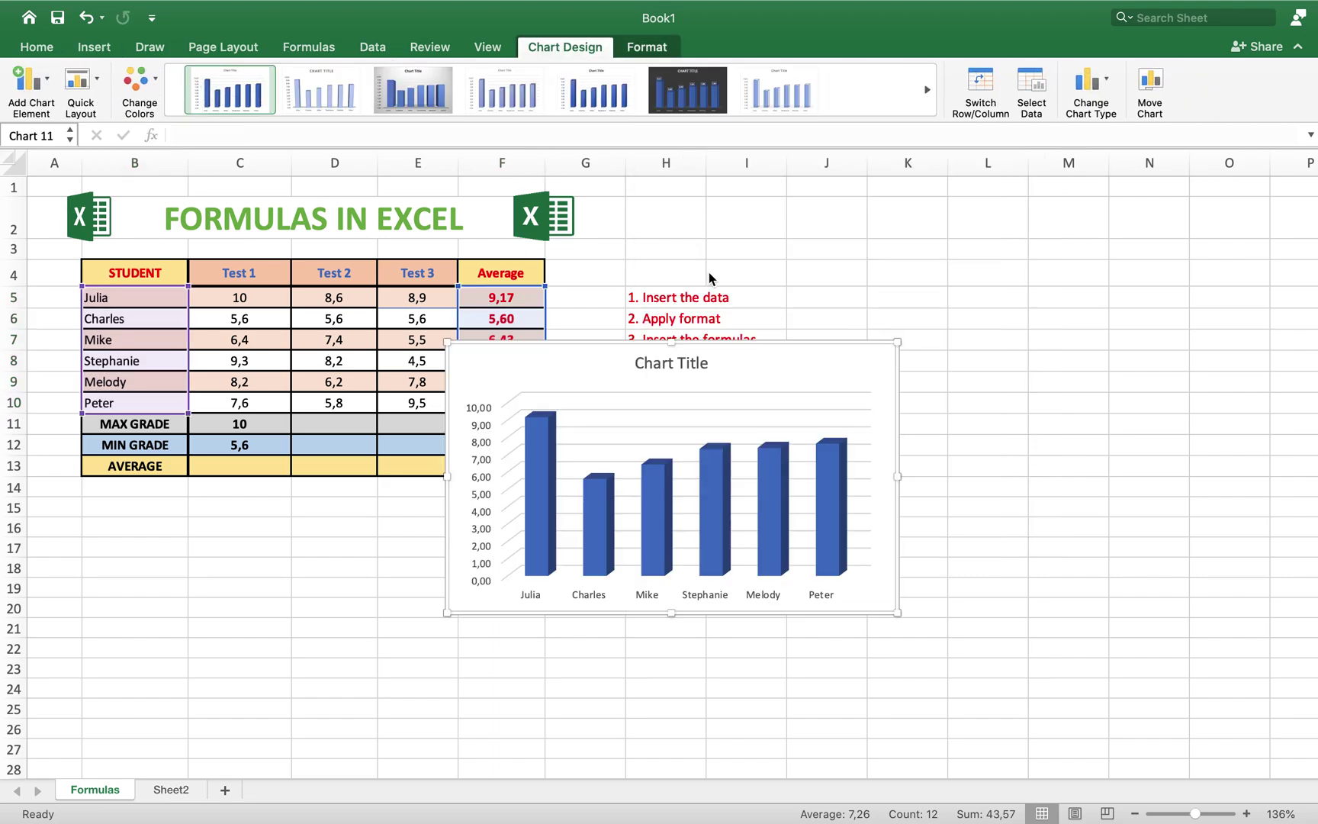
pyautogui.moveTo(844, 382); pyautogui.dragTo(950, 406)
pyautogui.moveTo(1016, 658); pyautogui.dragTo(1167, 731)
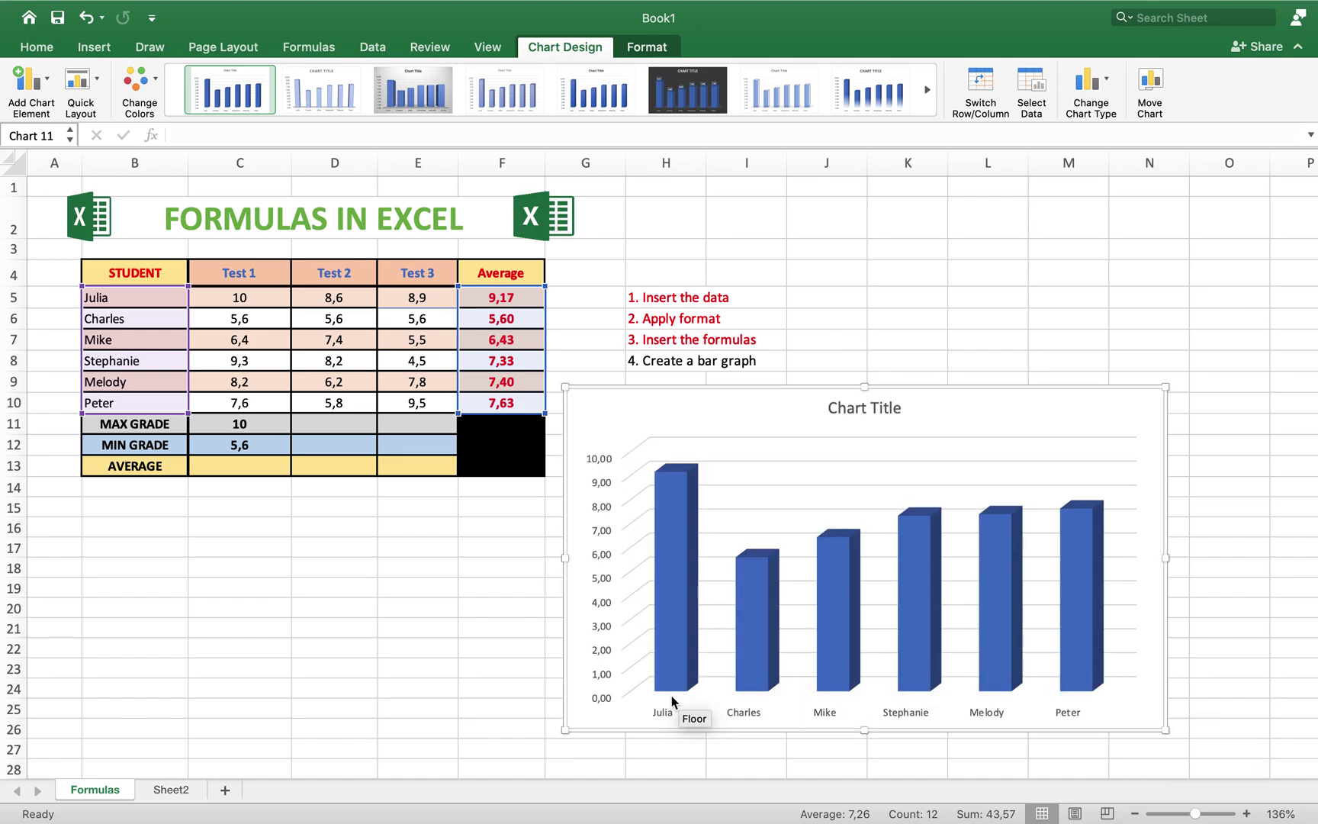
pyautogui.click(850, 416)
pyautogui.doubleClick(853, 412)
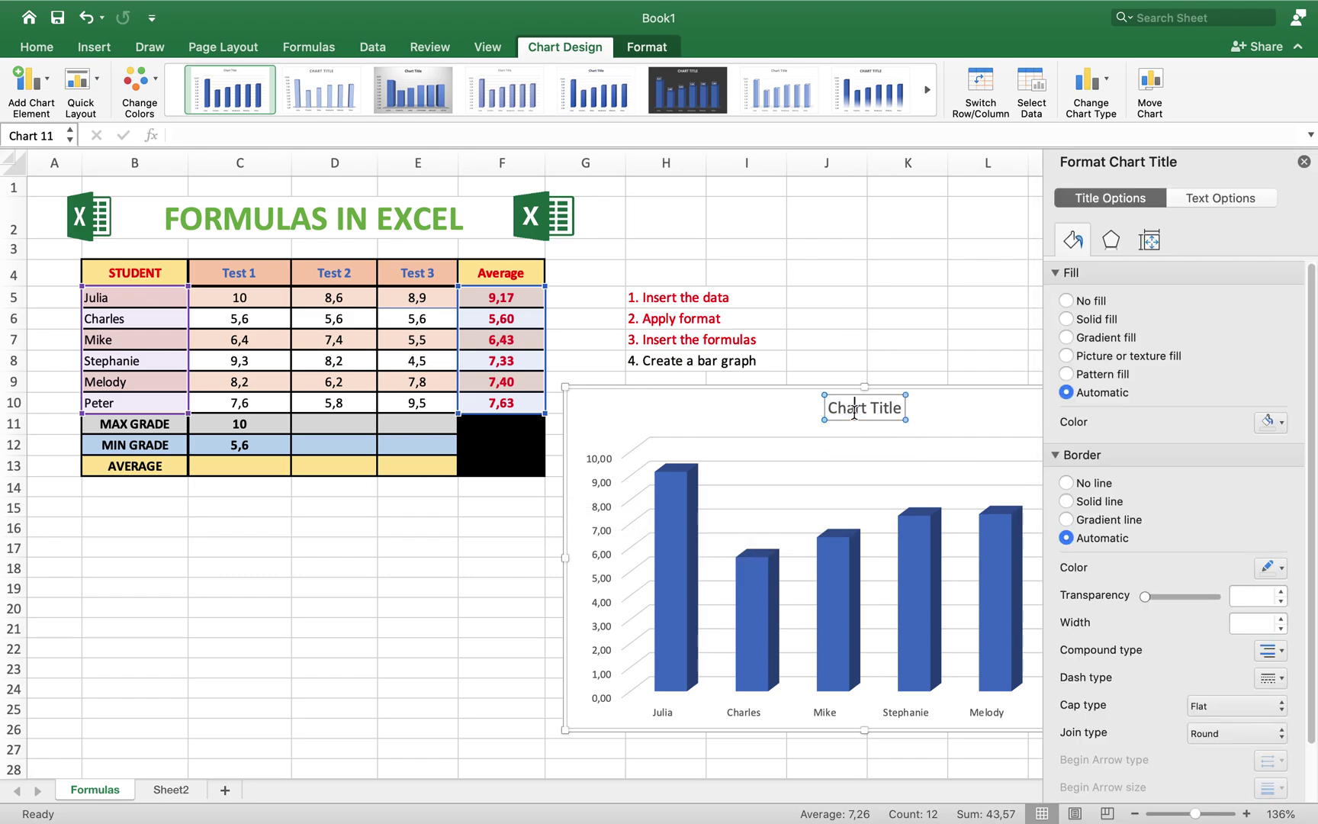
# Replace the placeholder chart title with 'Grades'.
pyautogui.tripleClick(854, 413)
pyautogui.write('Grades')
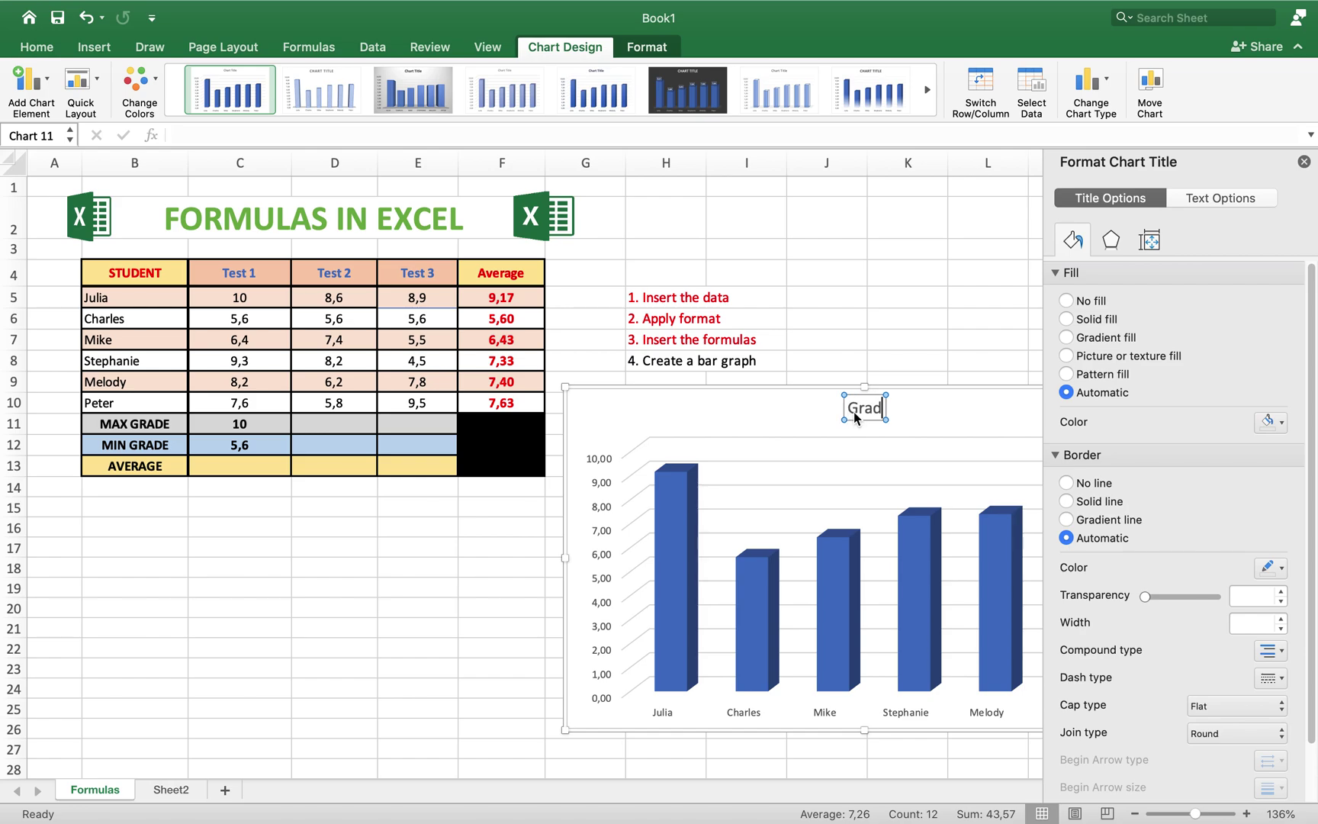
pyautogui.click(987, 414)
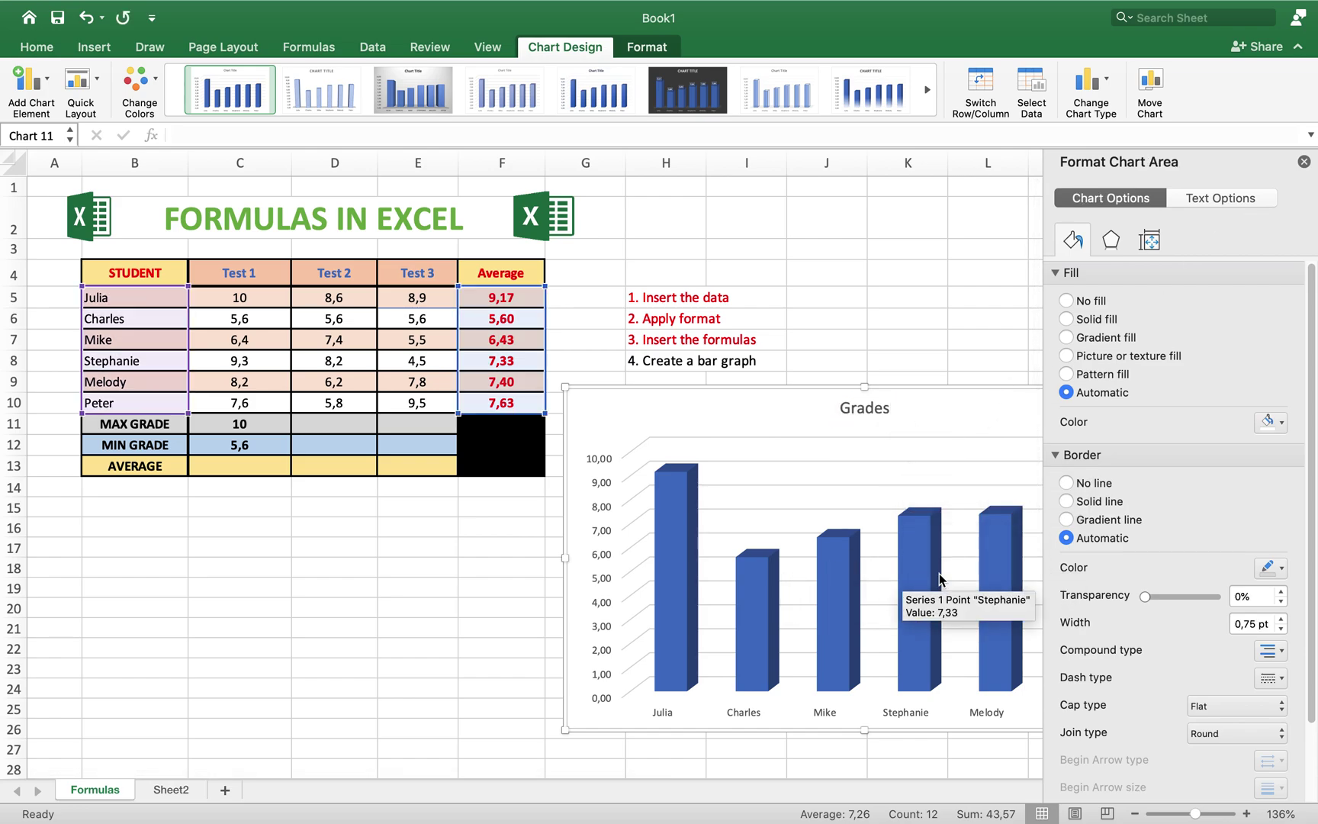
pyautogui.click(753, 607)
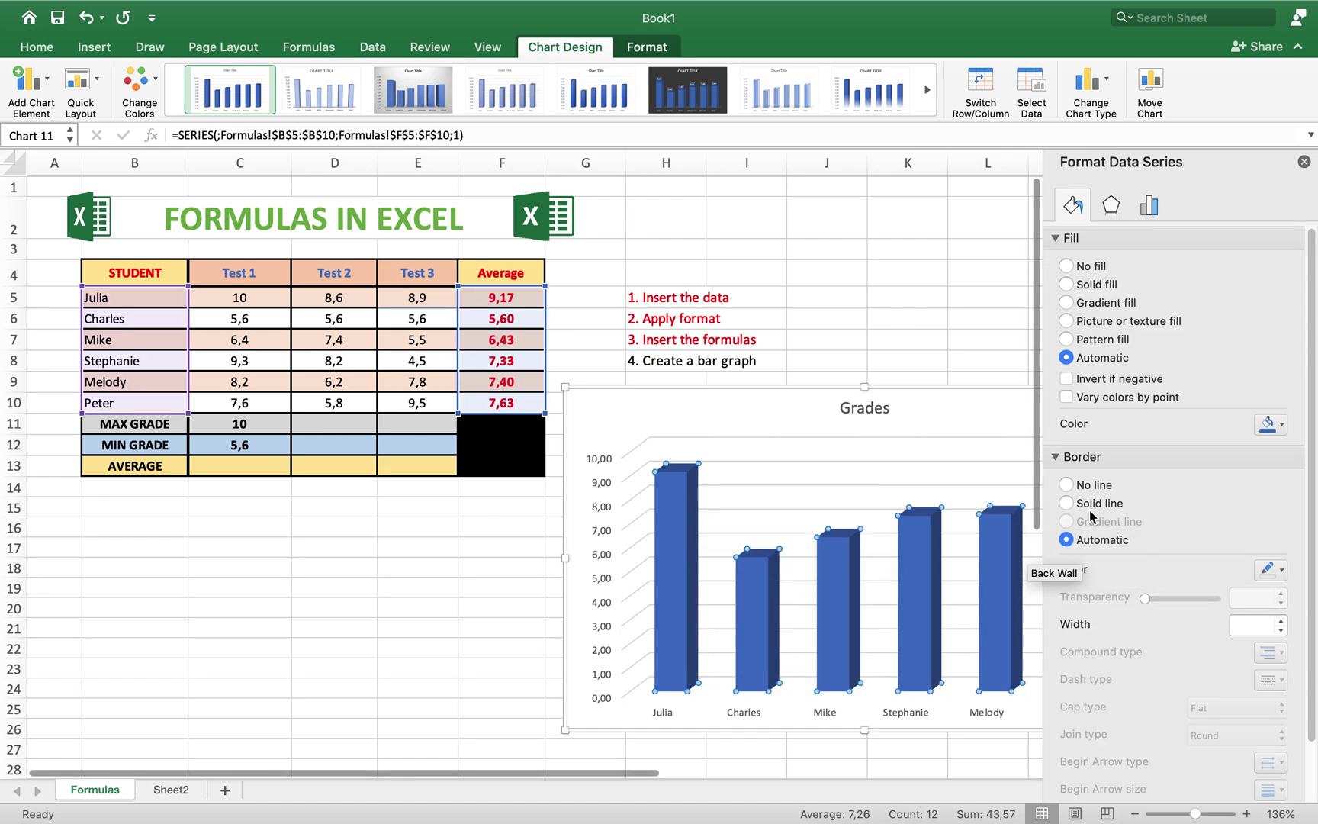
# Color the Charles bar gold and the Mike bar green.
pyautogui.click(766, 595)
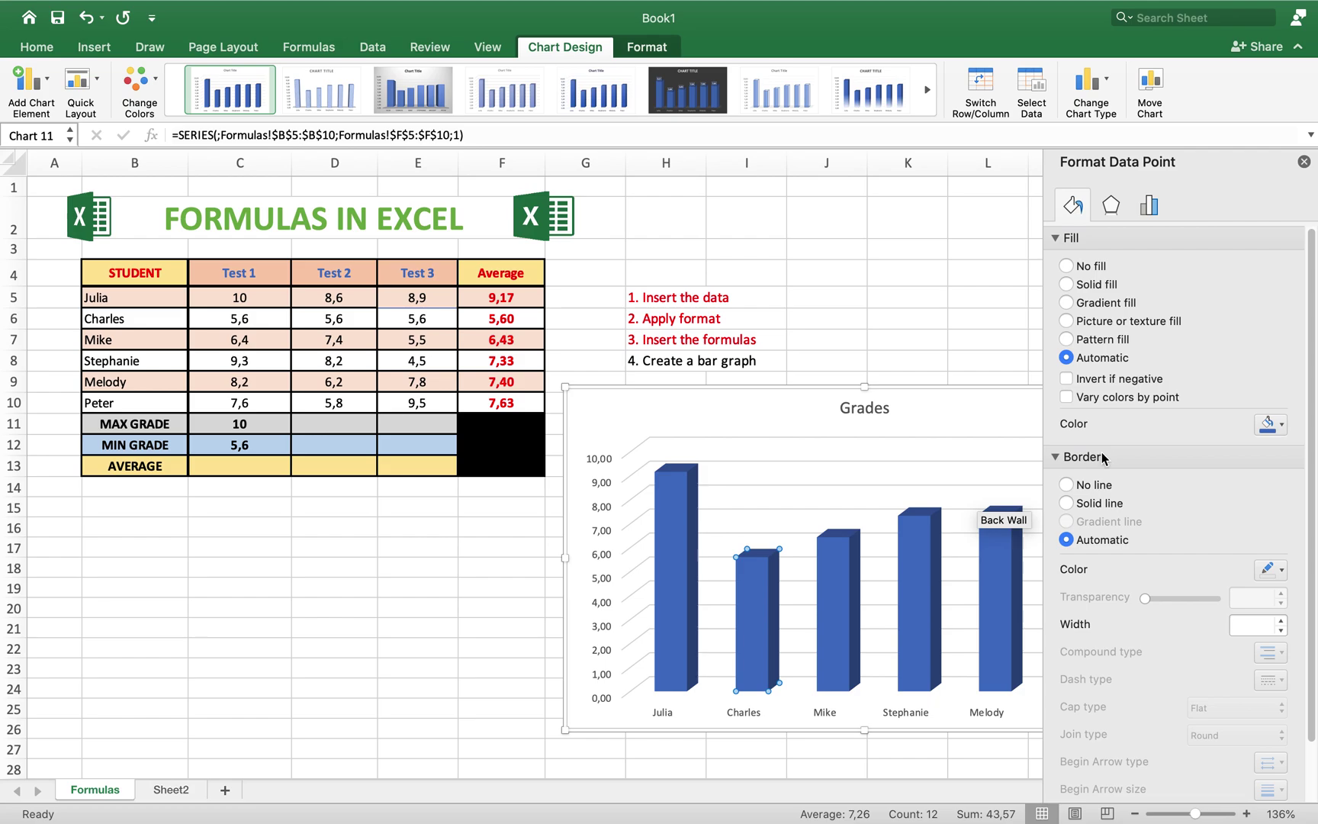
pyautogui.click(1279, 427)
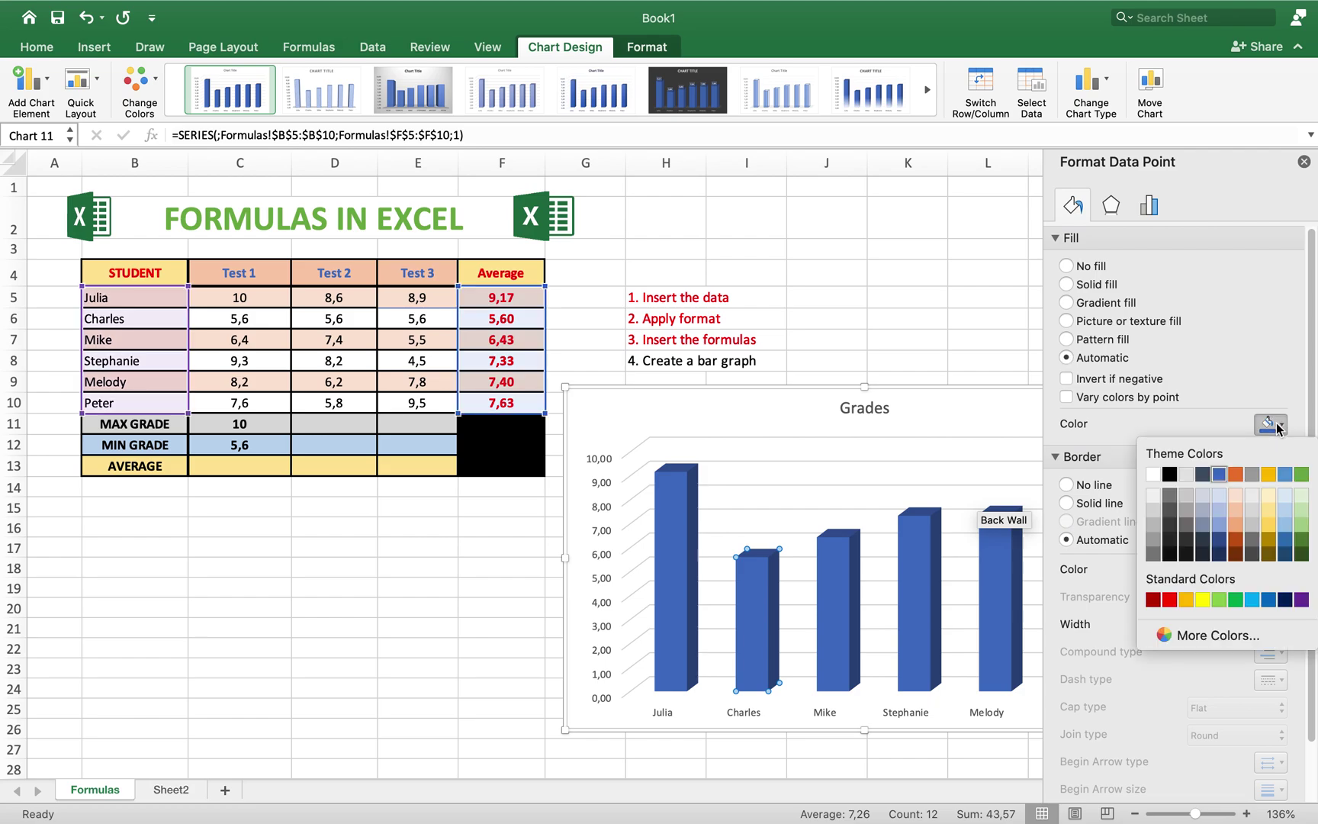
pyautogui.click(1268, 475)
pyautogui.click(836, 611)
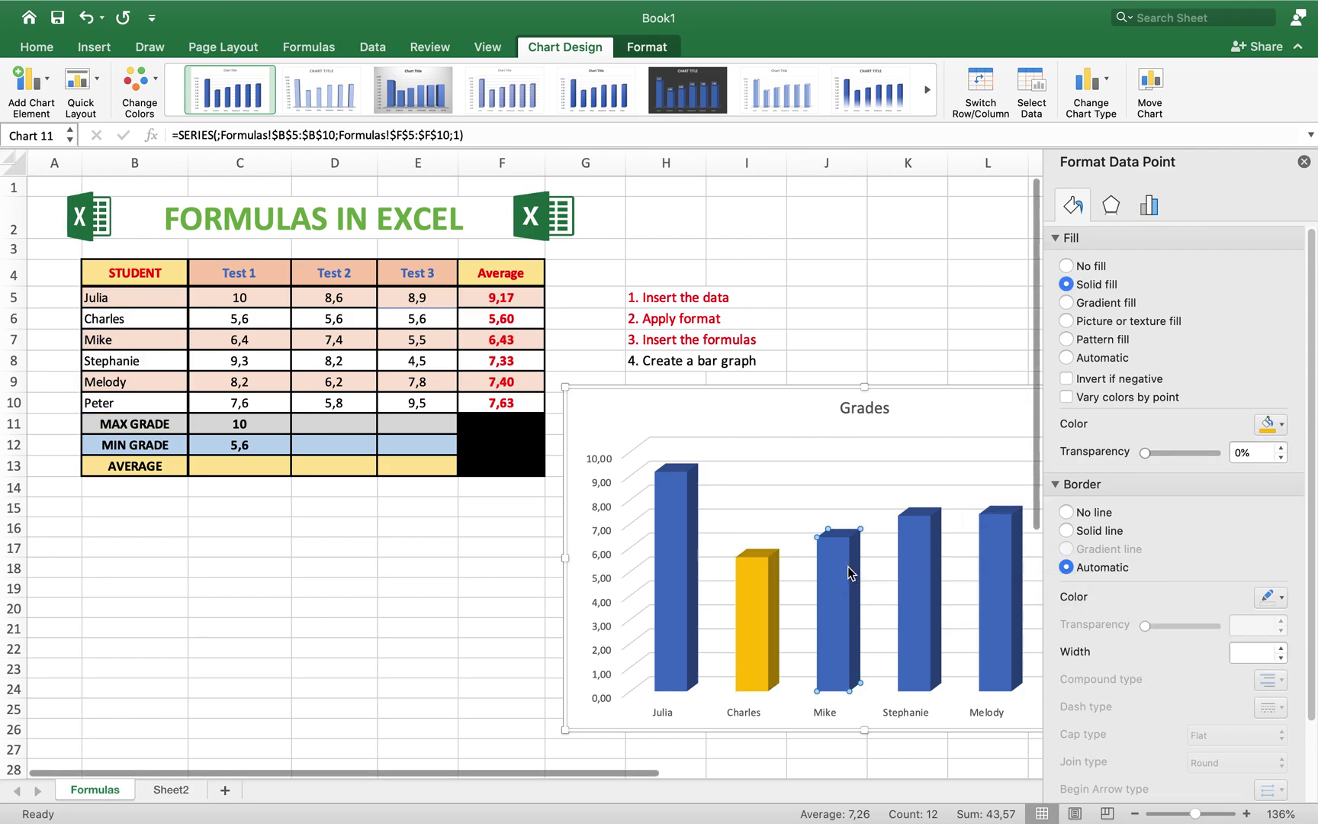
pyautogui.click(1274, 425)
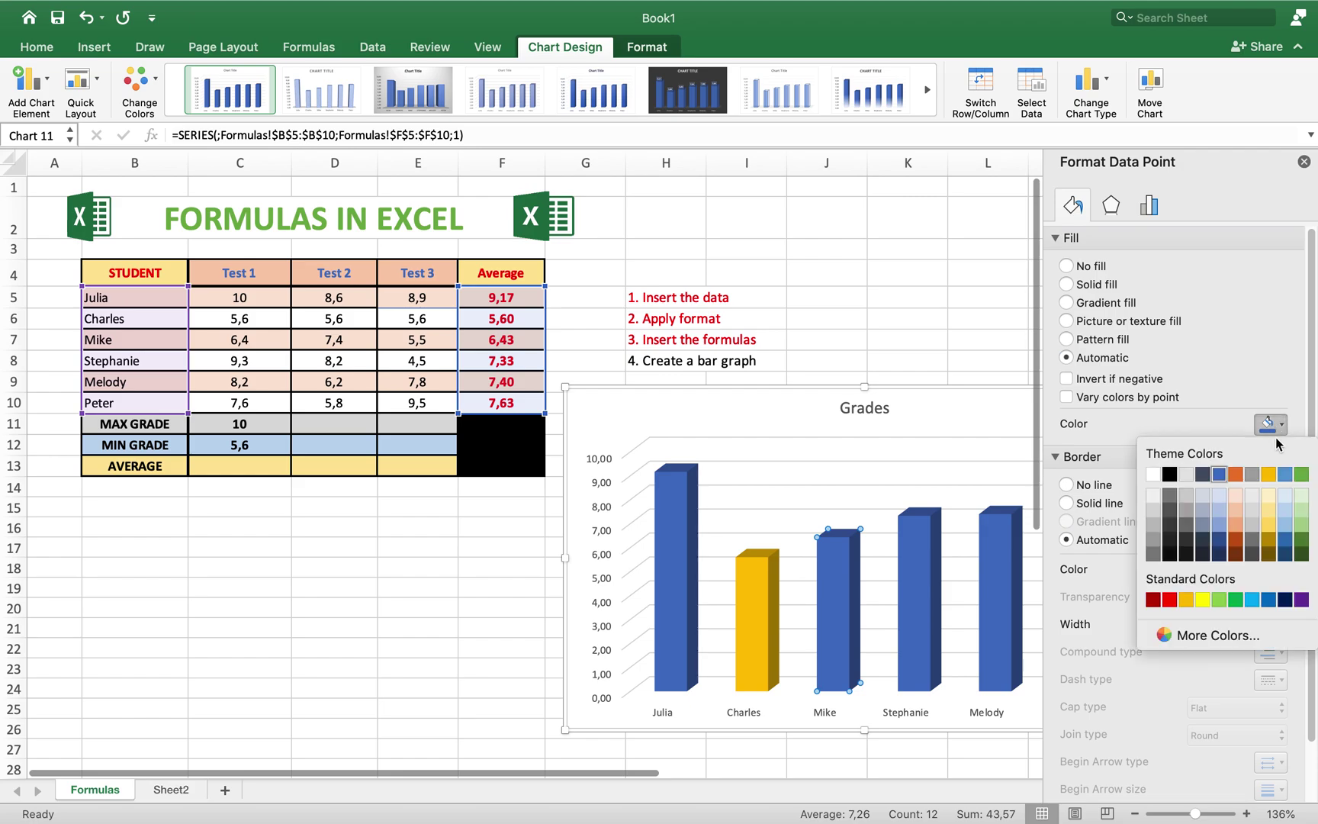
pyautogui.click(1297, 476)
# Color the Stephanie bar grey and the Melody bar red, then move the chart below the table.
pyautogui.click(923, 534)
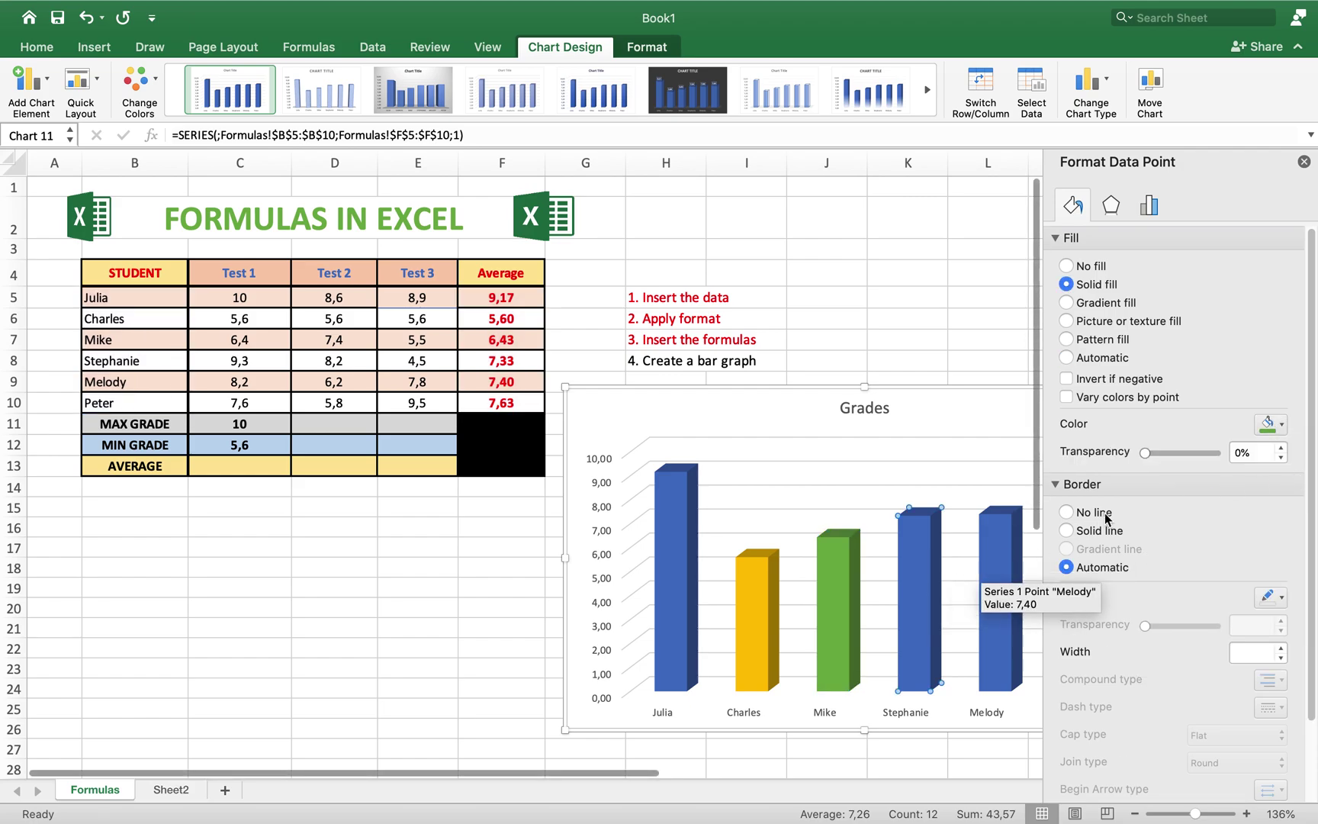
pyautogui.click(1274, 426)
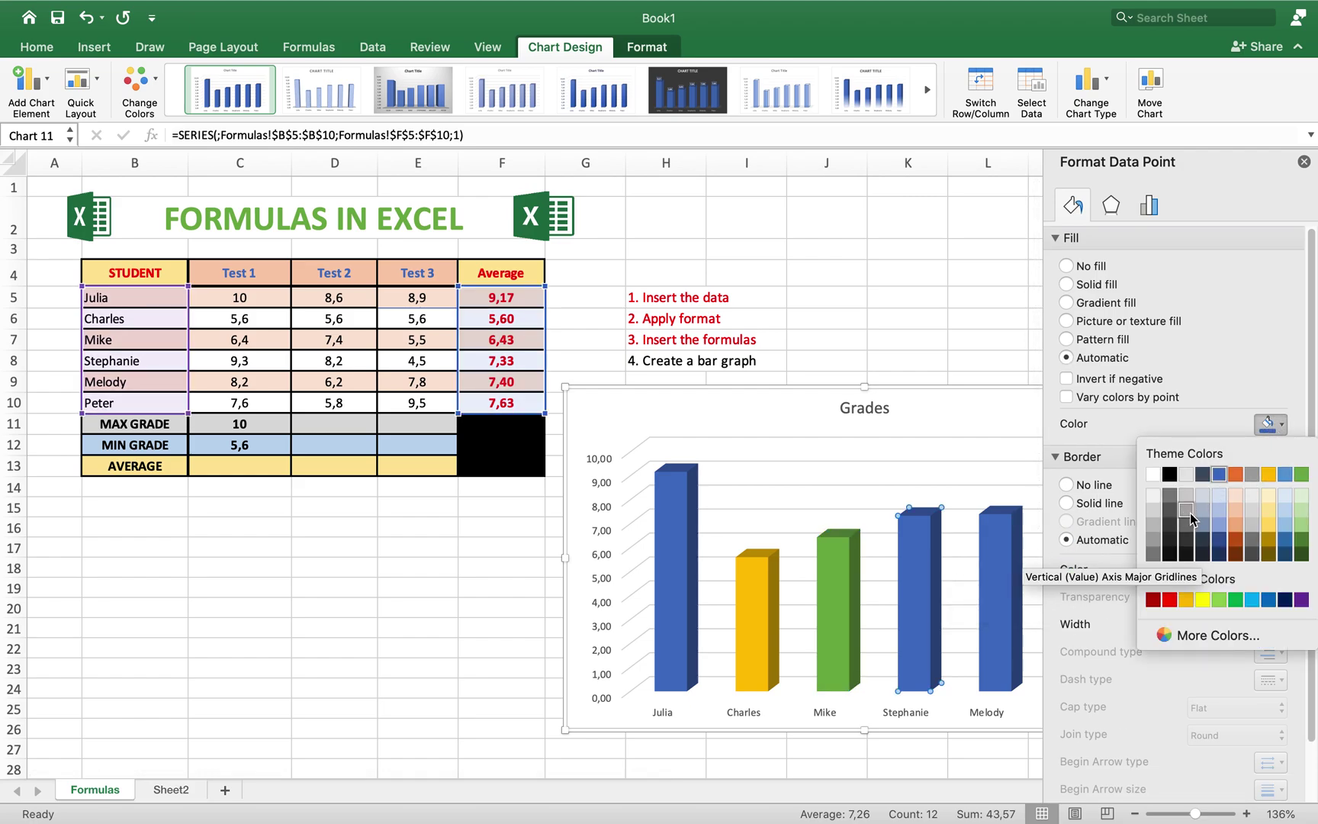
pyautogui.click(1191, 518)
pyautogui.click(1001, 588)
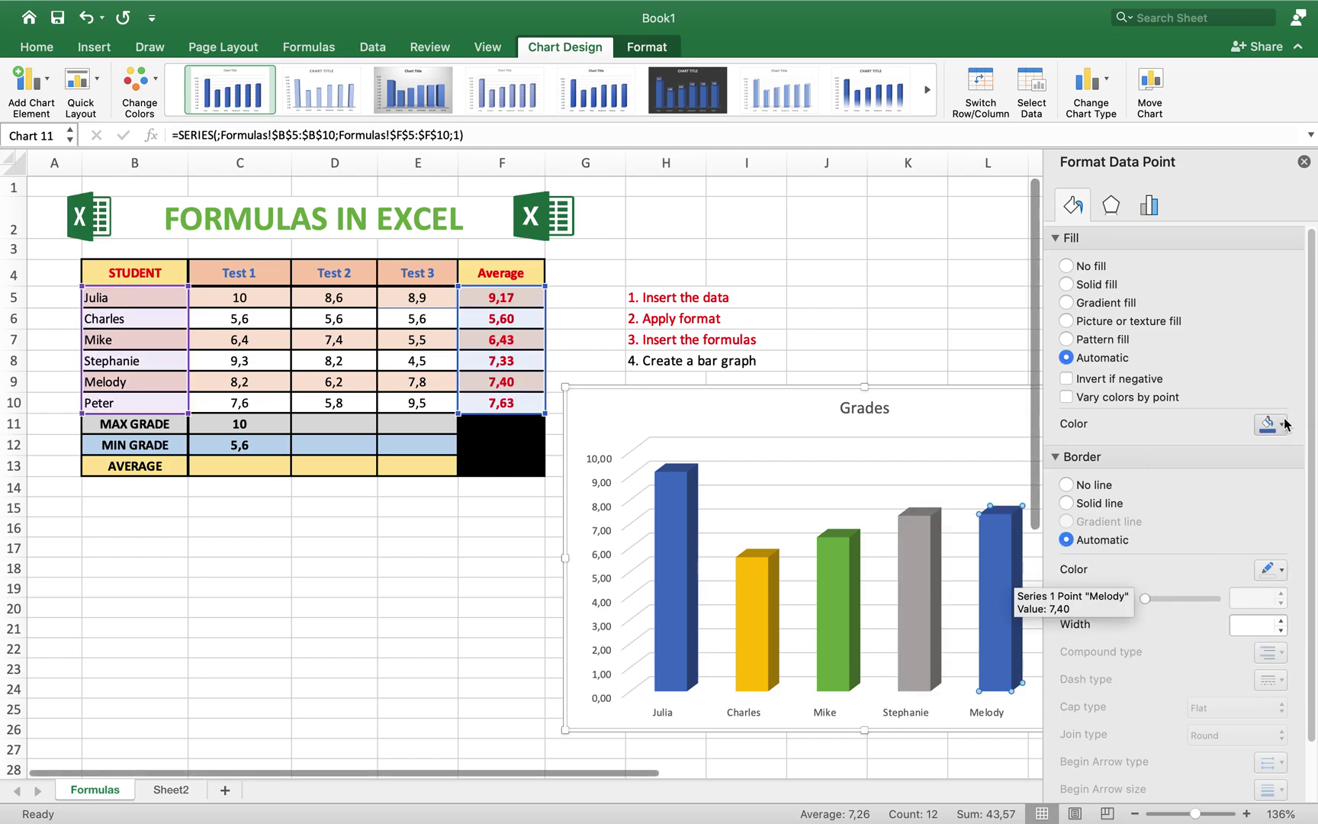
pyautogui.click(1274, 425)
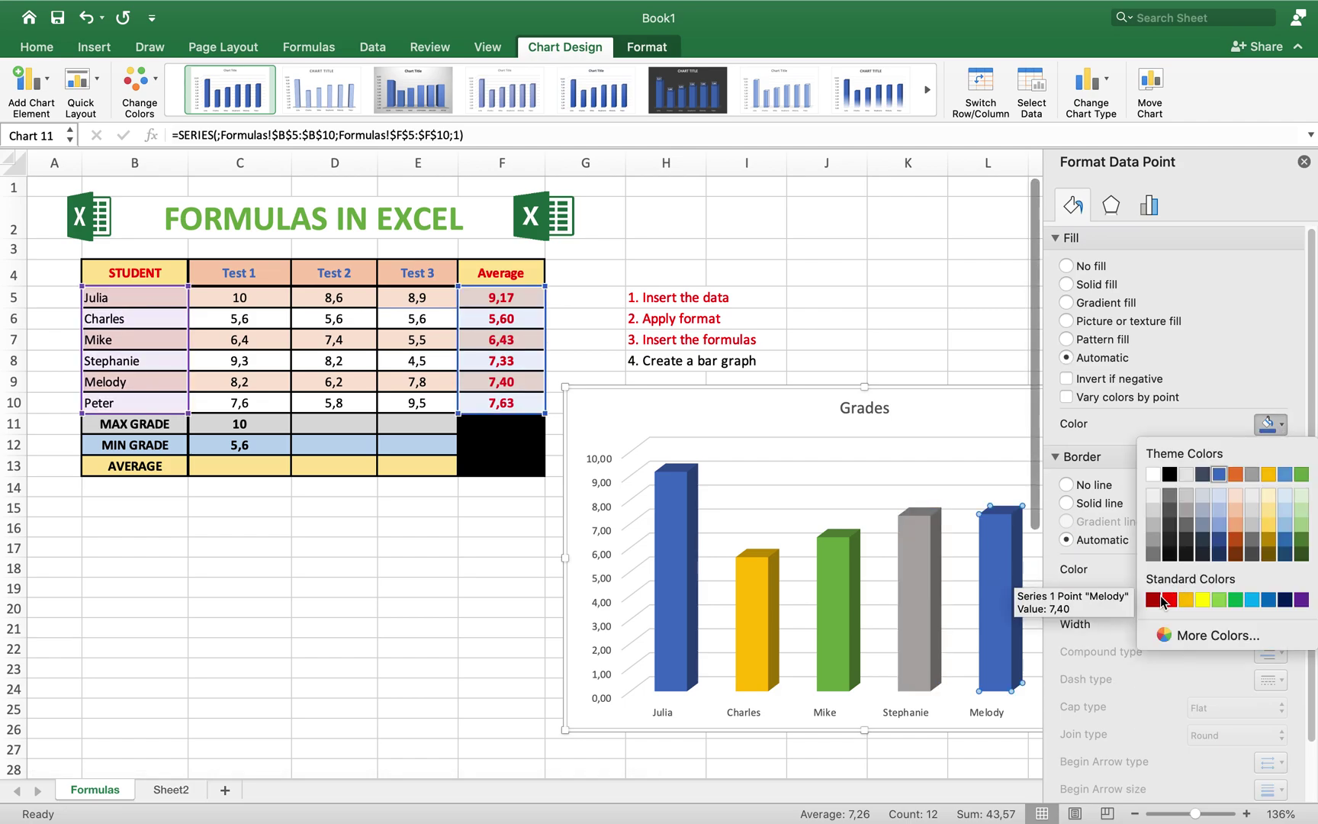
pyautogui.click(1170, 600)
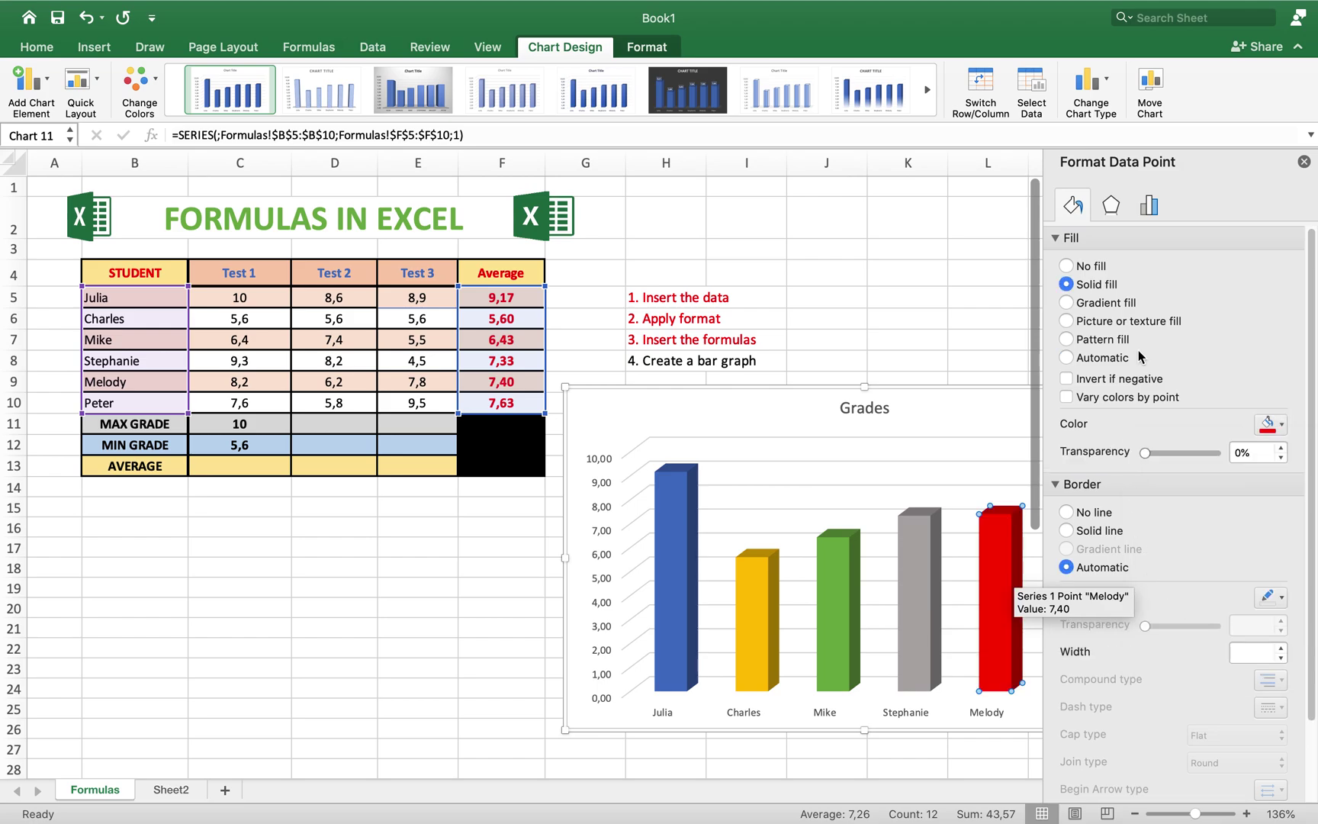
pyautogui.click(1307, 162)
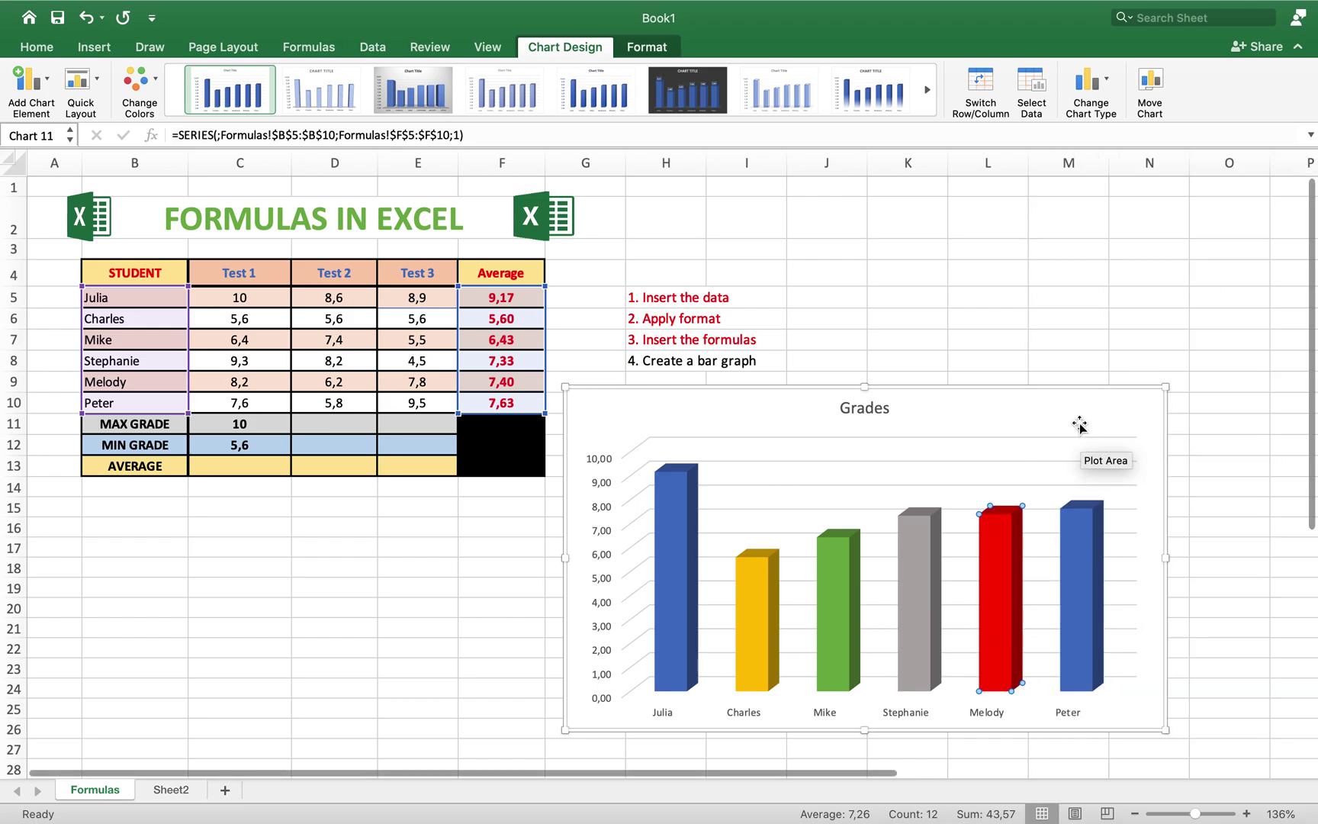
pyautogui.moveTo(1067, 405); pyautogui.dragTo(542, 514)
# Deselect the chart, then select the student names B5:B10 and the averages F5:F9.
pyautogui.scroll(-3, 1106, 484)
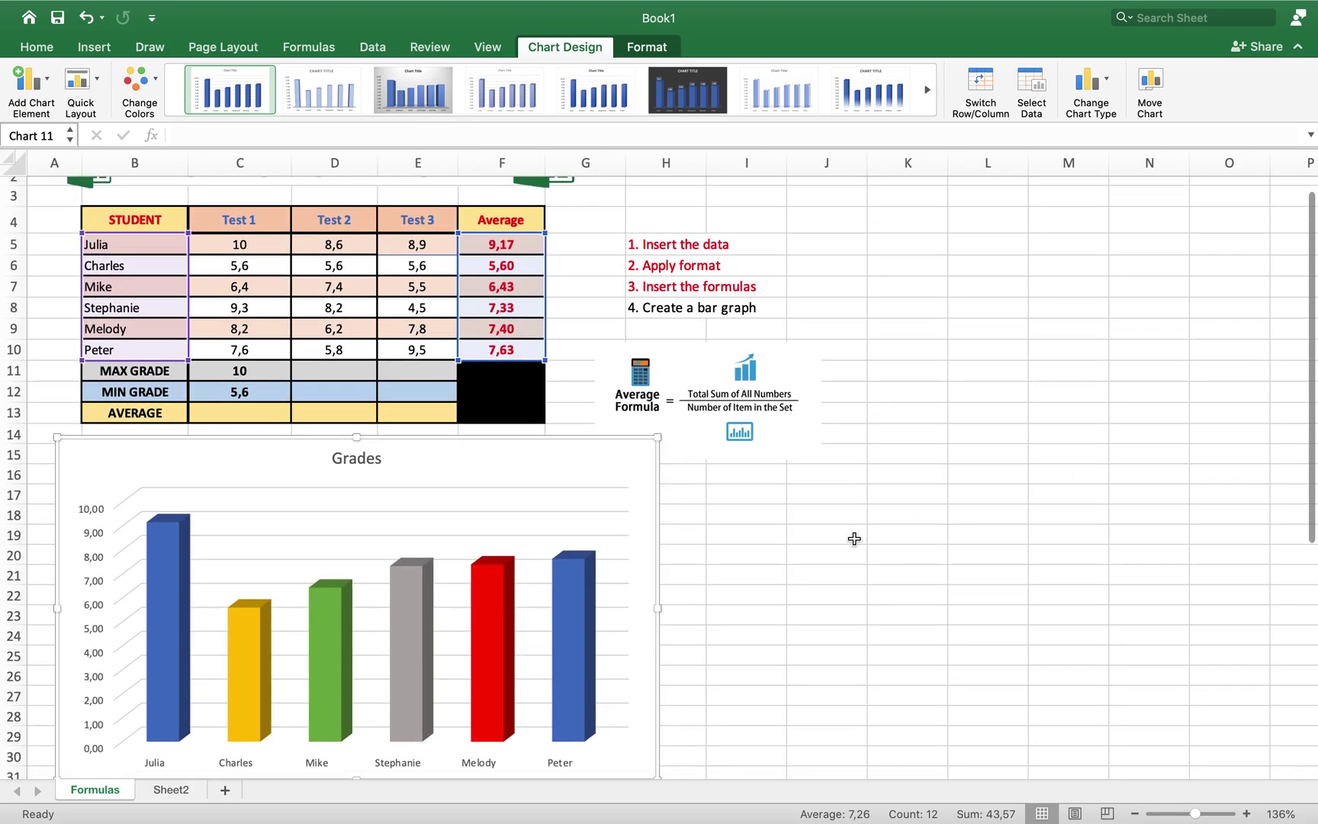
pyautogui.scroll(-2, 853, 539)
pyautogui.click(794, 519)
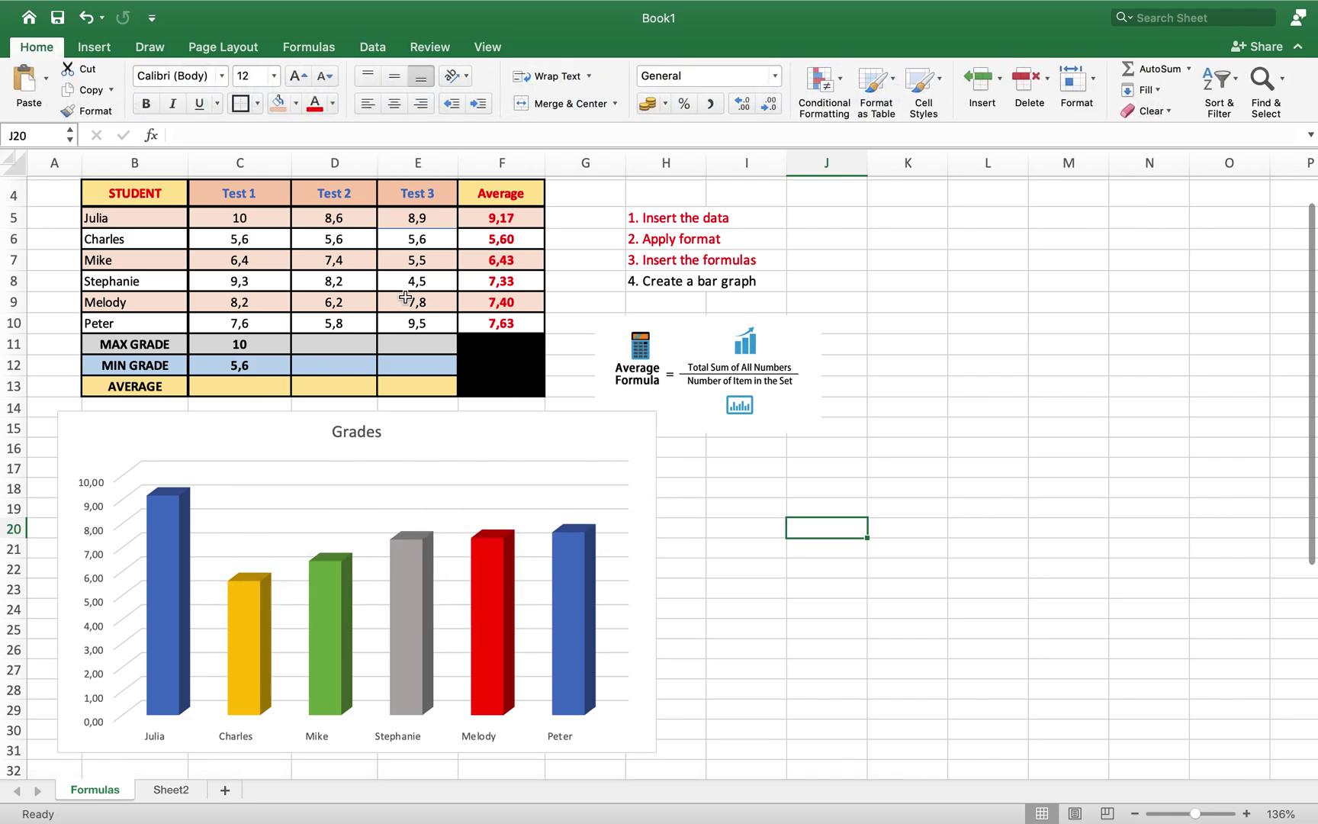
pyautogui.moveTo(189, 219); pyautogui.dragTo(180, 323)
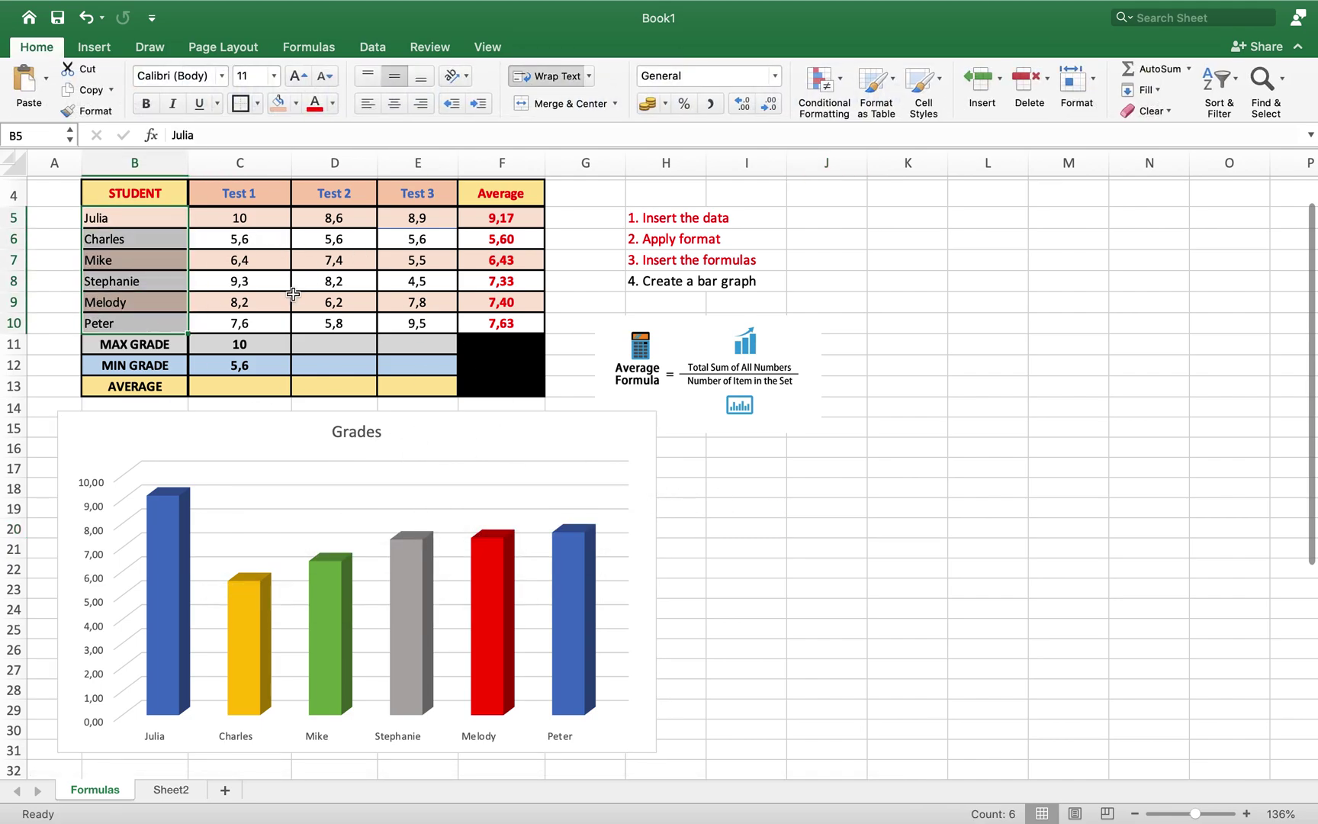
pyautogui.moveTo(482, 214); pyautogui.dragTo(484, 309)
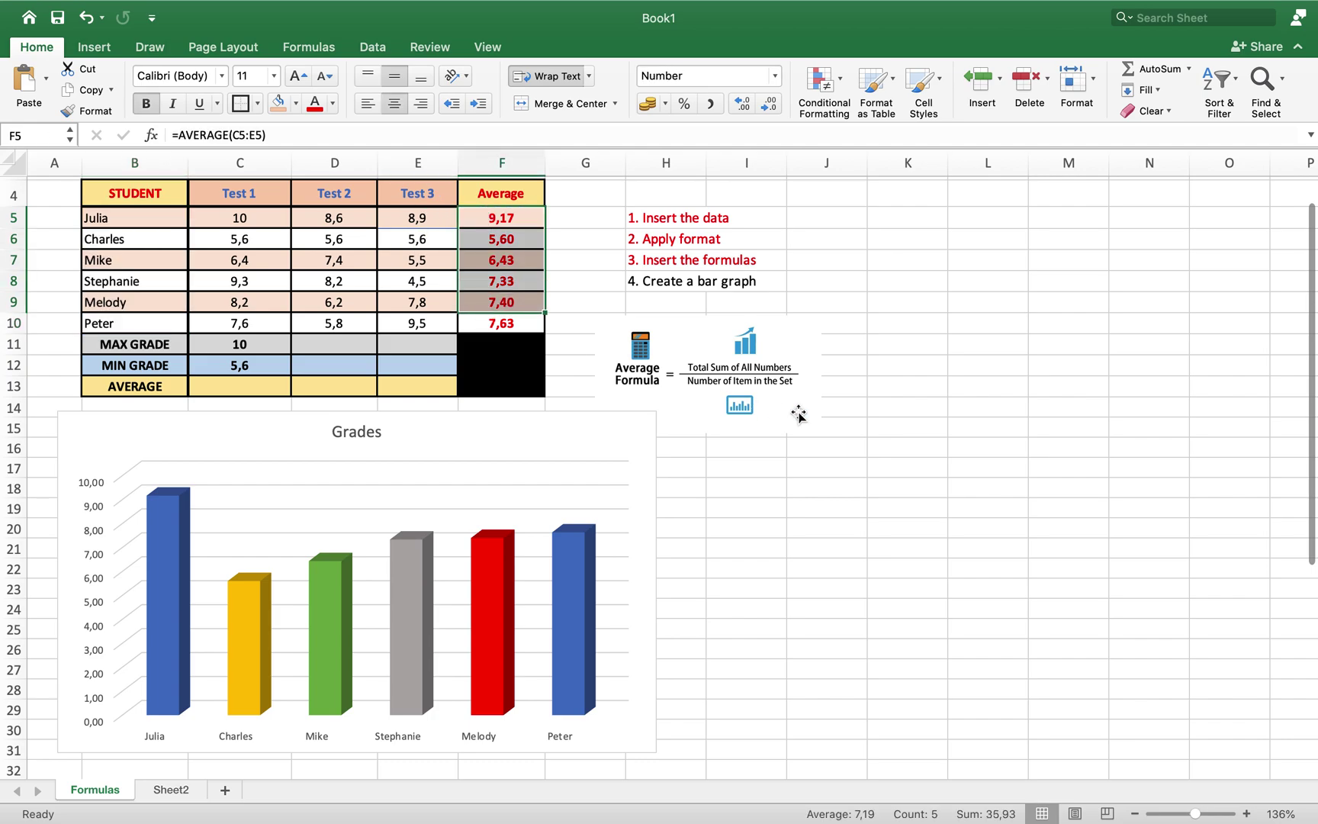